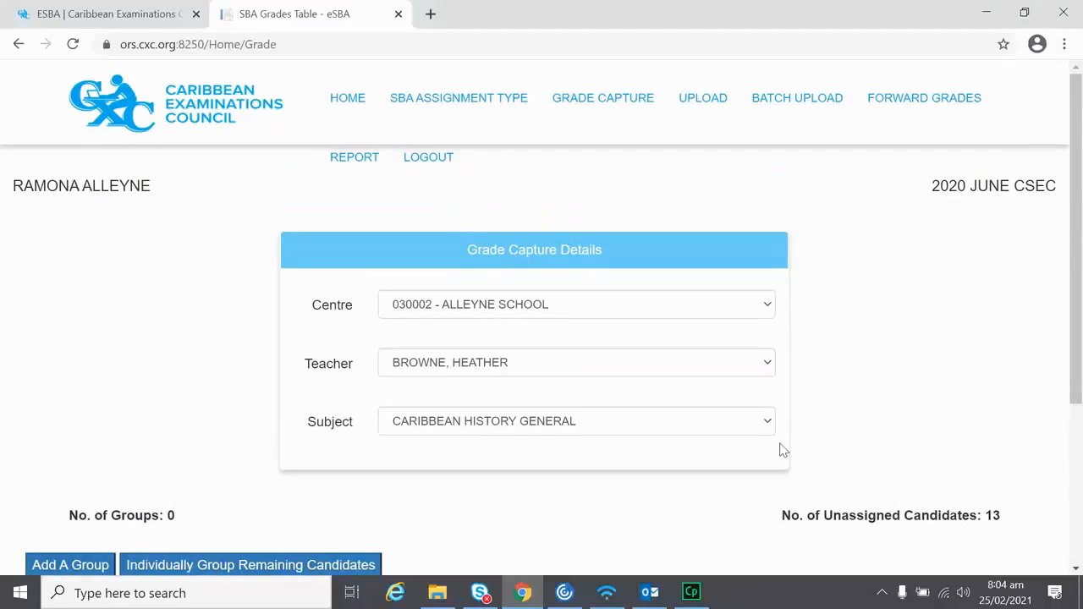
Step: Scroll down to the new group 1 entry for Caribbean History General
scroll(783, 451, down, 3)
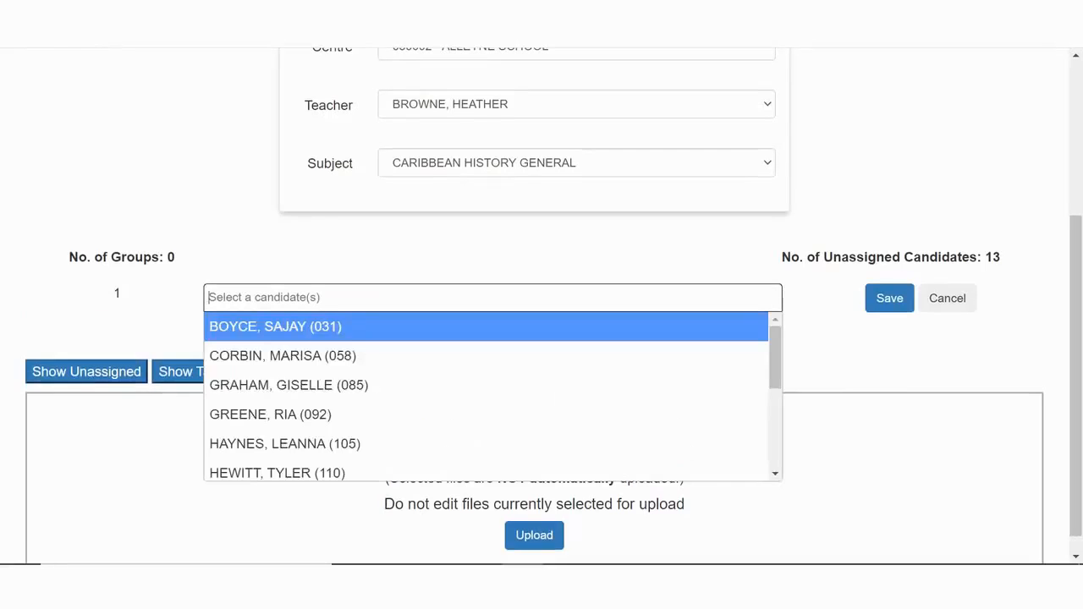
Step: Add three candidates to group 1 and save it
key(Return)
click(493, 325)
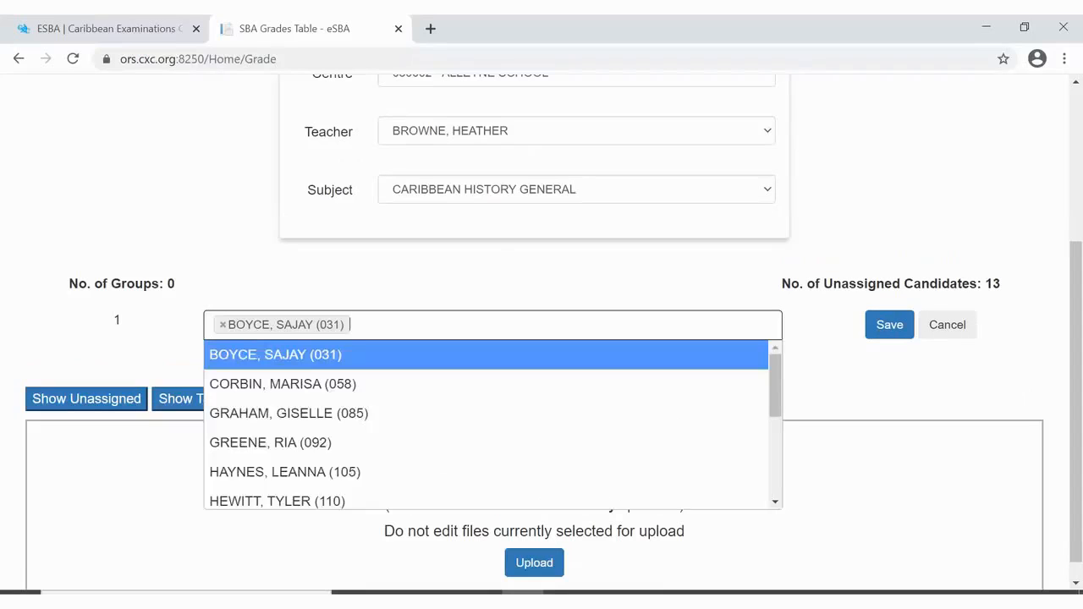
click(288, 414)
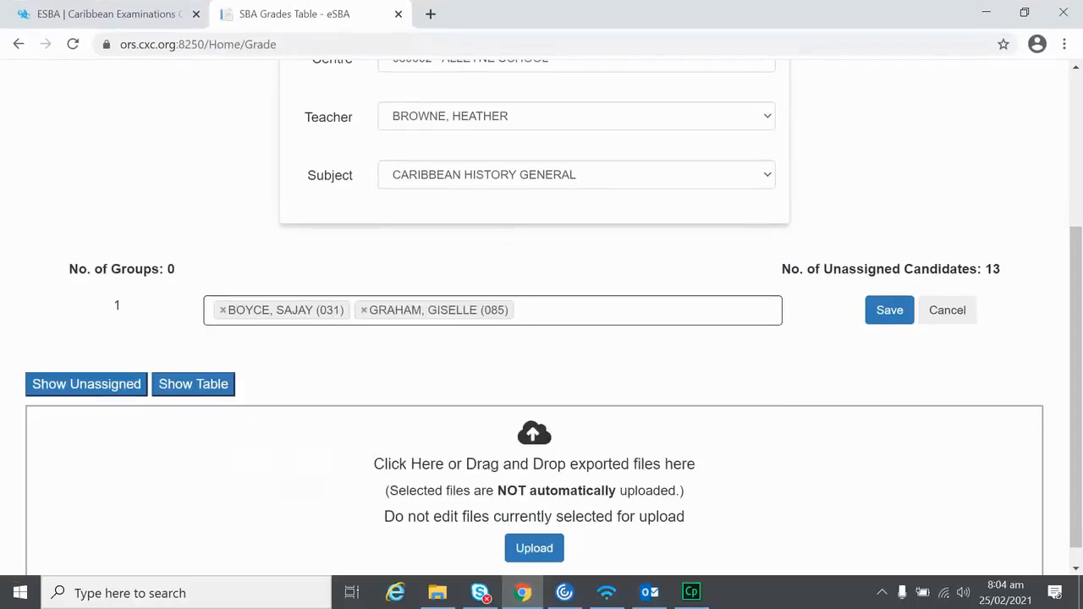
click(592, 311)
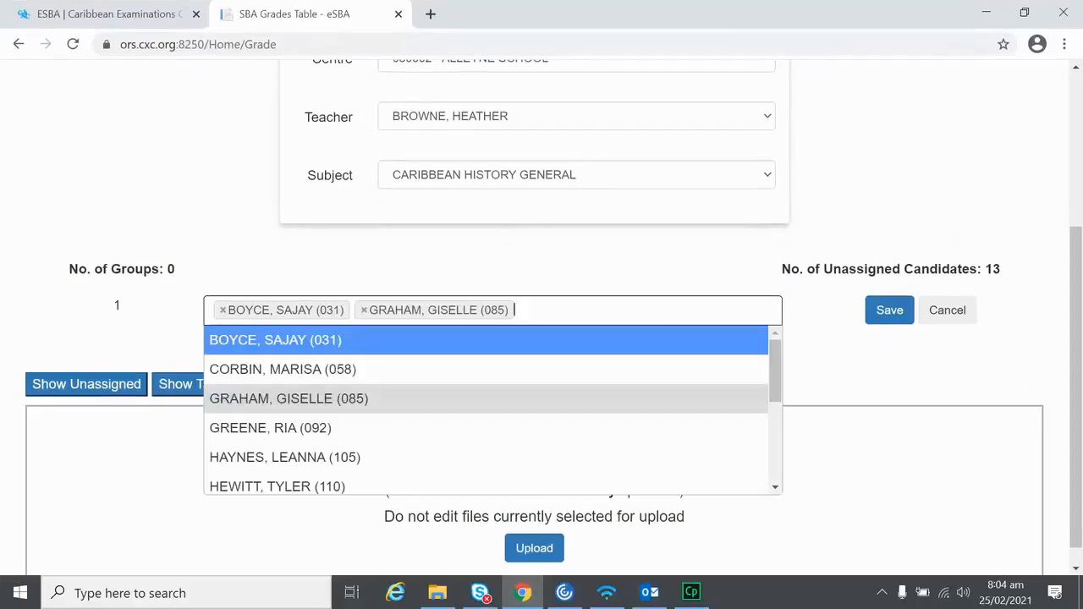
click(269, 428)
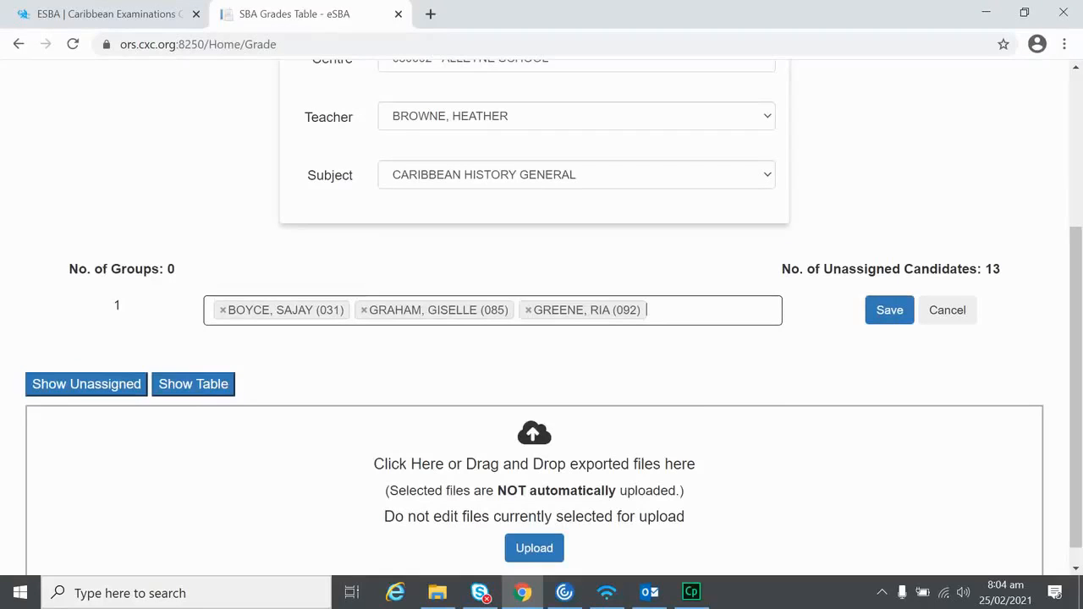
click(889, 310)
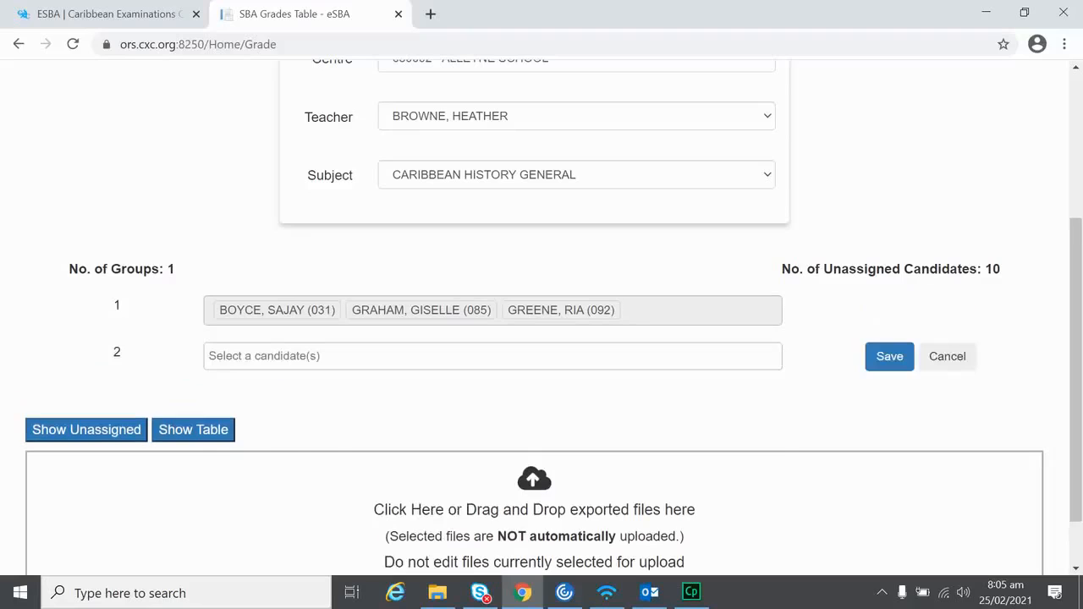
Step: Add three candidates to group 2 and save it
click(493, 357)
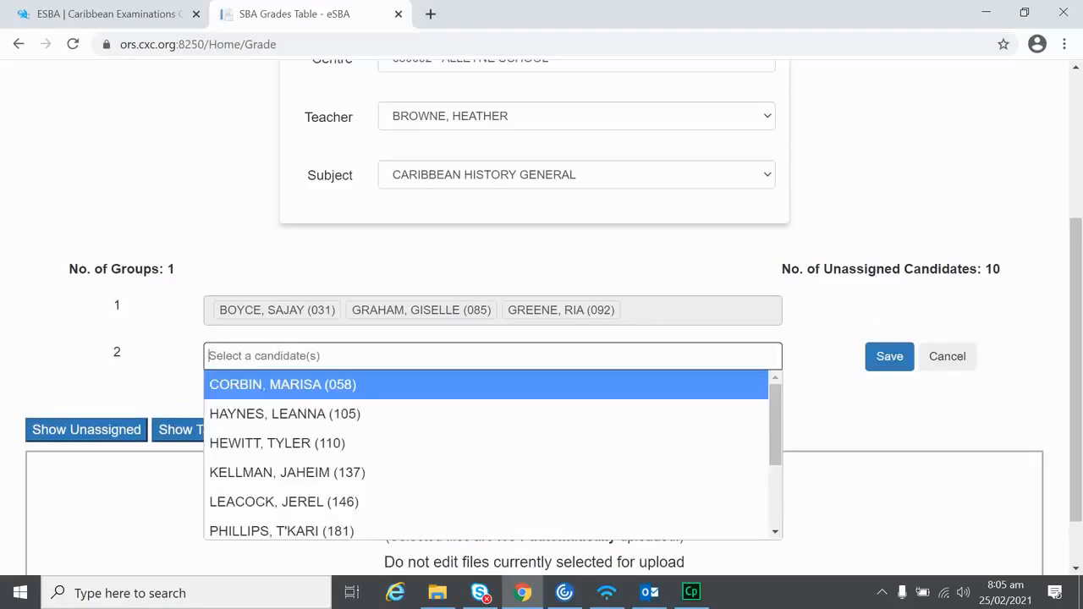
click(286, 414)
click(493, 356)
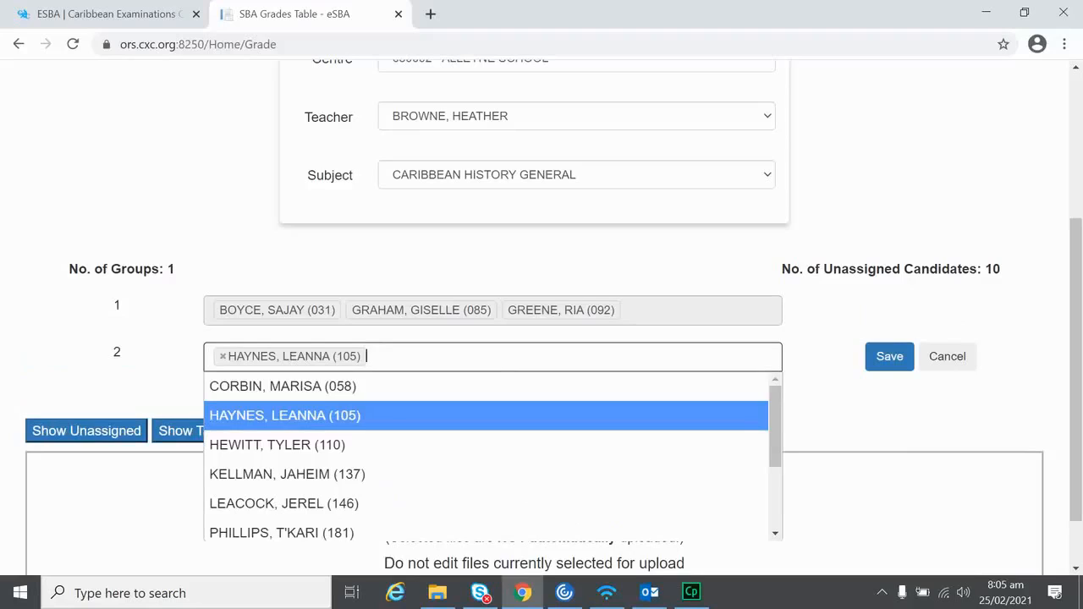
click(277, 445)
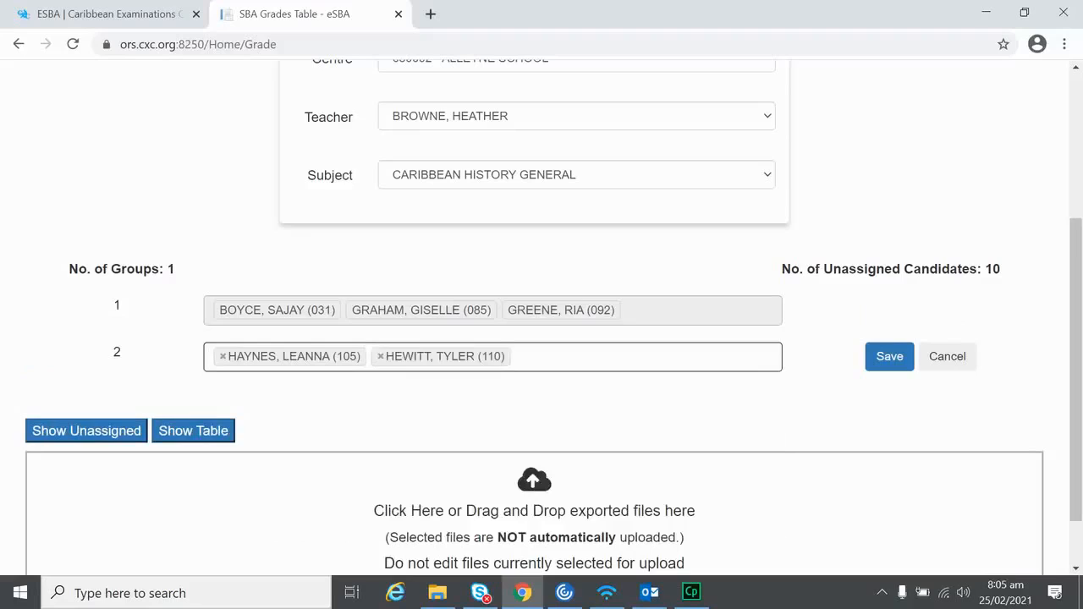
click(562, 356)
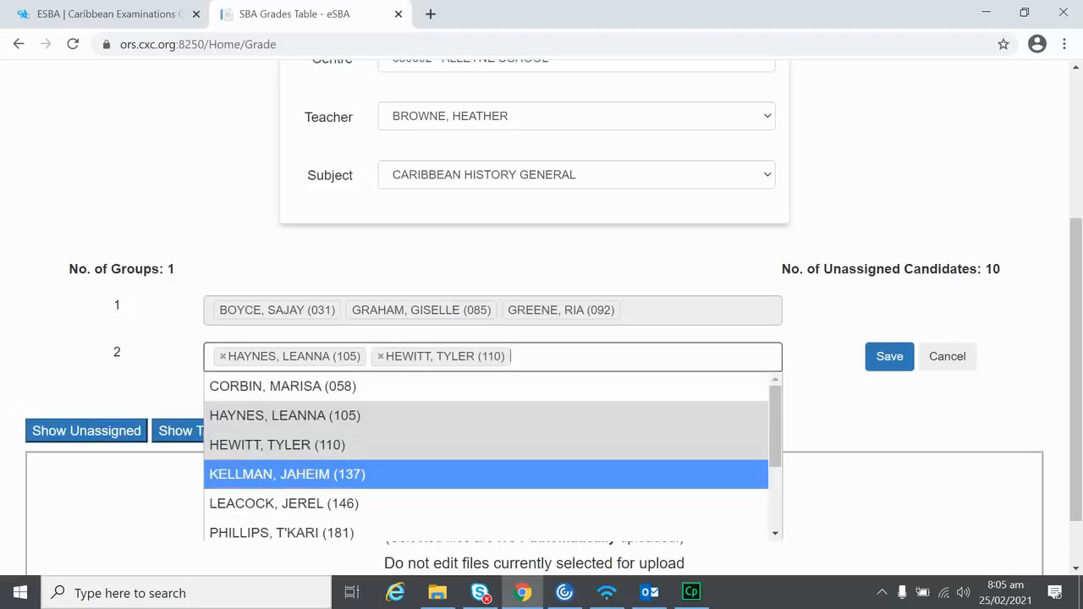
click(283, 503)
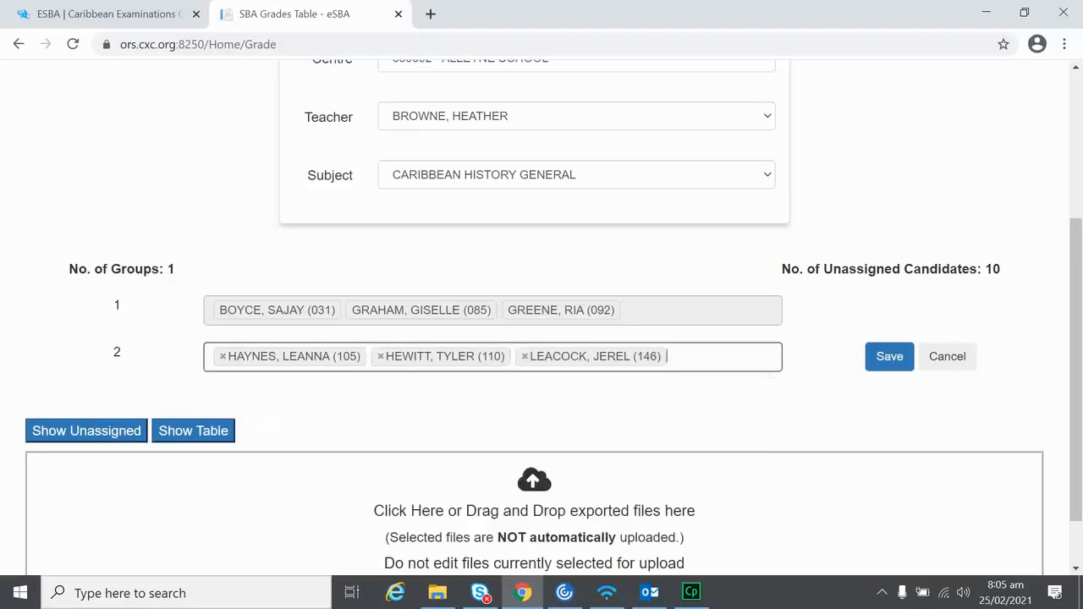
click(889, 356)
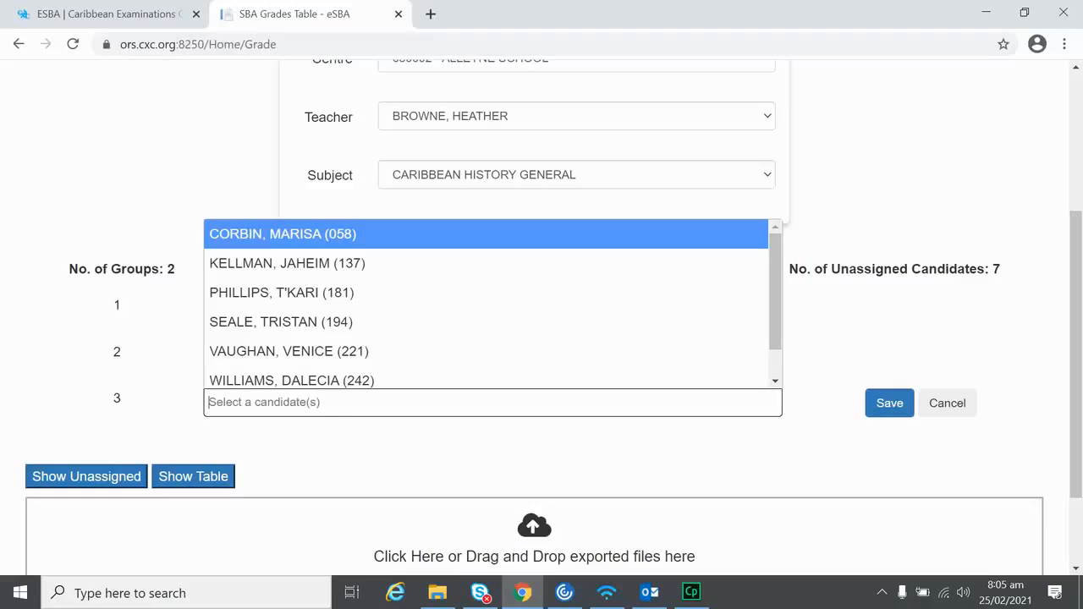
Step: Add two candidates to group 3 and save it, leaving 5 unassigned
click(282, 293)
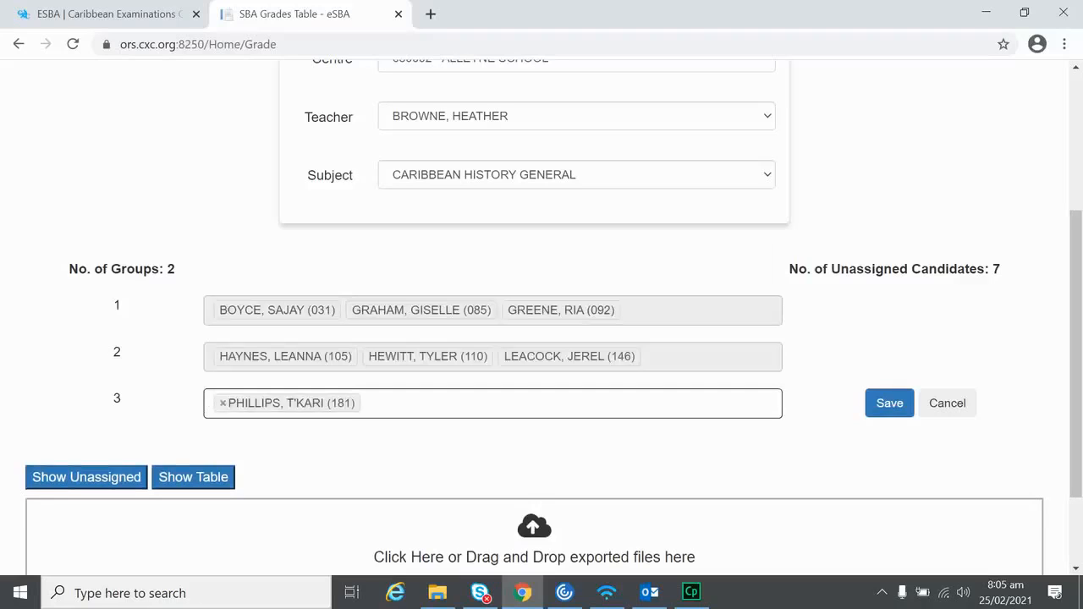
click(290, 403)
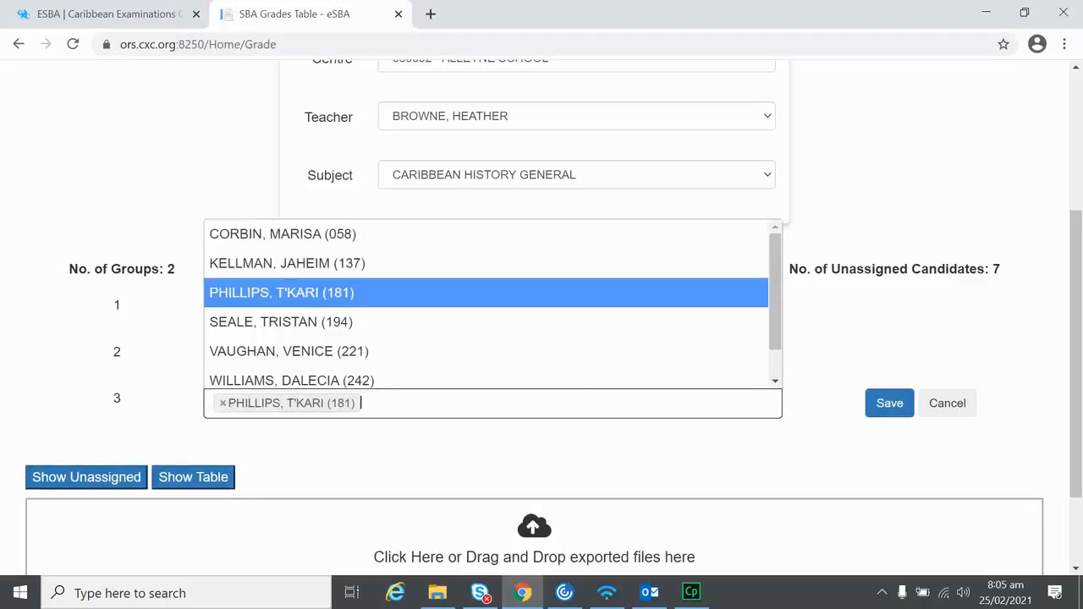
click(281, 323)
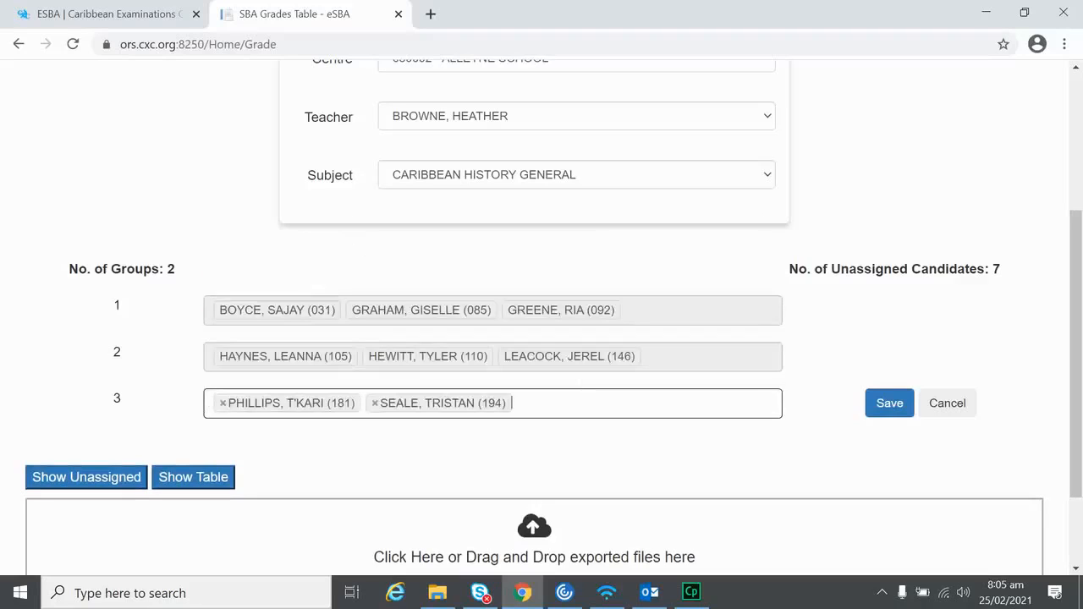
click(889, 404)
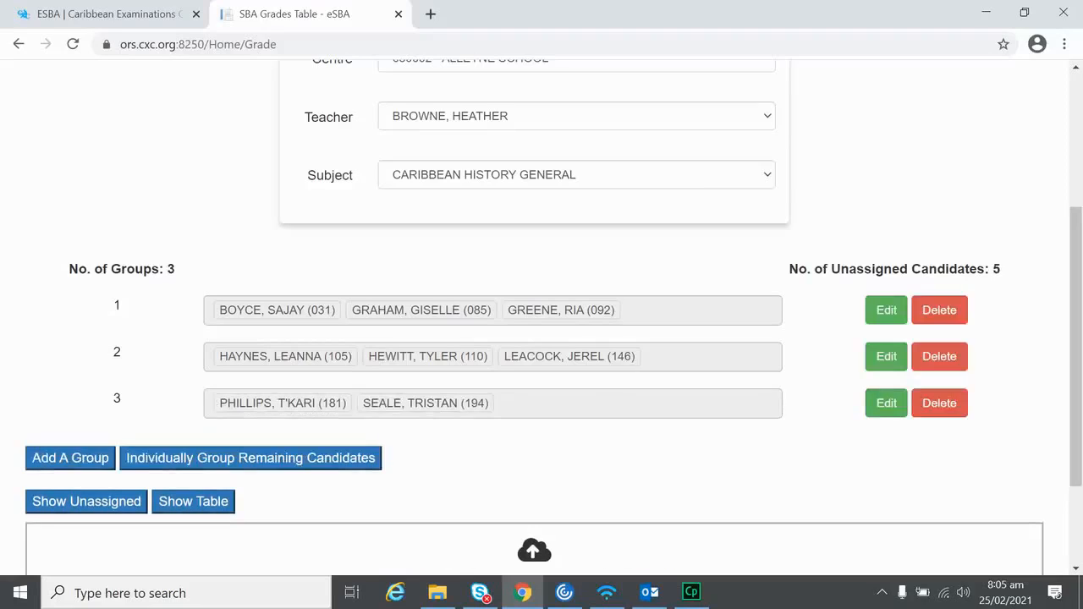
Step: Scroll the groups list to check the single-candidate groups 4–8
scroll(716, 410, down, 1)
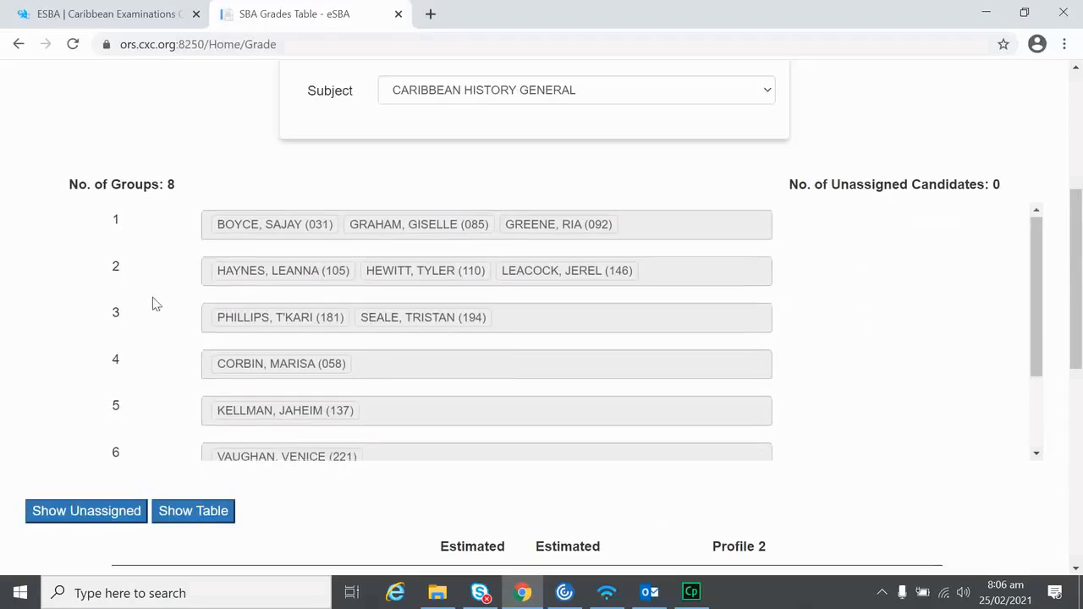
scroll(152, 302, down, 1)
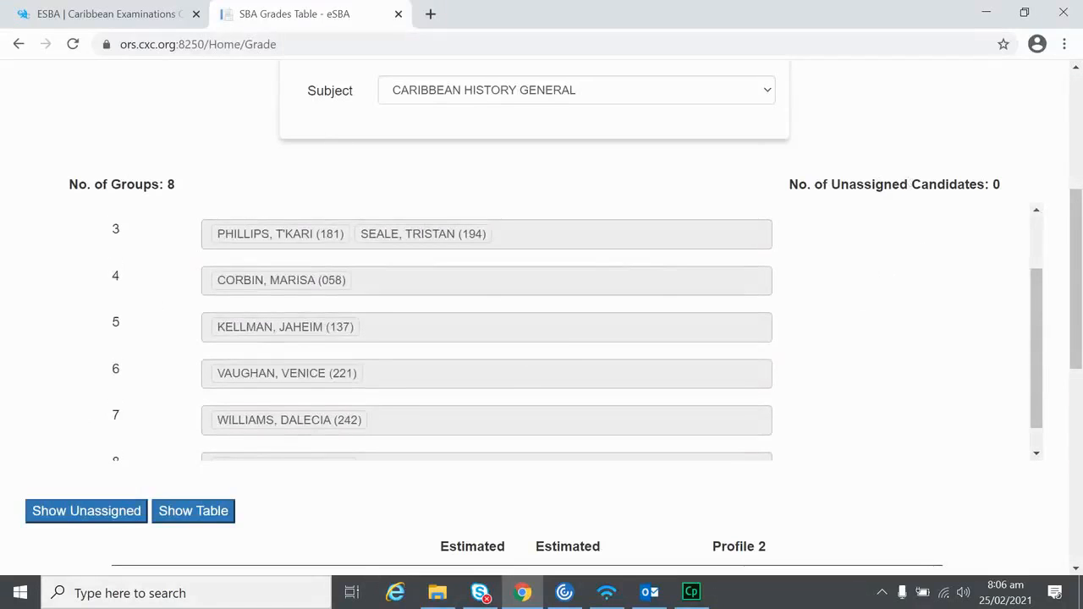
scroll(394, 415, down, 1)
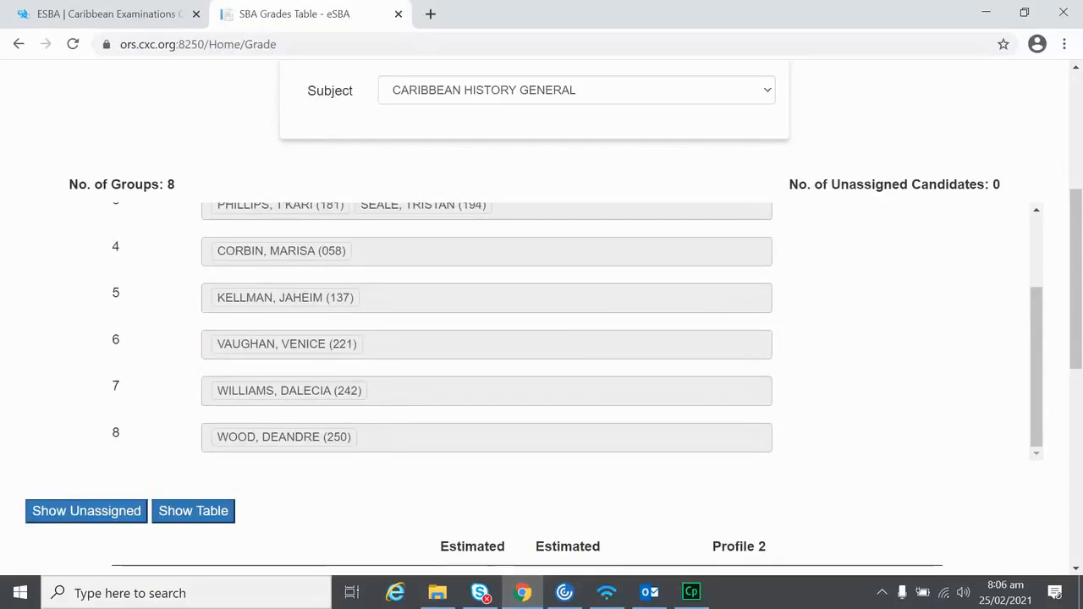
scroll(908, 385, down, 1)
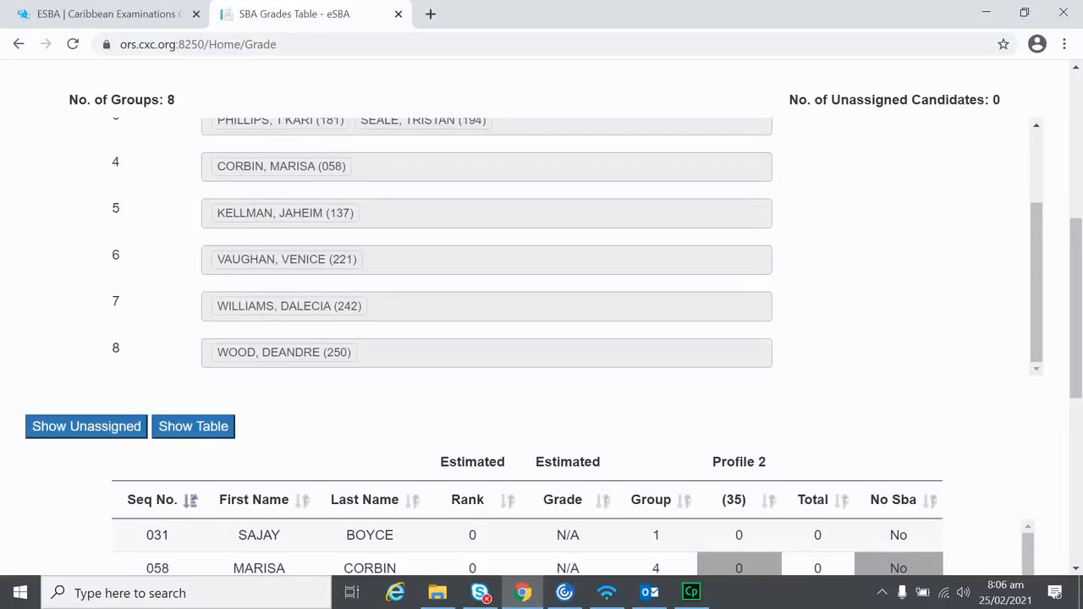
Step: Sort the grades table ascending by the Group column
scroll(864, 277, up, 1)
scroll(855, 297, up, 1)
scroll(848, 311, down, 1)
scroll(362, 369, down, 5)
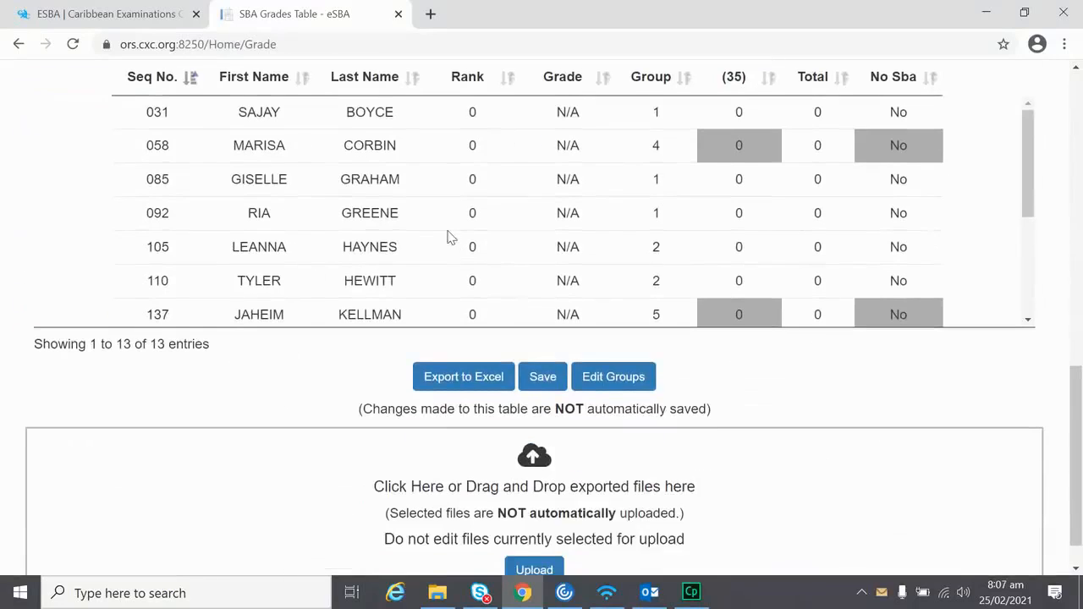
scroll(1079, 383, up, 1)
scroll(1079, 383, up, 1)
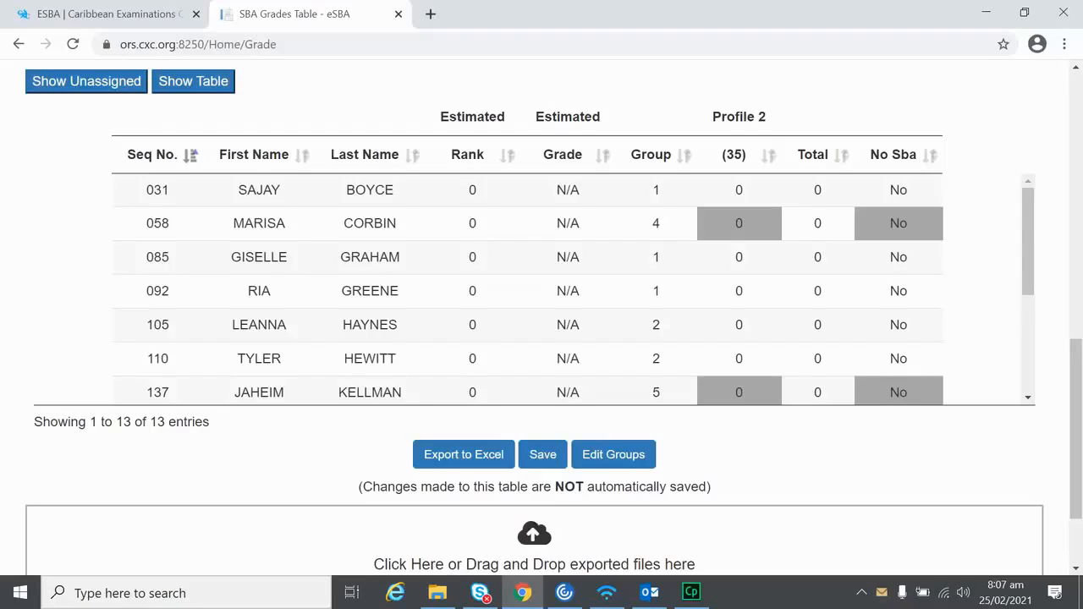
click(684, 155)
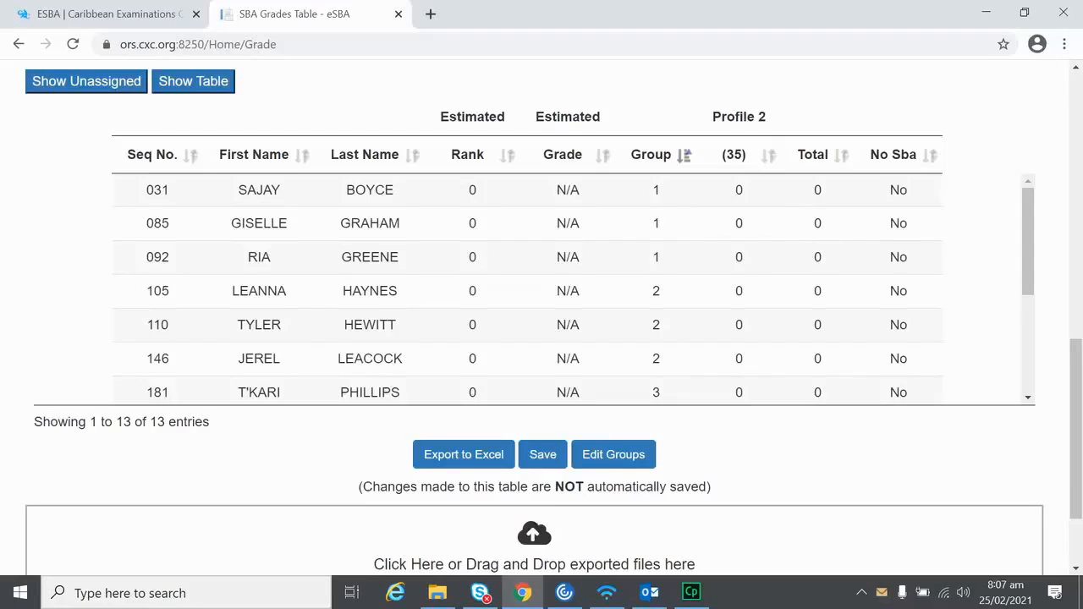
Step: Give the first five candidates estimated ranks 1 through 5
click(472, 189)
click(476, 189)
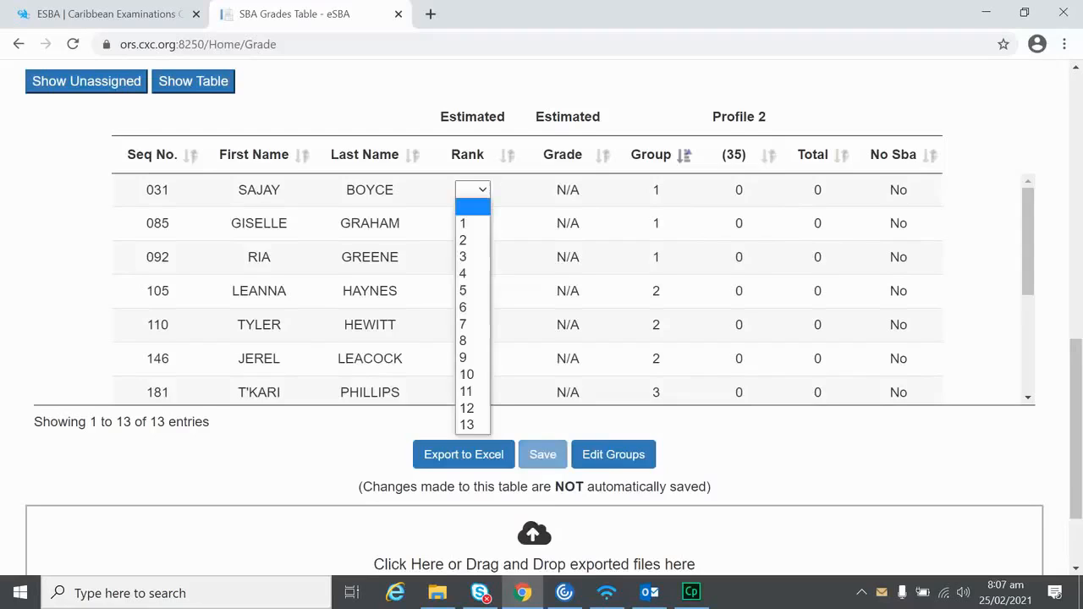
click(472, 223)
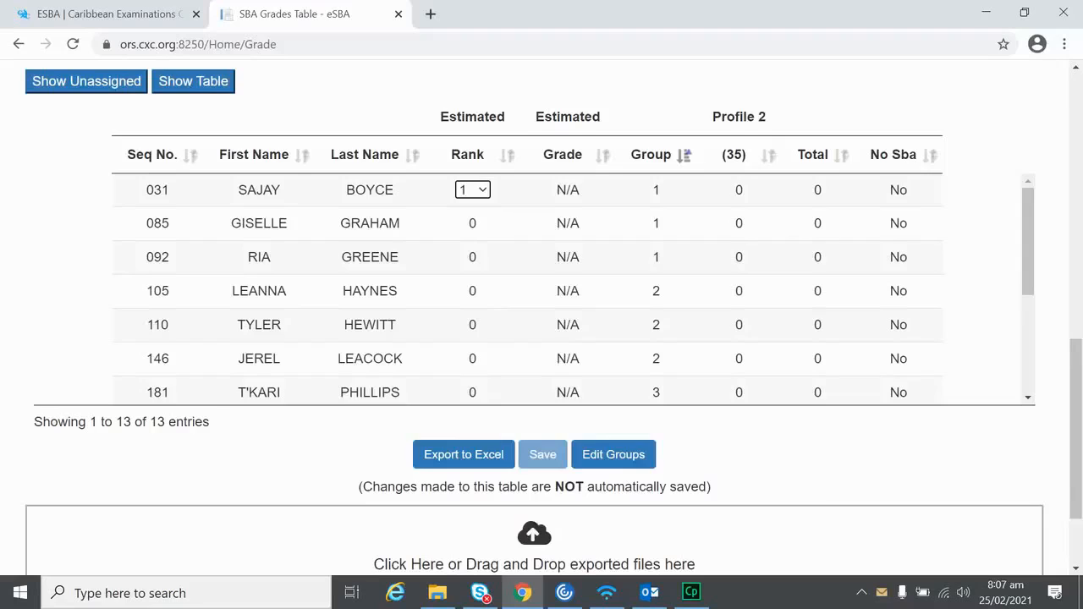
click(472, 224)
click(475, 223)
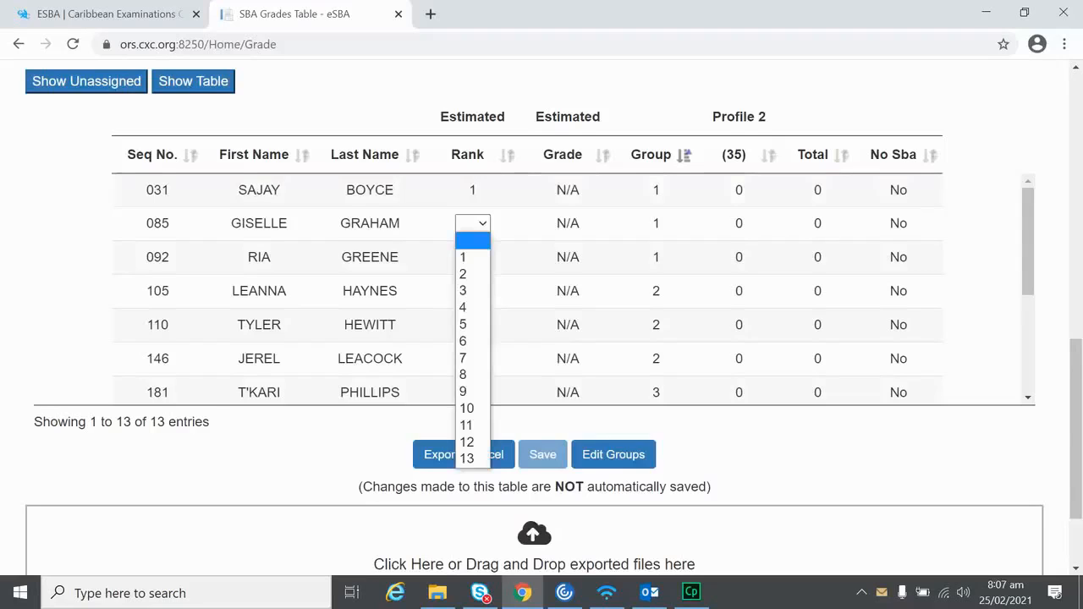
click(463, 273)
click(472, 257)
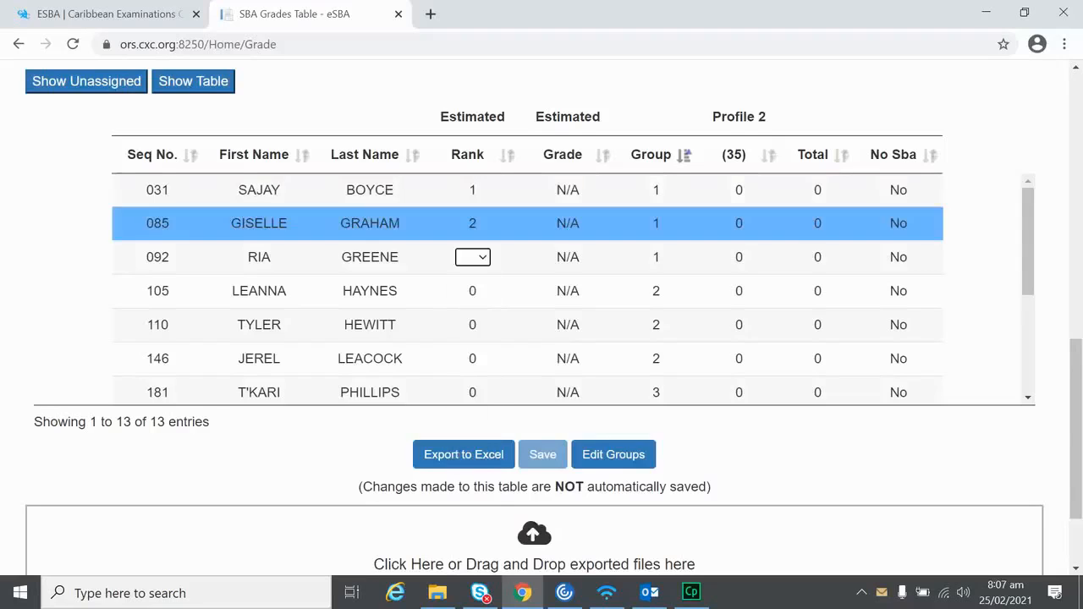
click(472, 257)
click(470, 324)
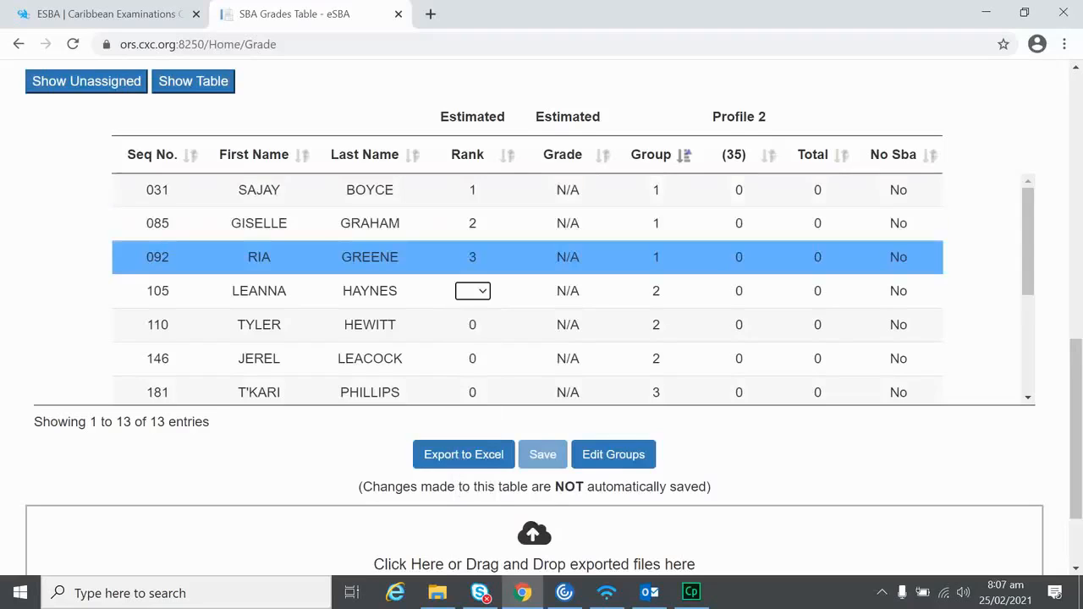
click(472, 291)
click(463, 375)
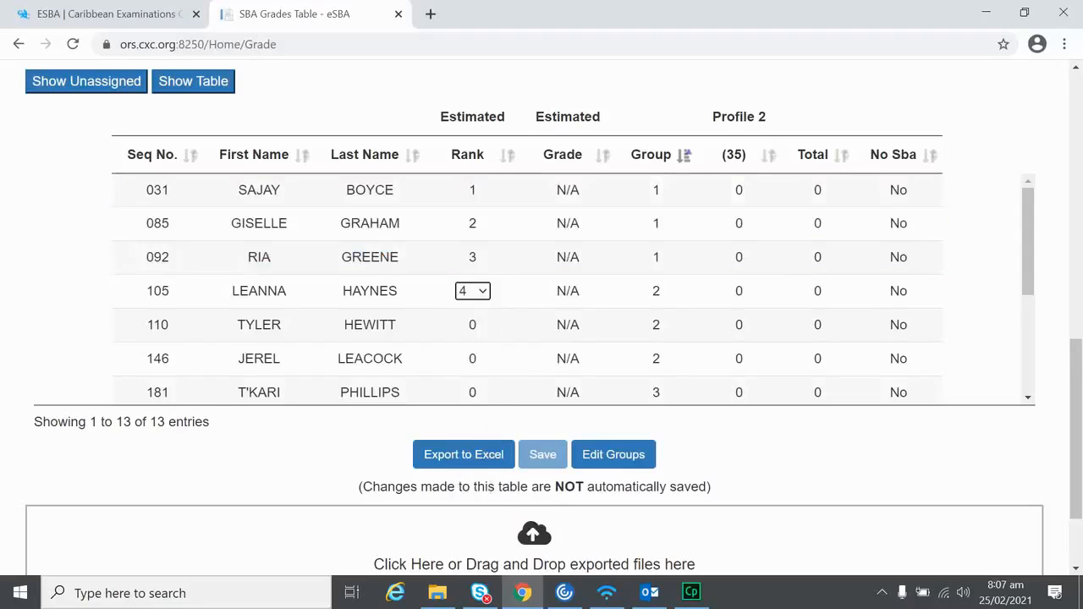
click(472, 325)
click(463, 425)
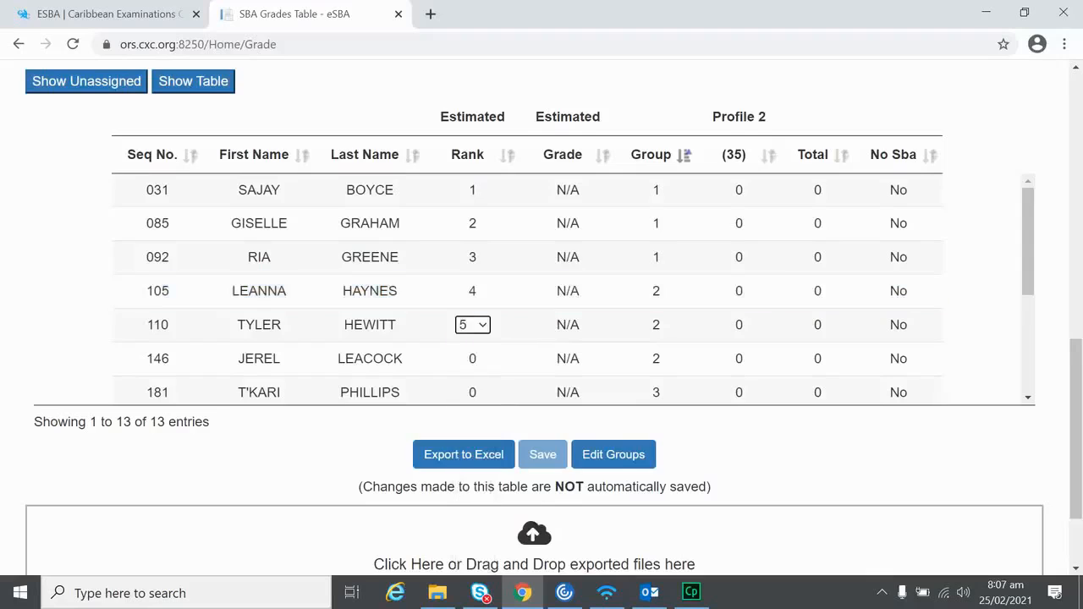
Step: Give the next four candidates estimated ranks 6 through 9
click(473, 359)
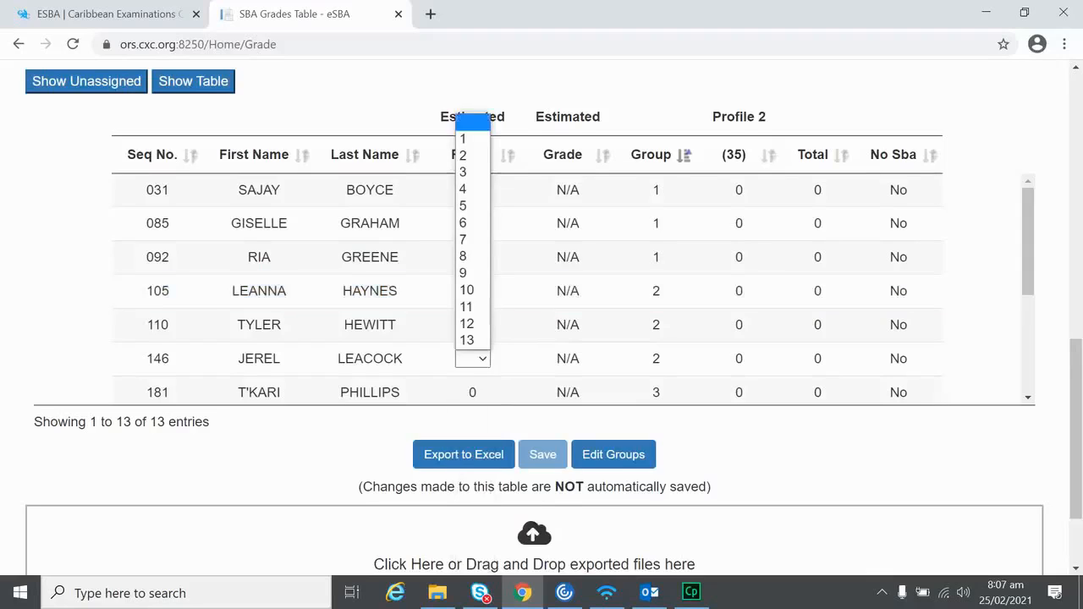
click(463, 223)
scroll(491, 381, down, 1)
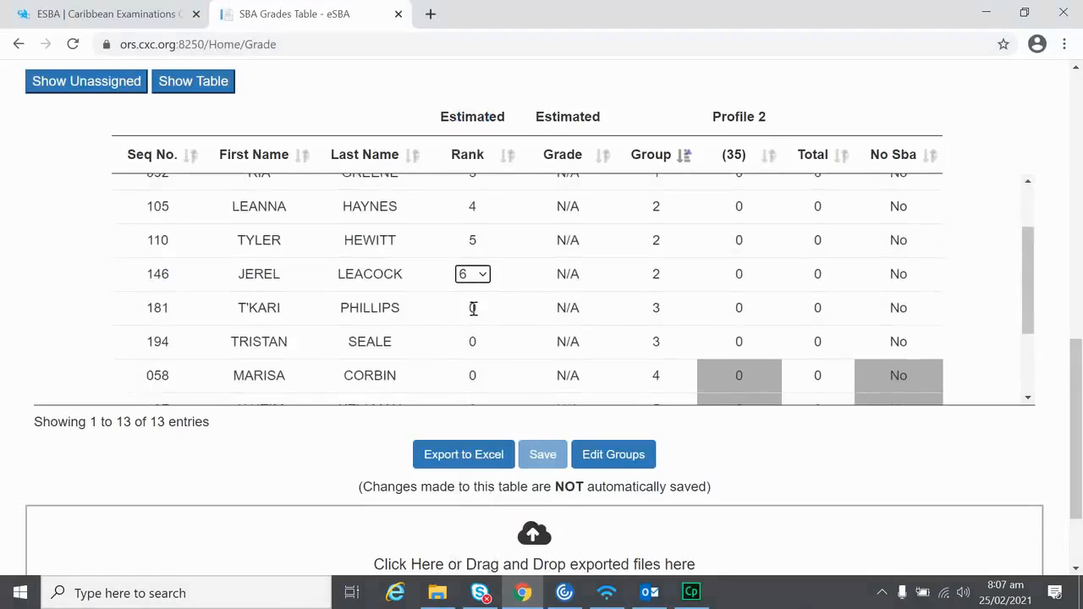
click(472, 308)
click(473, 308)
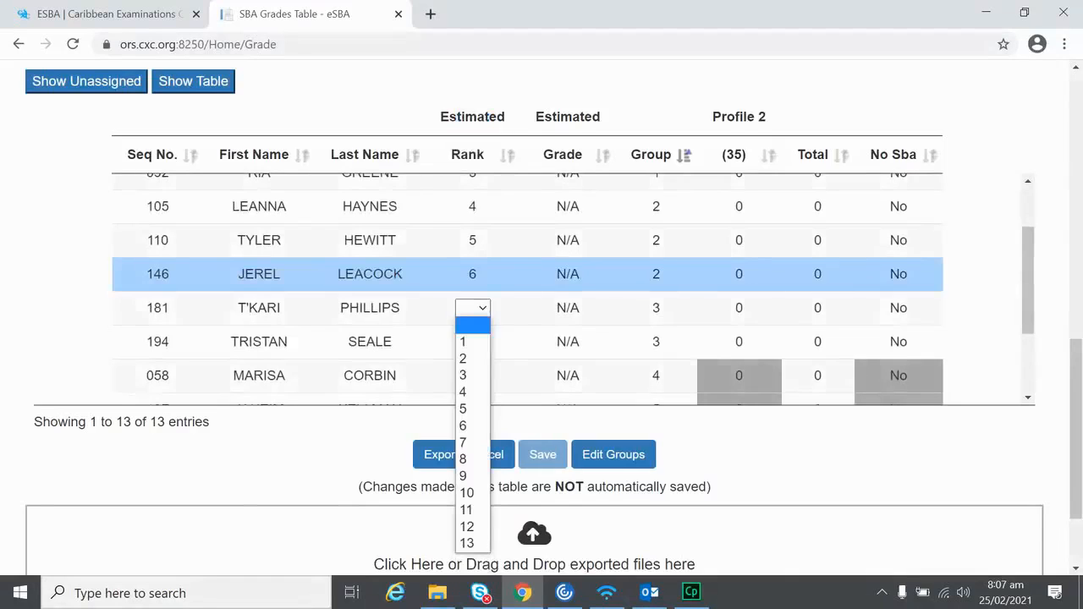
click(463, 442)
click(472, 342)
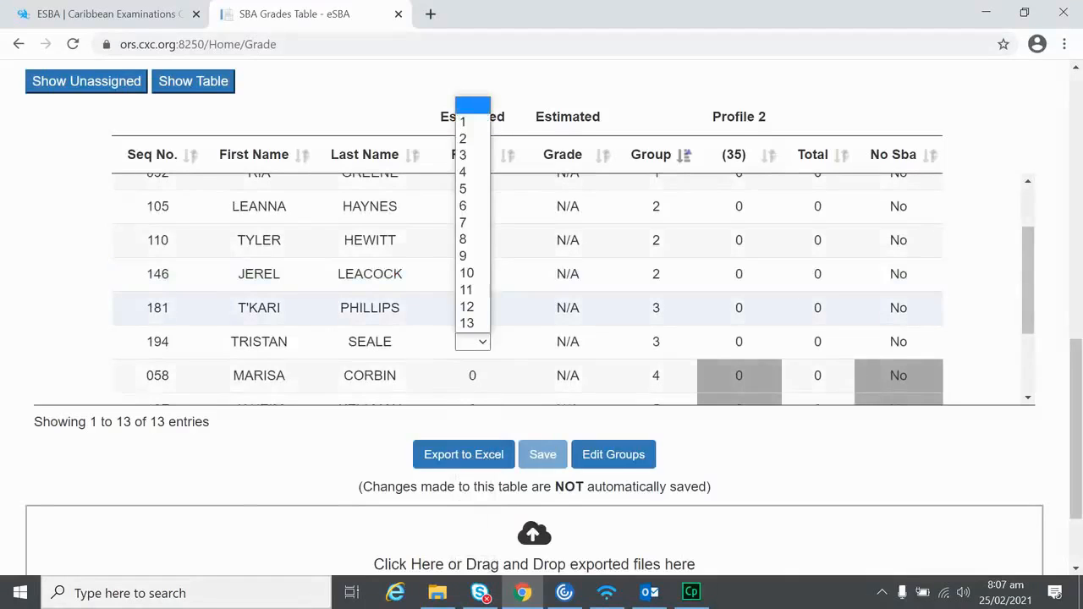
click(463, 240)
scroll(477, 293, down, 1)
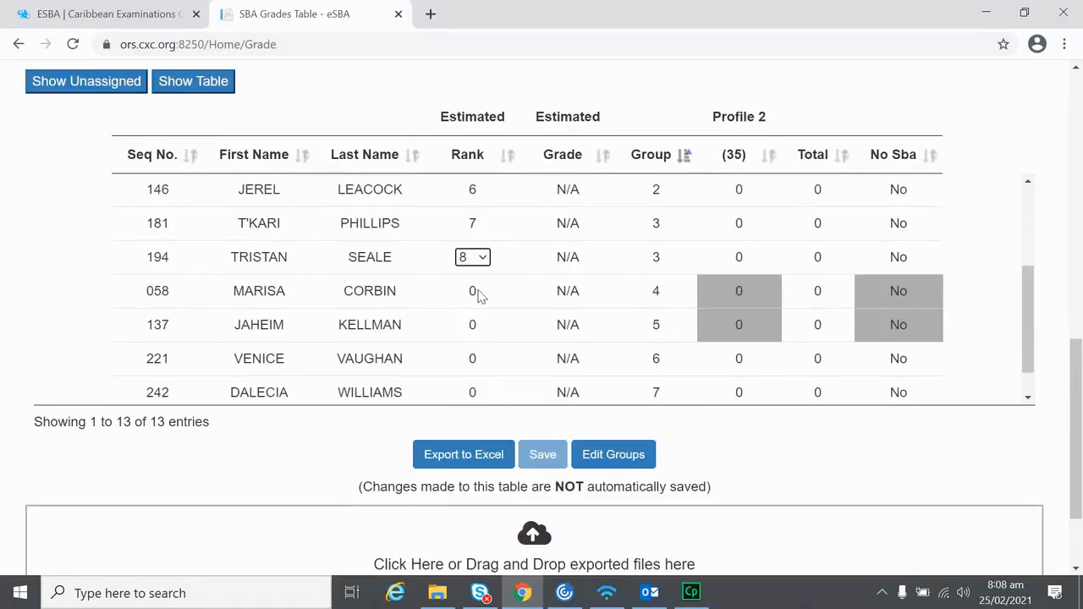
click(472, 290)
click(472, 290)
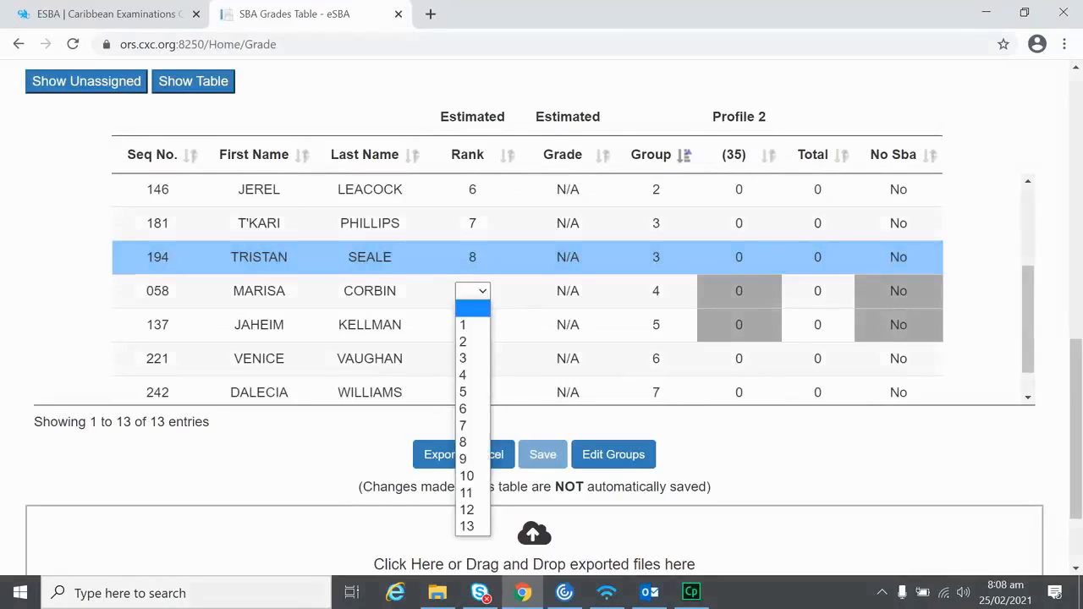
click(463, 458)
Step: Give the remaining four candidates estimated ranks 10 through 13
double_click(472, 325)
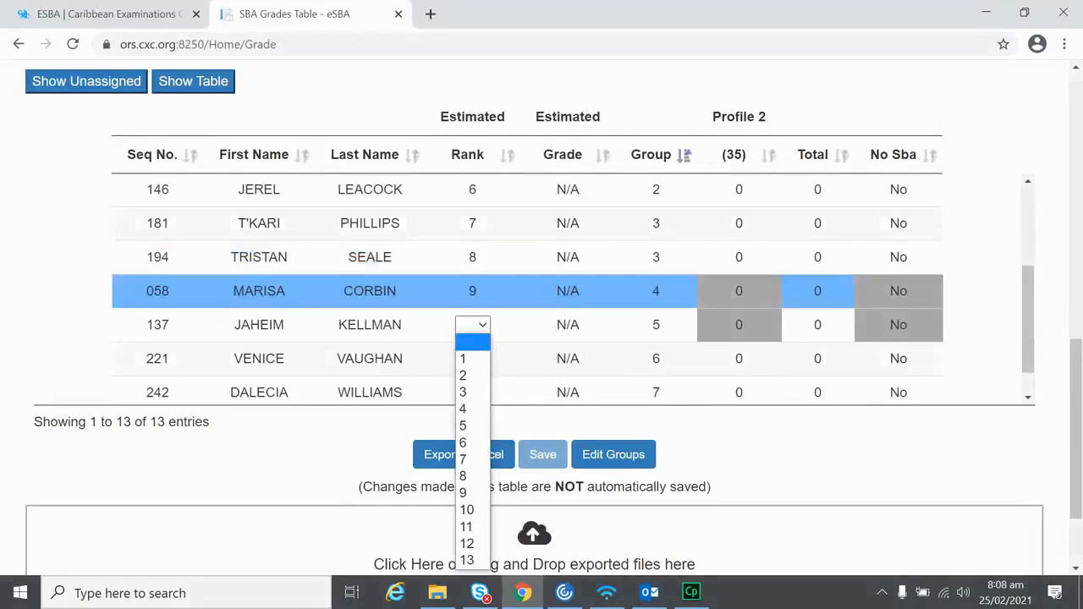
click(467, 510)
double_click(472, 359)
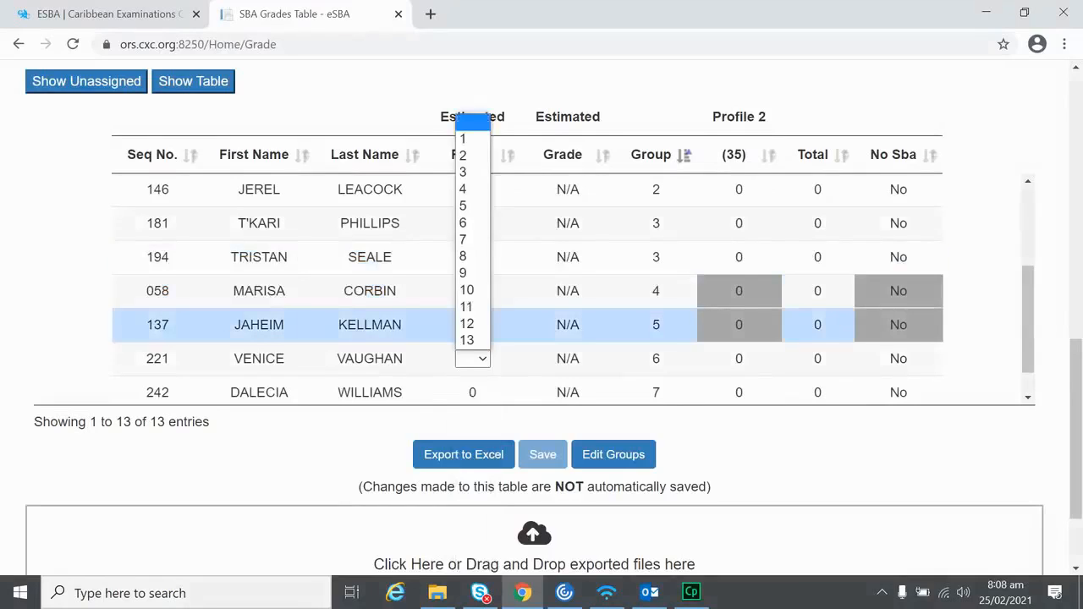
click(466, 307)
double_click(472, 393)
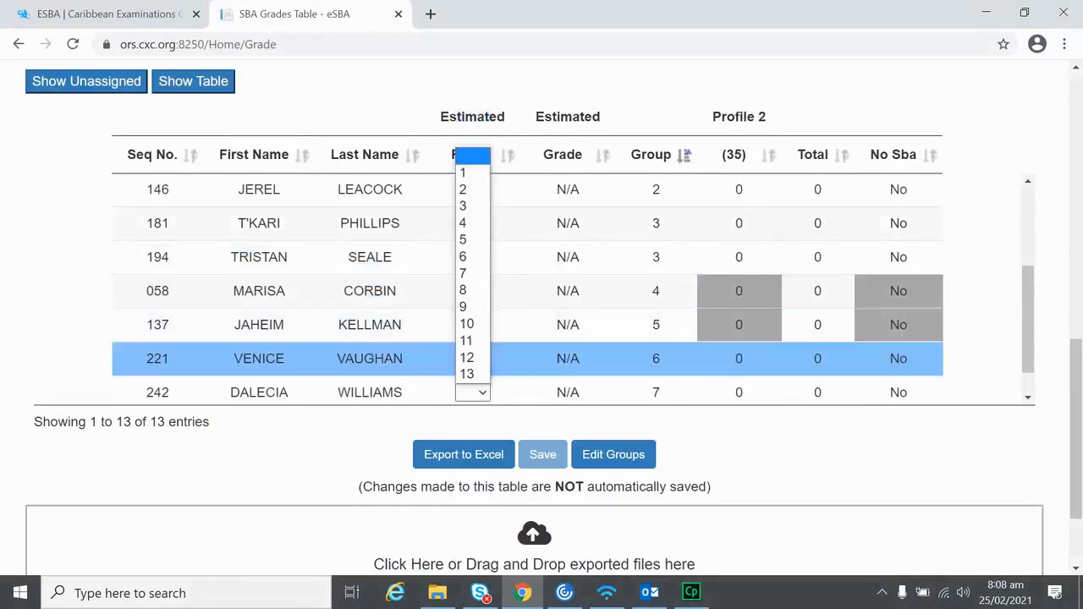
click(466, 357)
scroll(491, 380, down, 1)
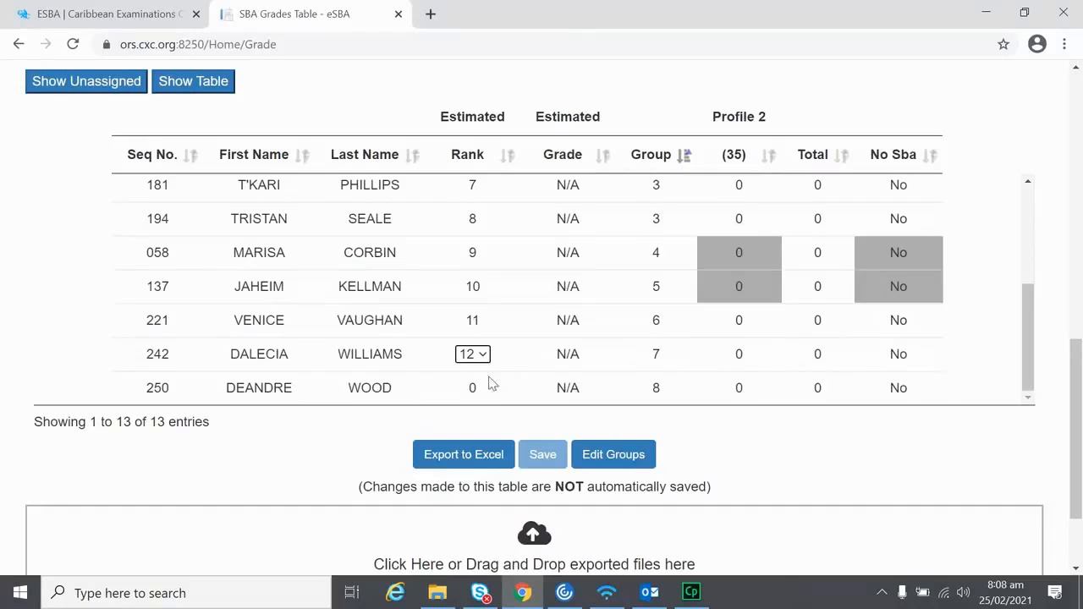
double_click(472, 388)
click(466, 368)
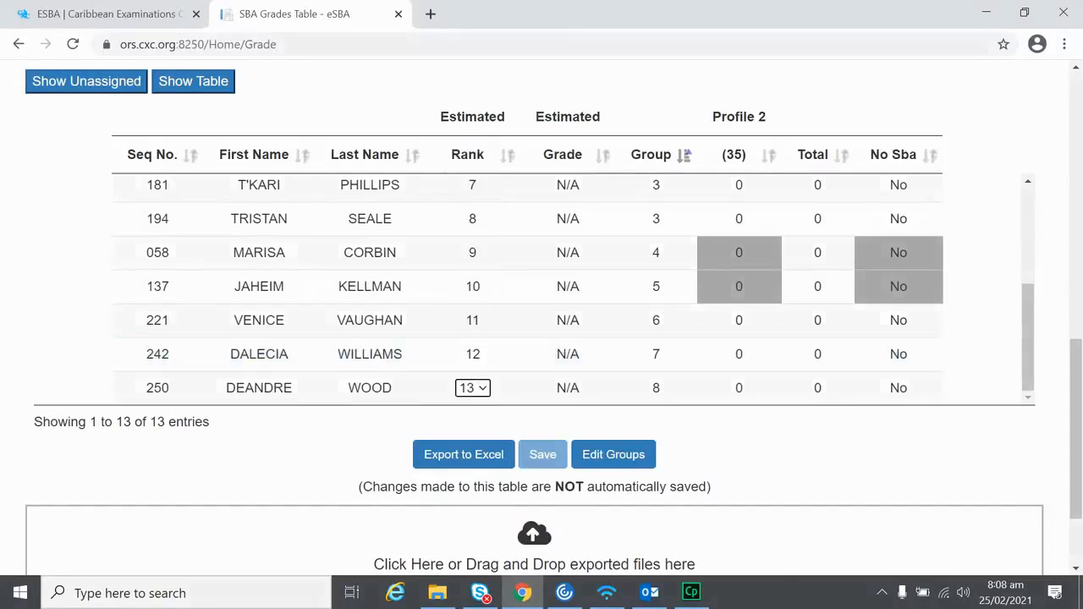
scroll(542, 332, up, 1)
scroll(541, 331, up, 4)
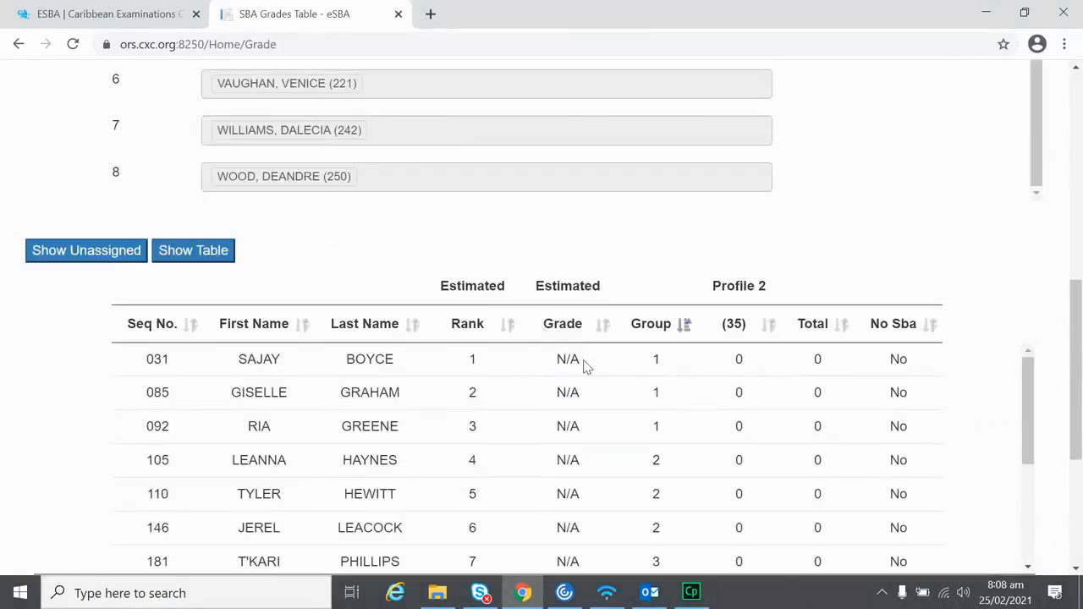
Step: Set estimated grades I, II, I and III for ranks 1–4
click(568, 359)
click(568, 359)
click(554, 376)
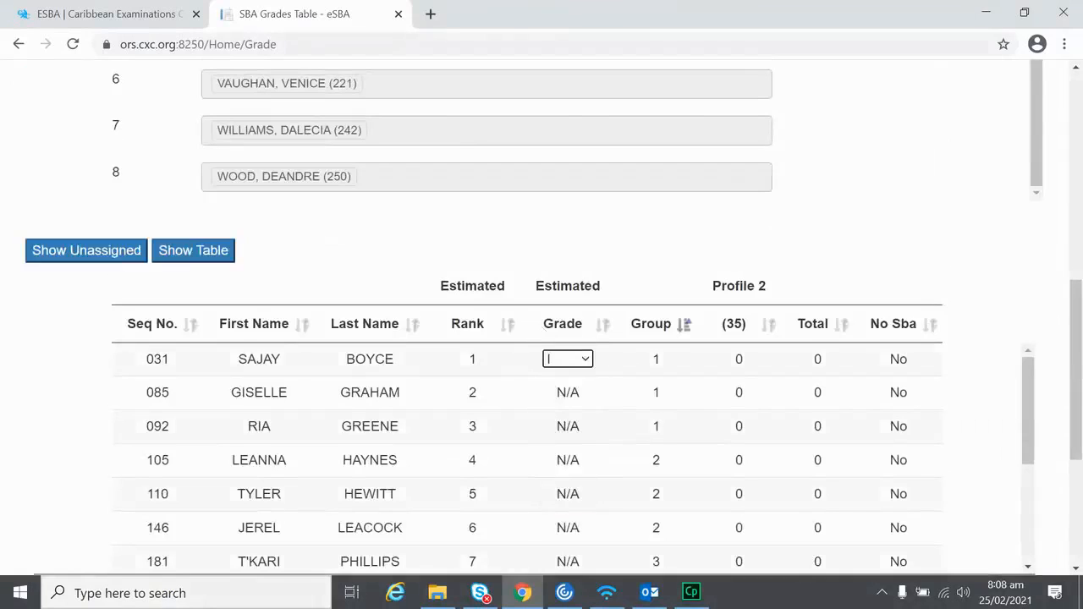
double_click(568, 392)
click(555, 425)
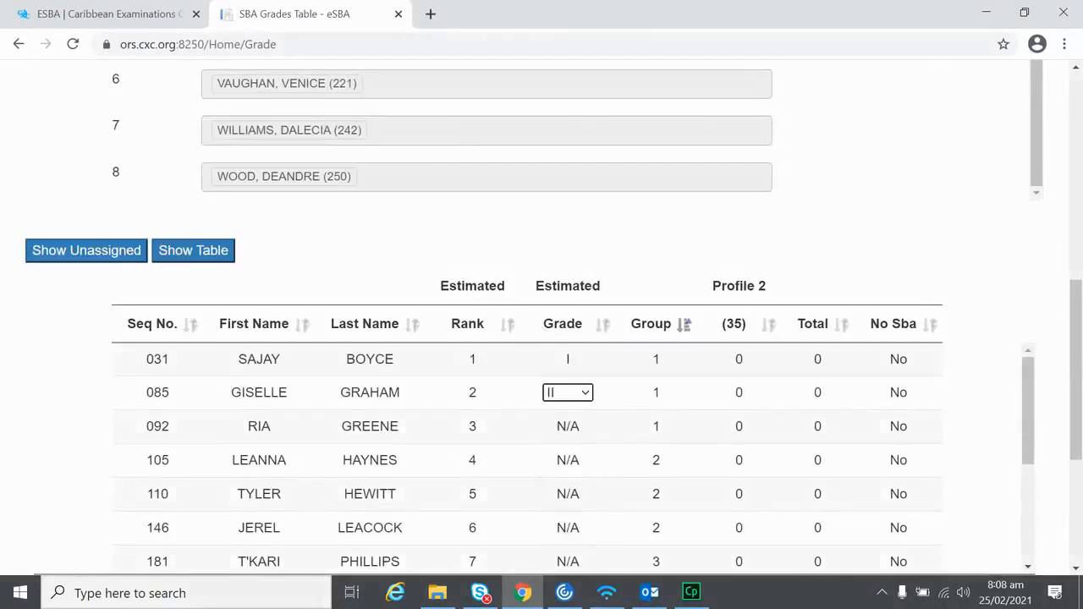
double_click(568, 427)
click(549, 443)
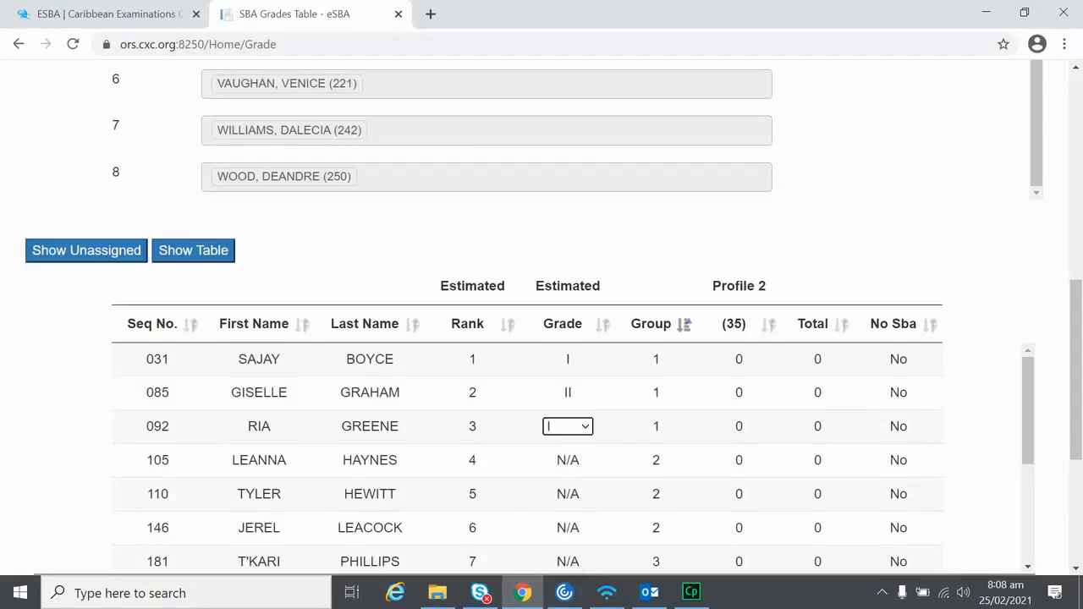
double_click(568, 460)
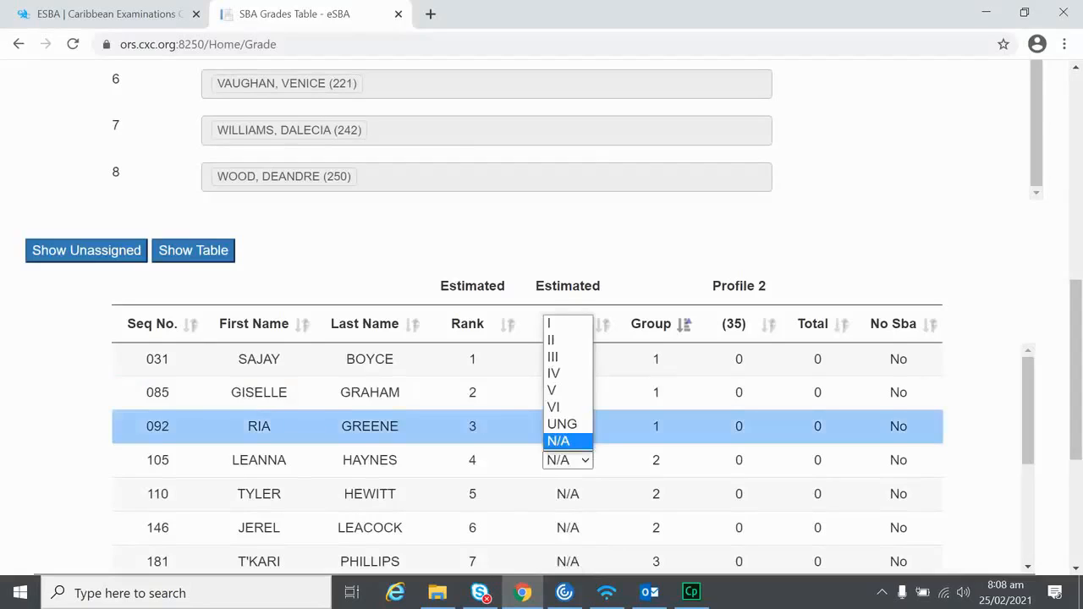
click(553, 356)
Step: Set estimated grade II for the rank 5 and rank 6 candidates
scroll(592, 406, down, 2)
scroll(592, 406, up, 1)
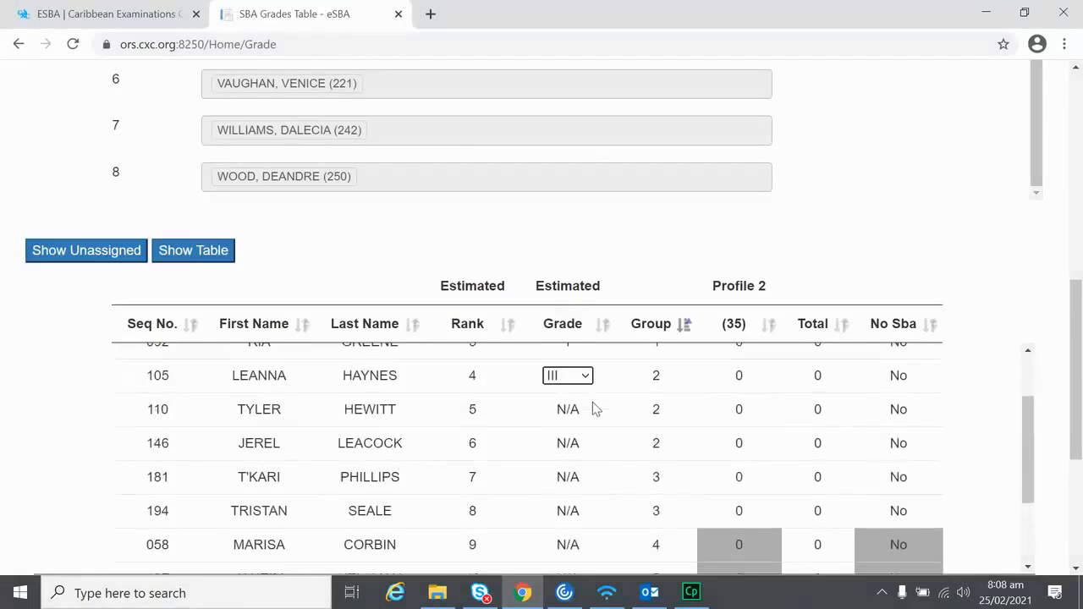
scroll(769, 235, down, 1)
scroll(770, 234, down, 2)
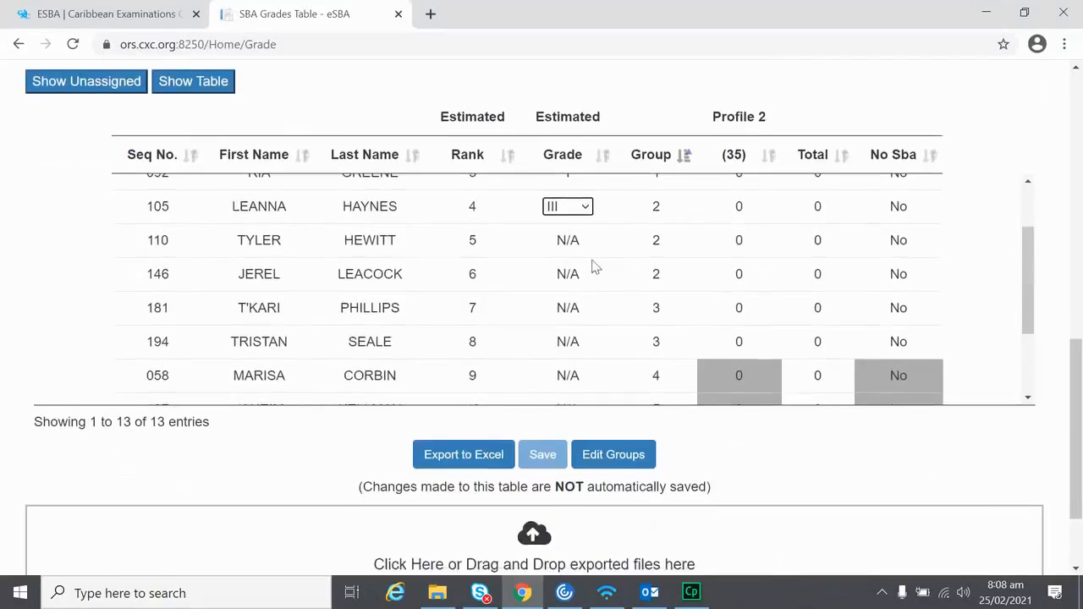
double_click(568, 240)
click(568, 240)
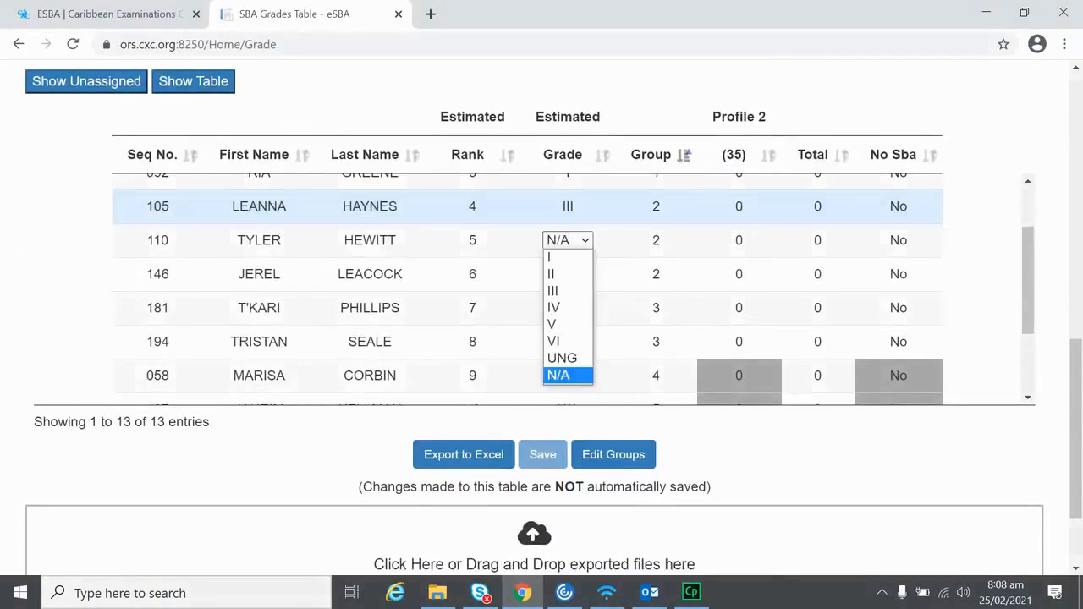
click(558, 274)
click(568, 274)
click(568, 274)
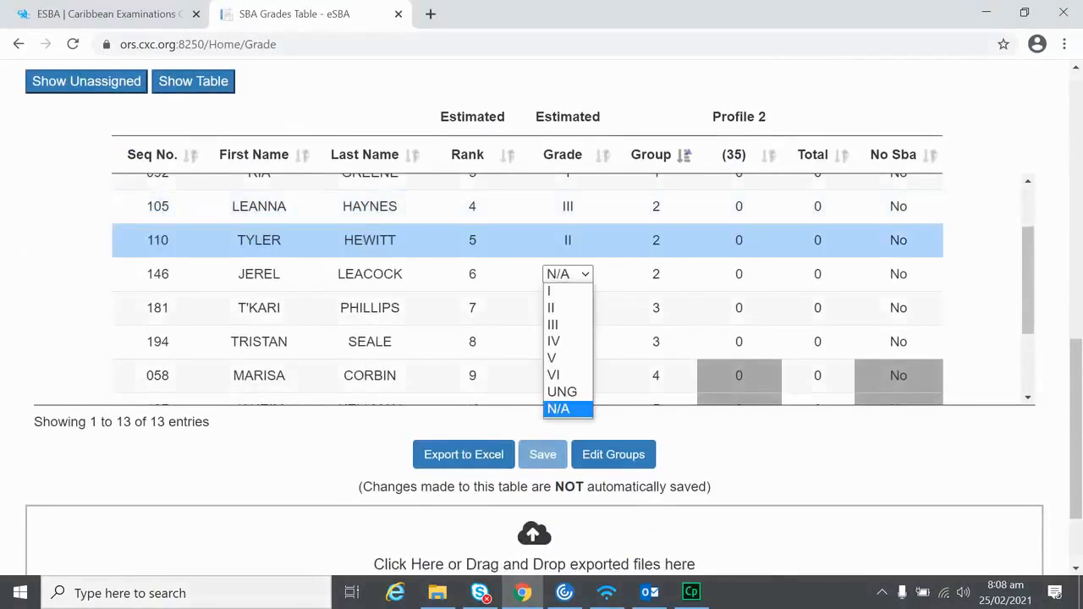
click(558, 308)
Step: Set estimated grade II for the rank 7 and rank 8 candidates
double_click(565, 308)
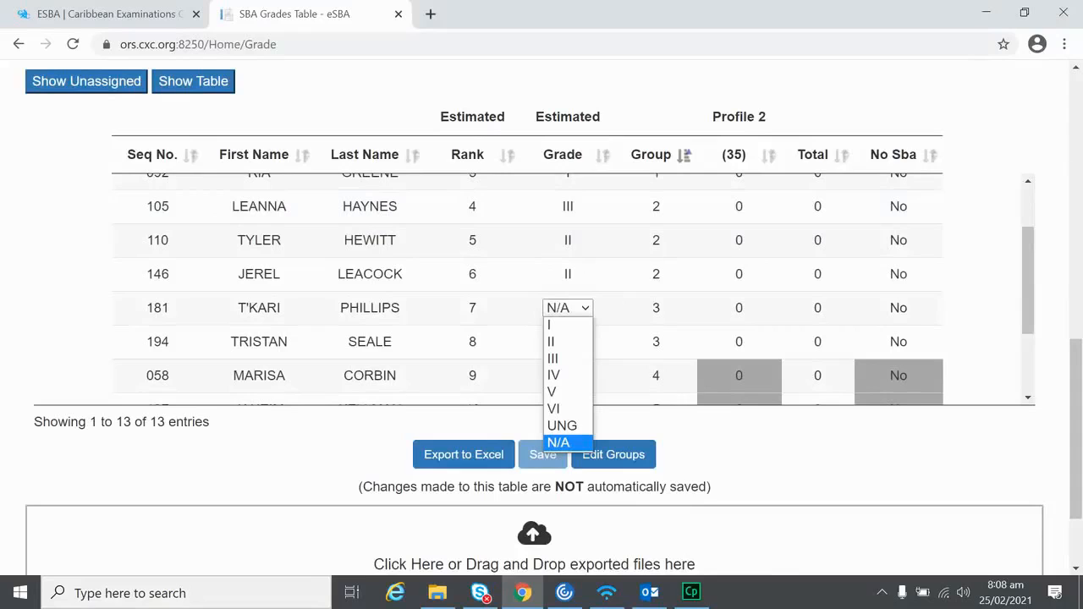
click(665, 262)
scroll(643, 259, down, 1)
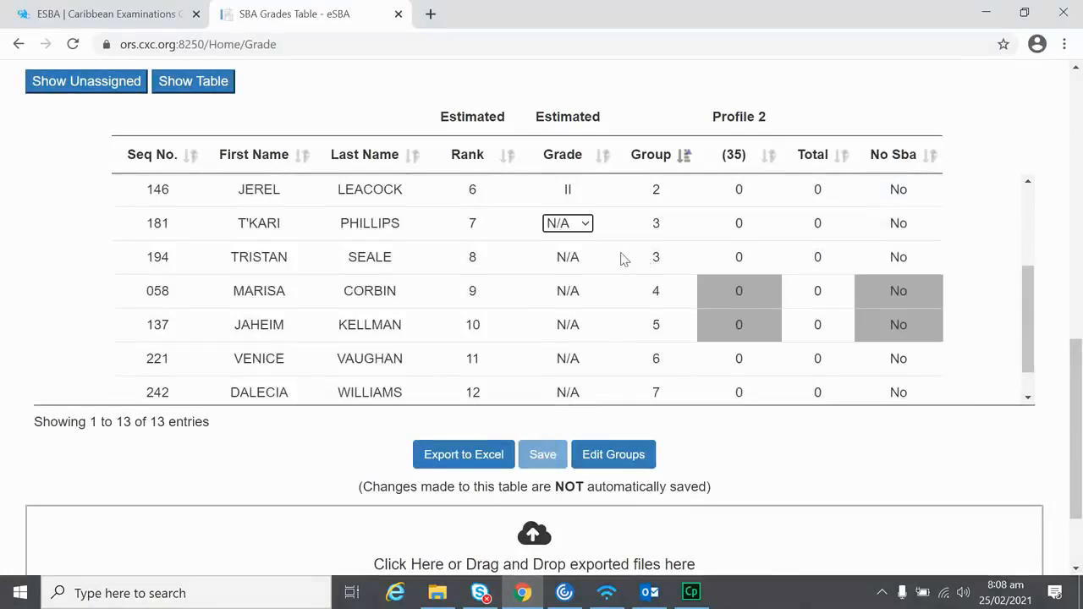
click(570, 223)
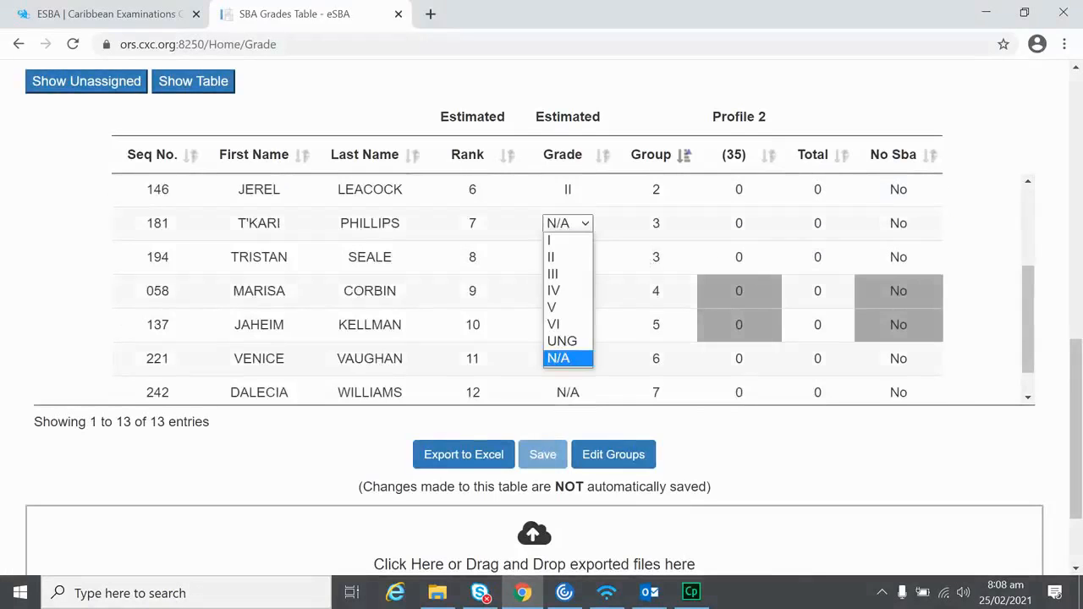
click(558, 258)
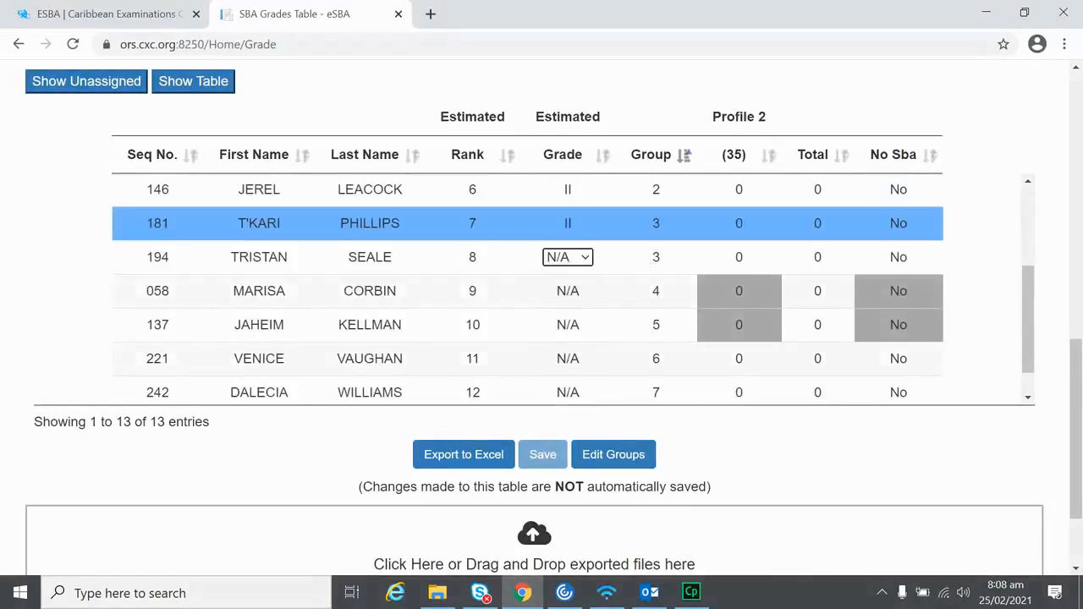
click(558, 257)
click(553, 291)
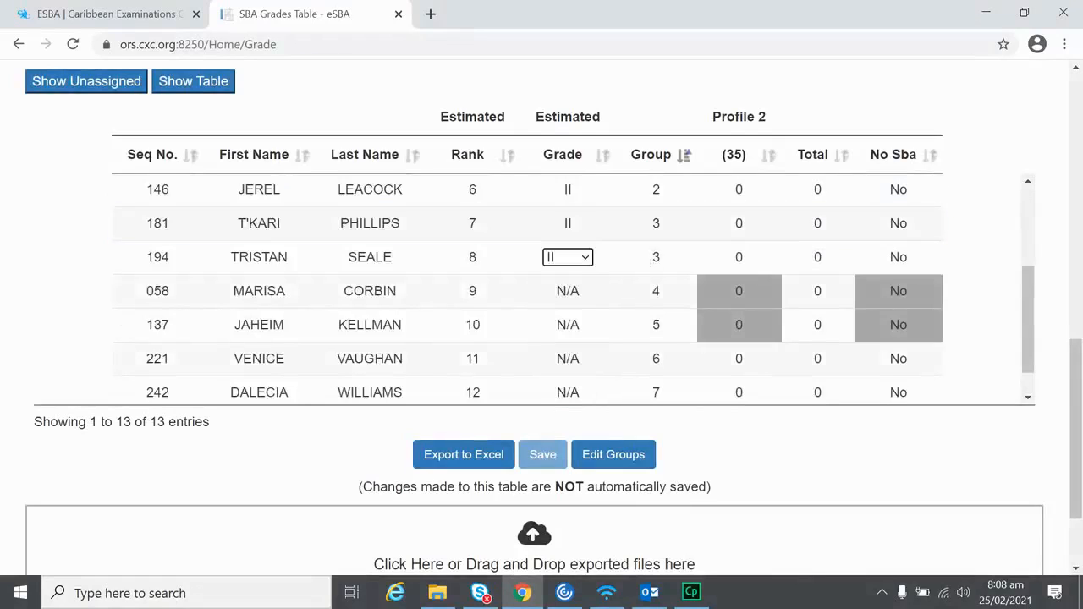
Step: Set estimated grades III, IV and I for ranks 9–11
click(559, 291)
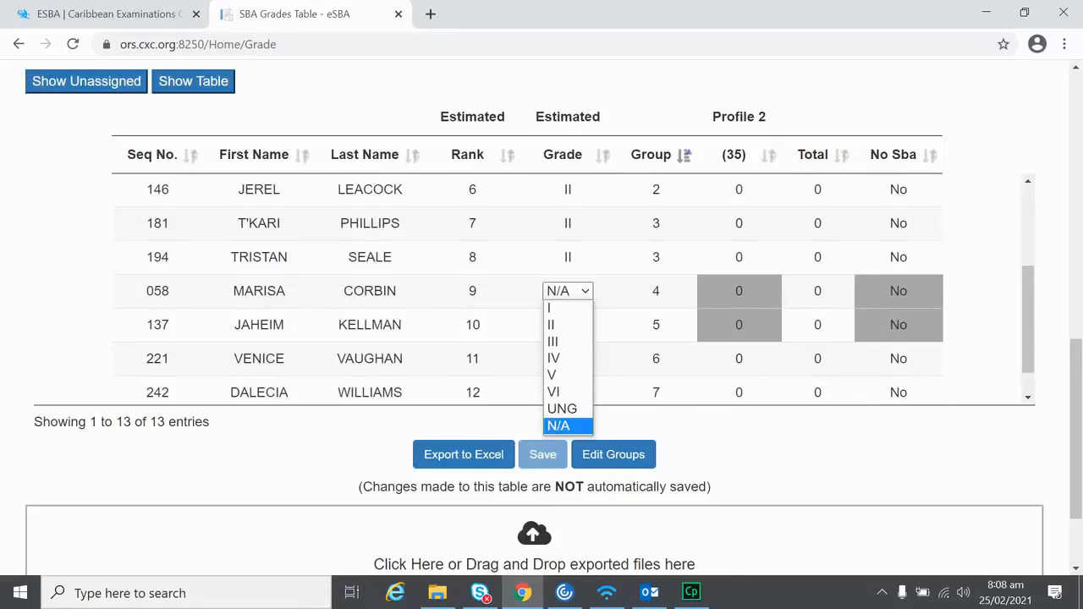
click(553, 341)
click(559, 325)
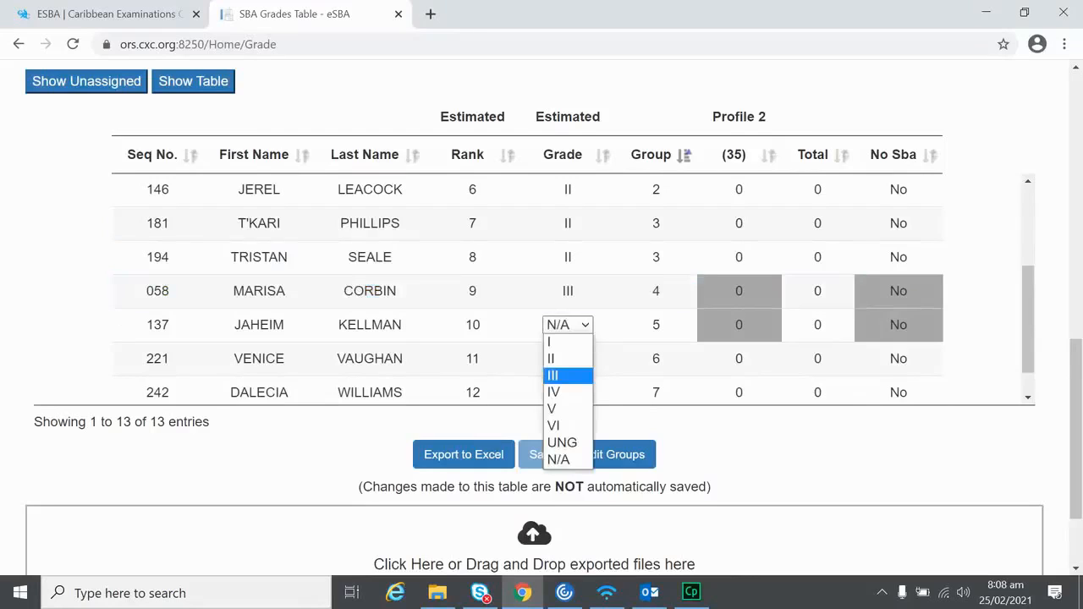
click(555, 392)
click(565, 359)
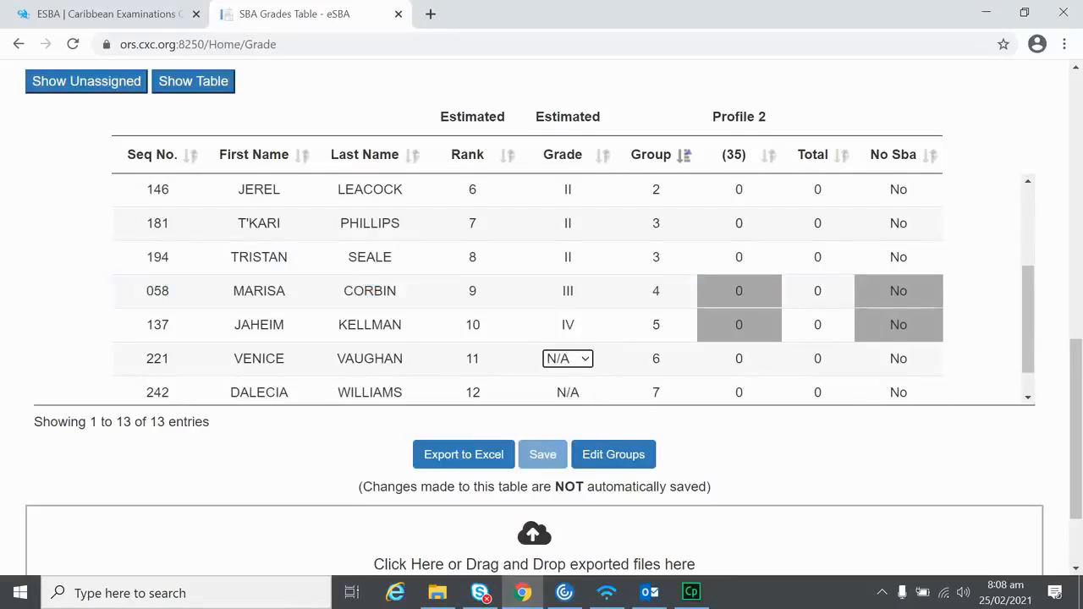
click(578, 360)
scroll(577, 362, down, 1)
click(578, 324)
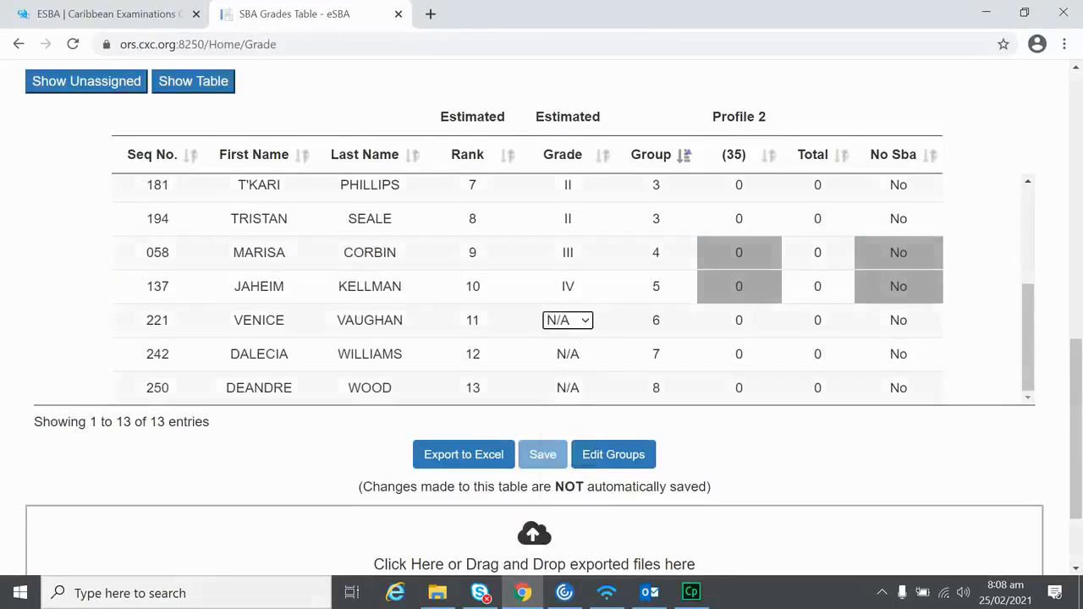
click(577, 322)
Step: Grade ranks 12 and 13 as UNG and mark both No SBA
click(562, 336)
double_click(568, 354)
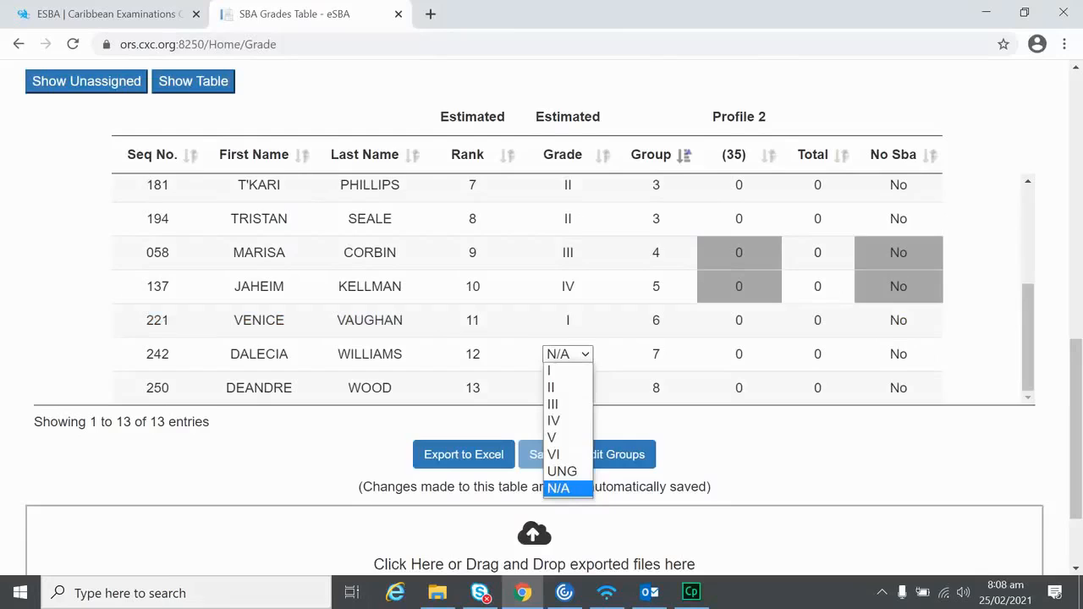
click(559, 404)
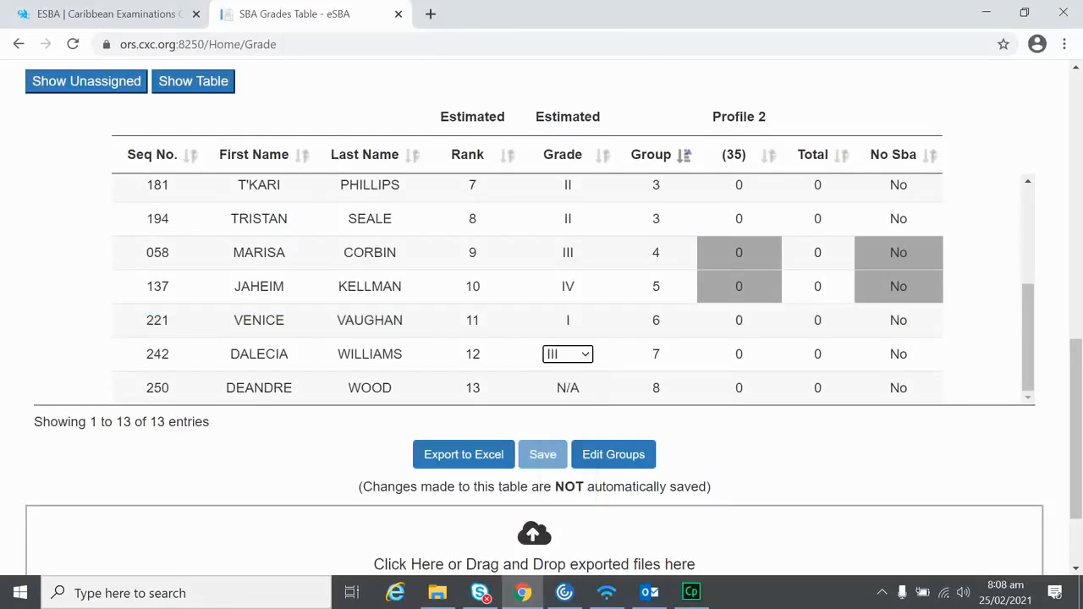
click(568, 388)
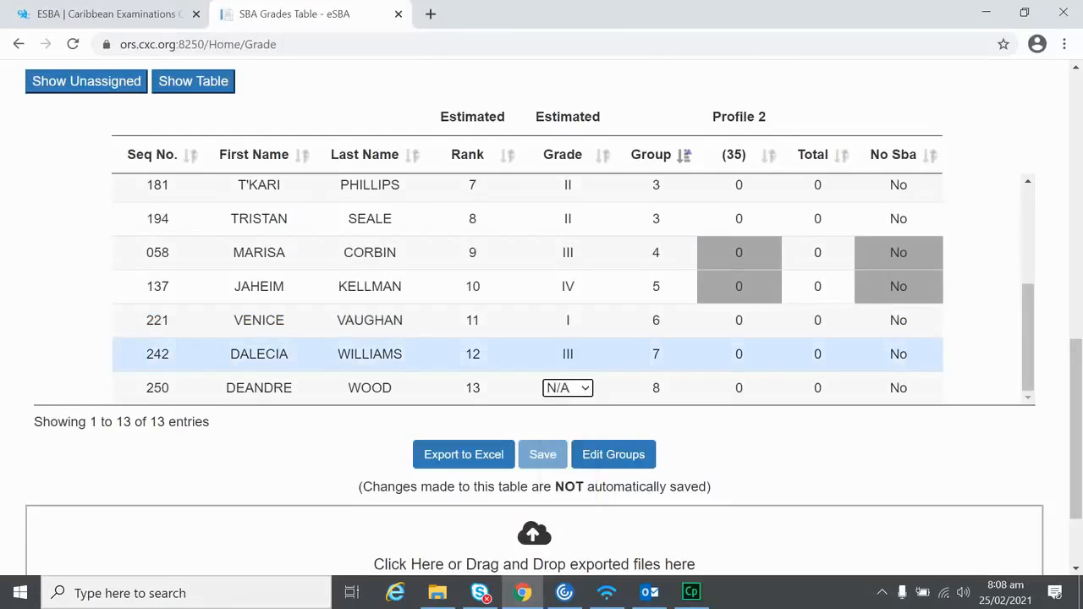
double_click(567, 355)
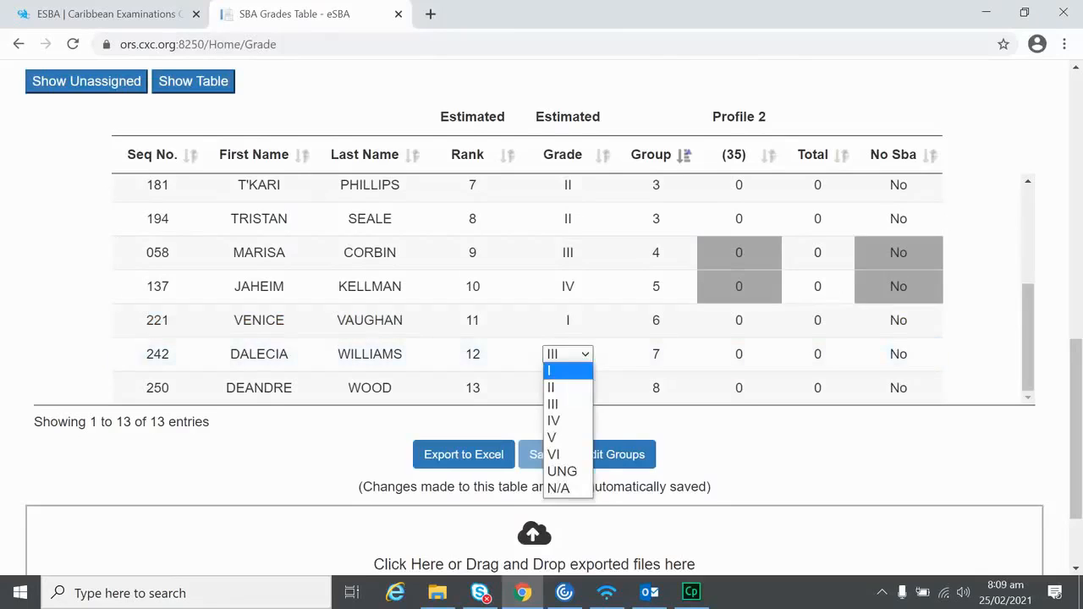
click(562, 471)
click(568, 388)
click(567, 388)
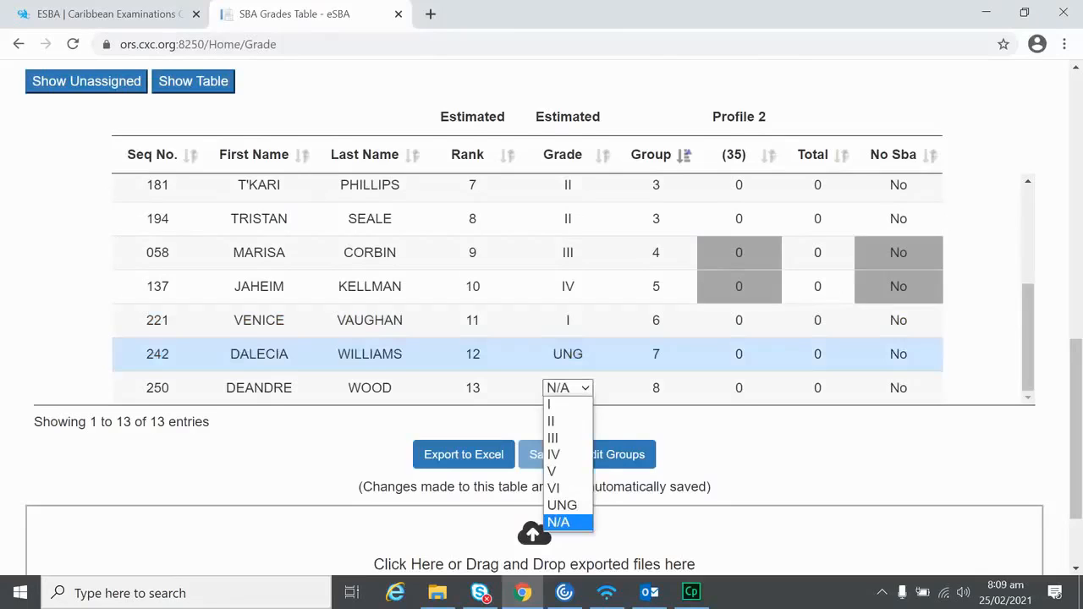
click(562, 505)
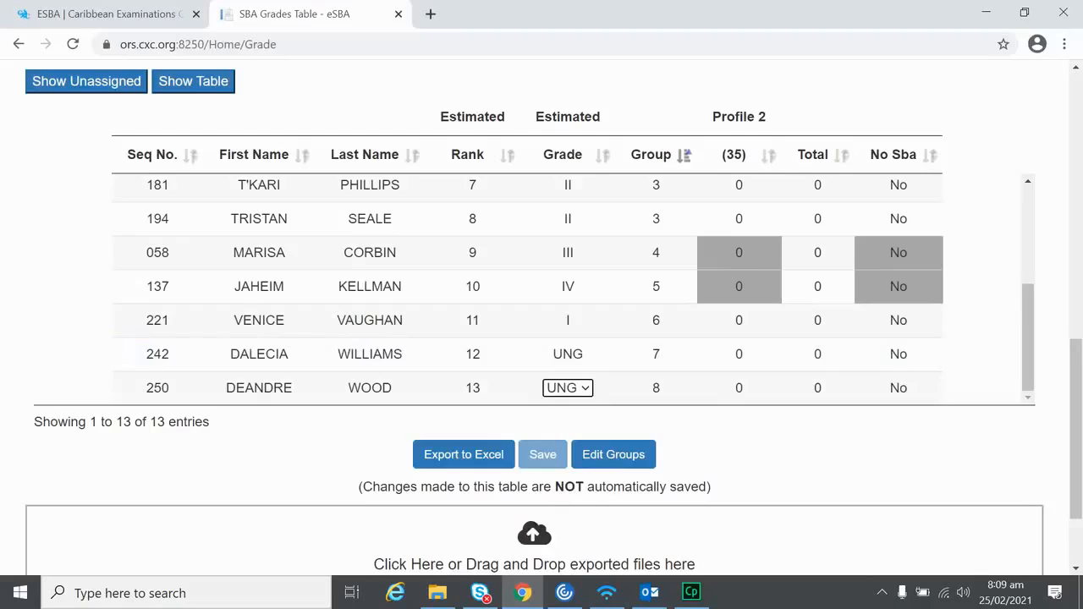
click(899, 354)
click(898, 389)
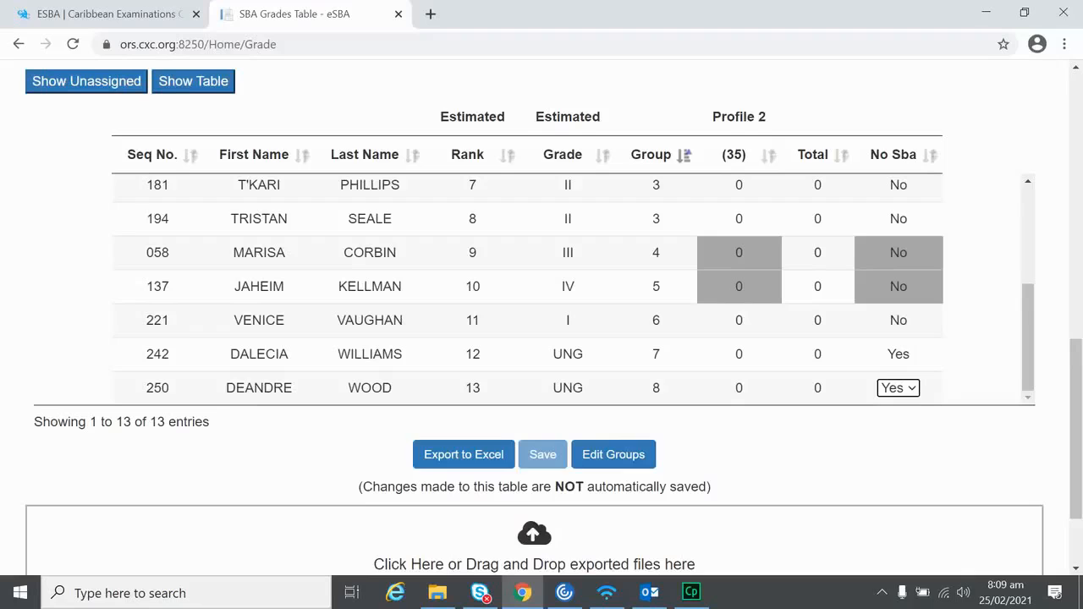
Step: Scroll back to the first row and select the first candidate's Profile 2 cell
scroll(665, 403, up, 1)
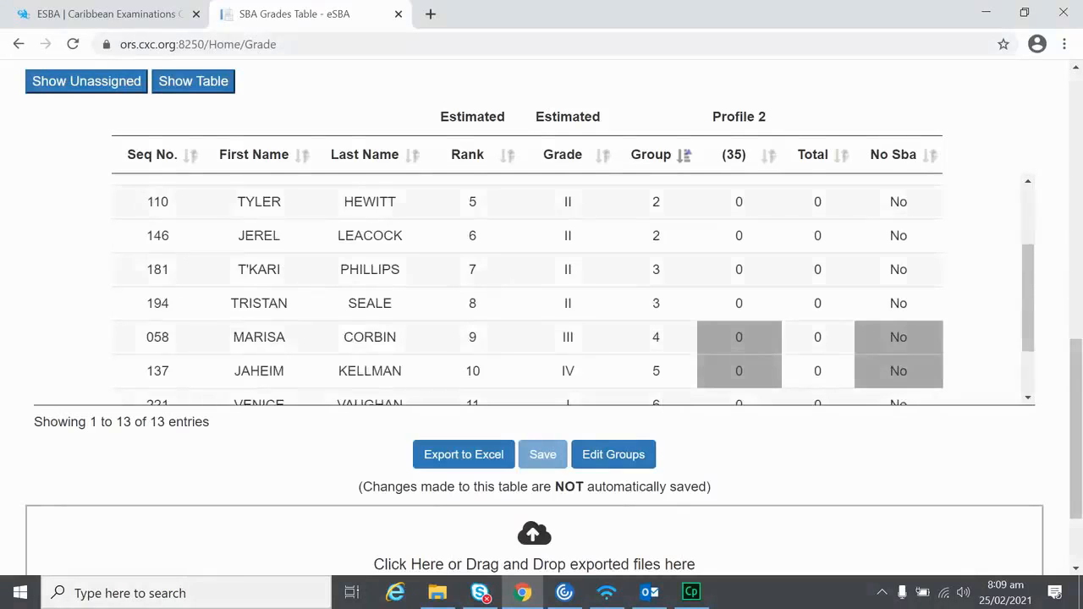
scroll(735, 314, up, 3)
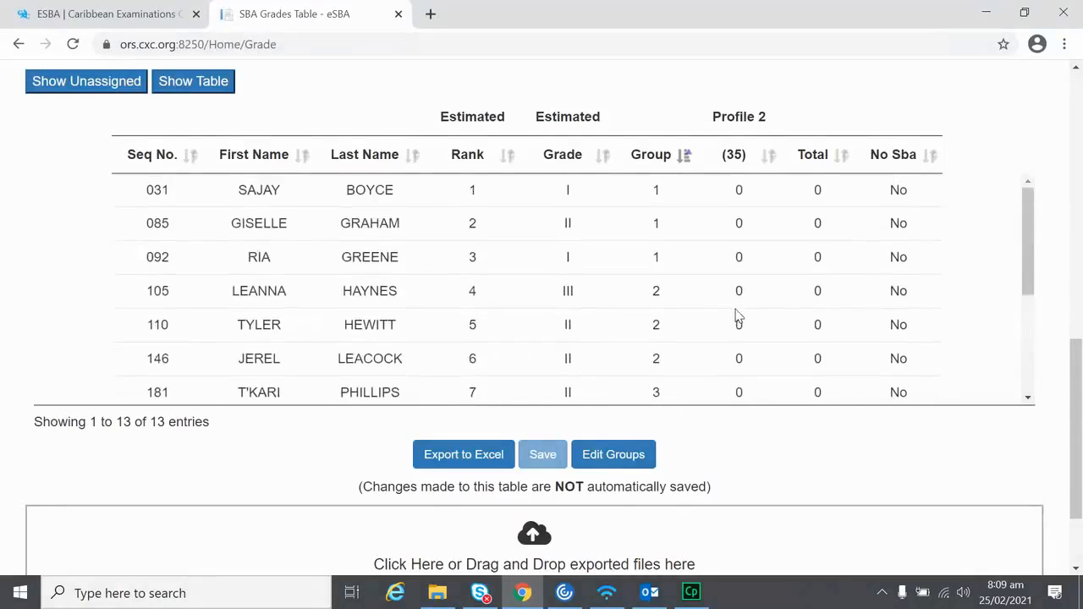
click(750, 274)
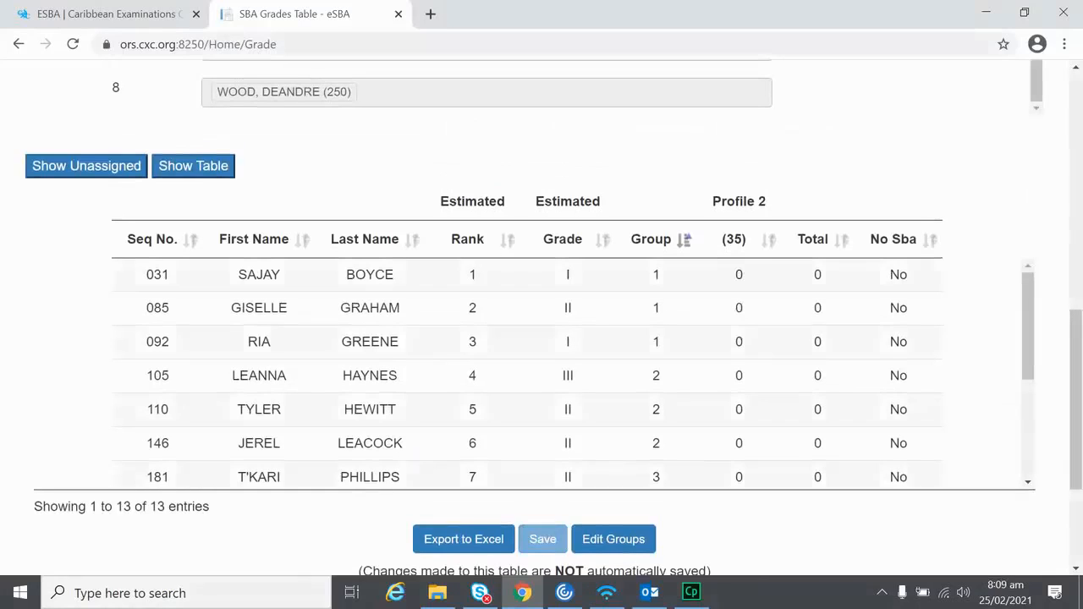
Step: Enter a Profile 2 score of 34 for group 1
key(BackSpace)
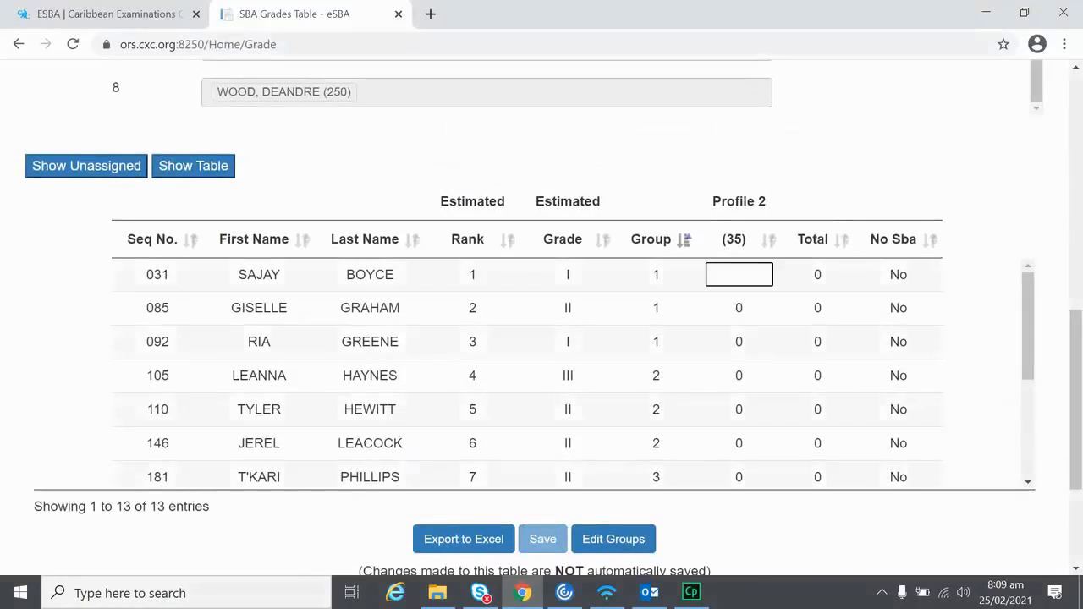
text(35)
key(BackSpace)
text(4)
key(Return)
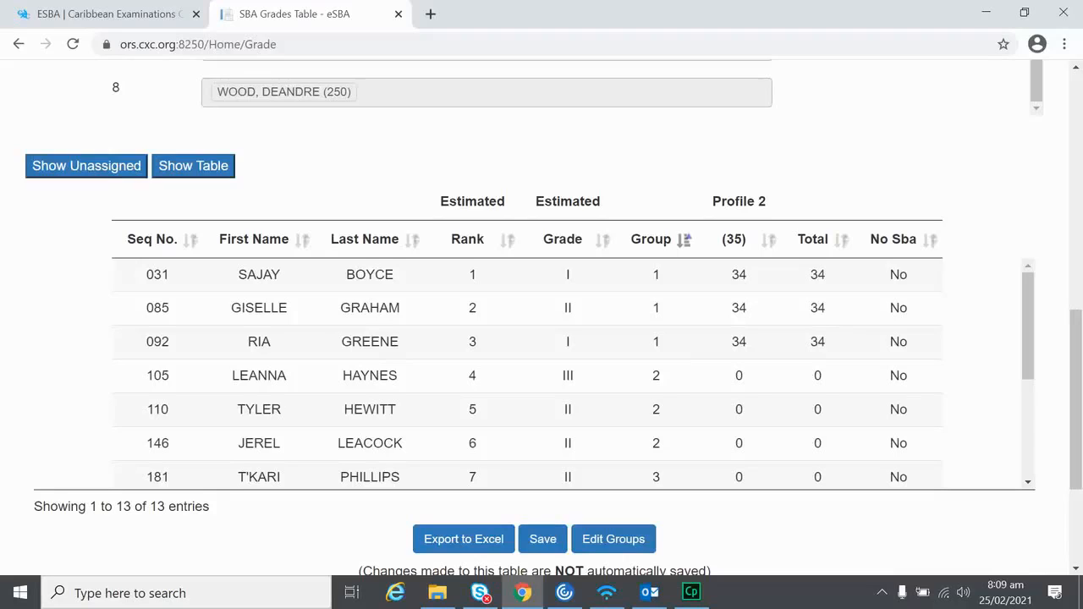
Step: Enter a Profile 2 score of 32 for groups 2 and 3
scroll(778, 321, down, 1)
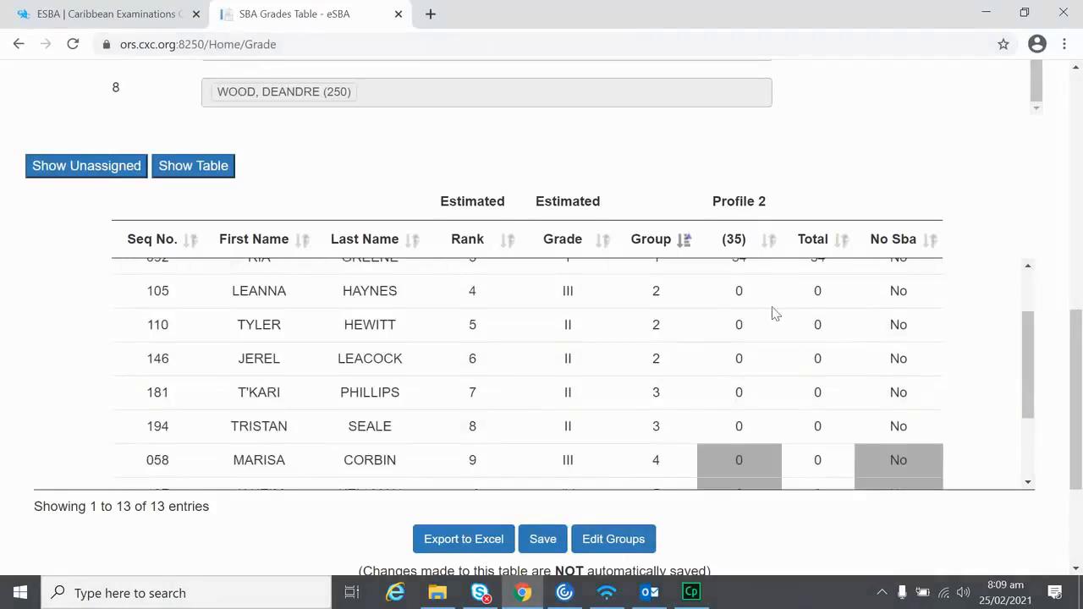
click(753, 292)
key(BackSpace)
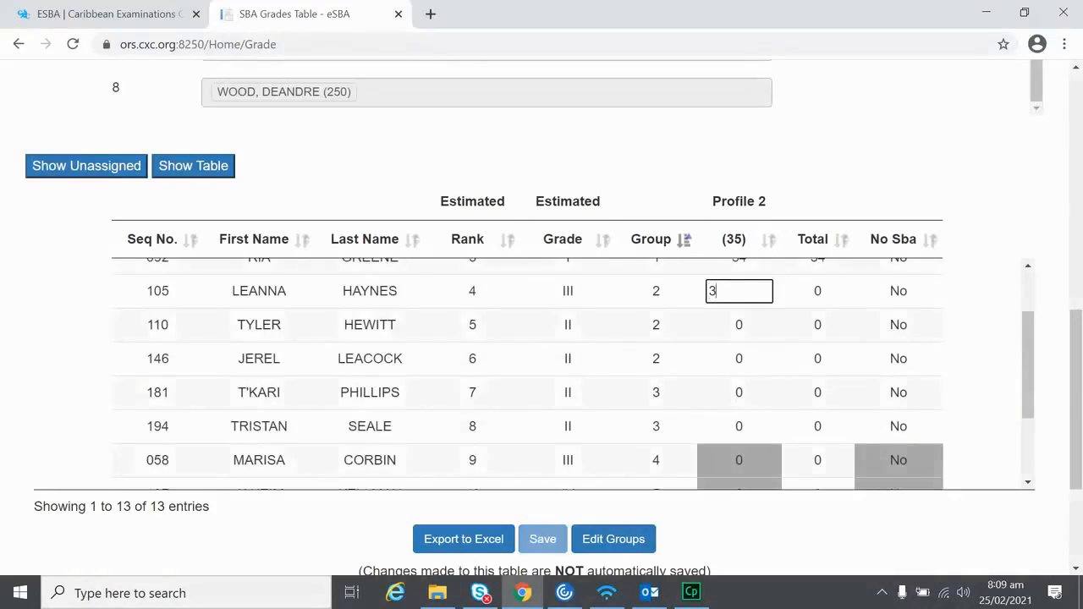
text(2)
key(Return)
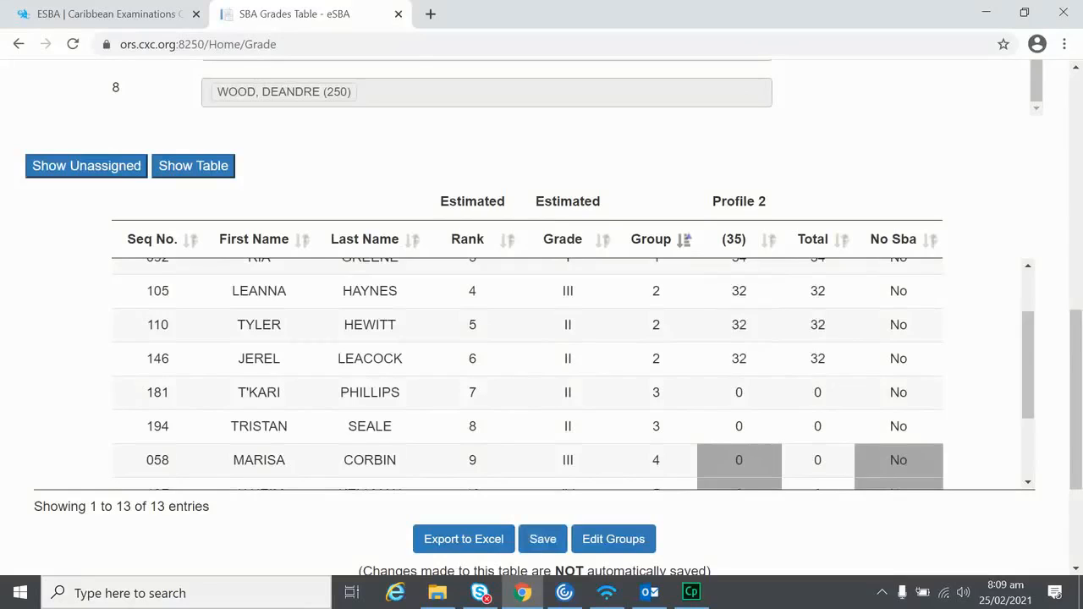
scroll(762, 395, down, 1)
click(750, 317)
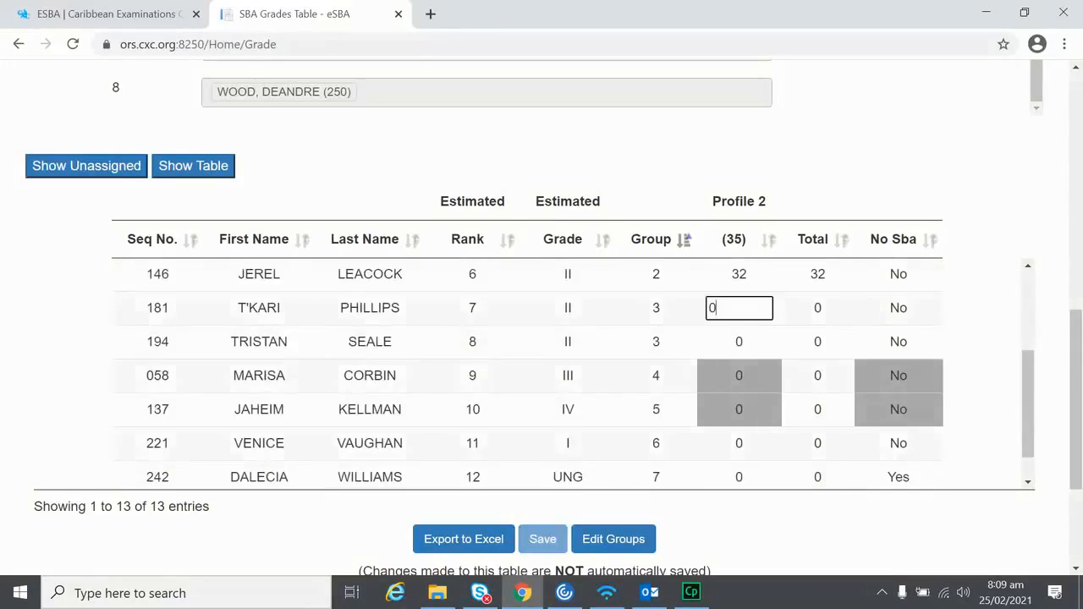
key(BackSpace)
text(32)
key(Return)
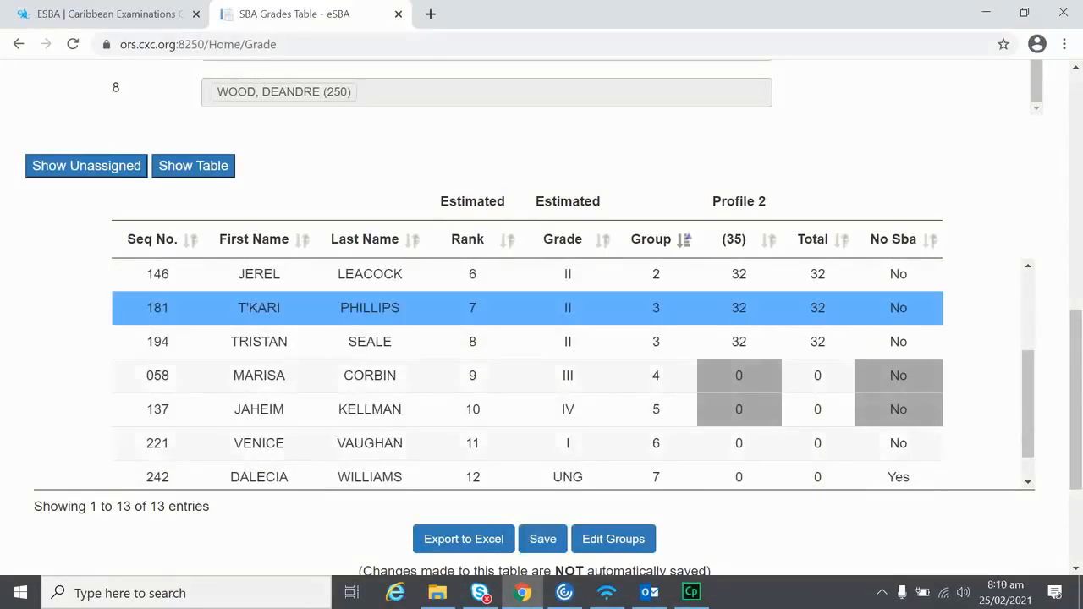
Step: Enter a Profile 2 score of 35 for the group 6 candidate
scroll(787, 423, down, 1)
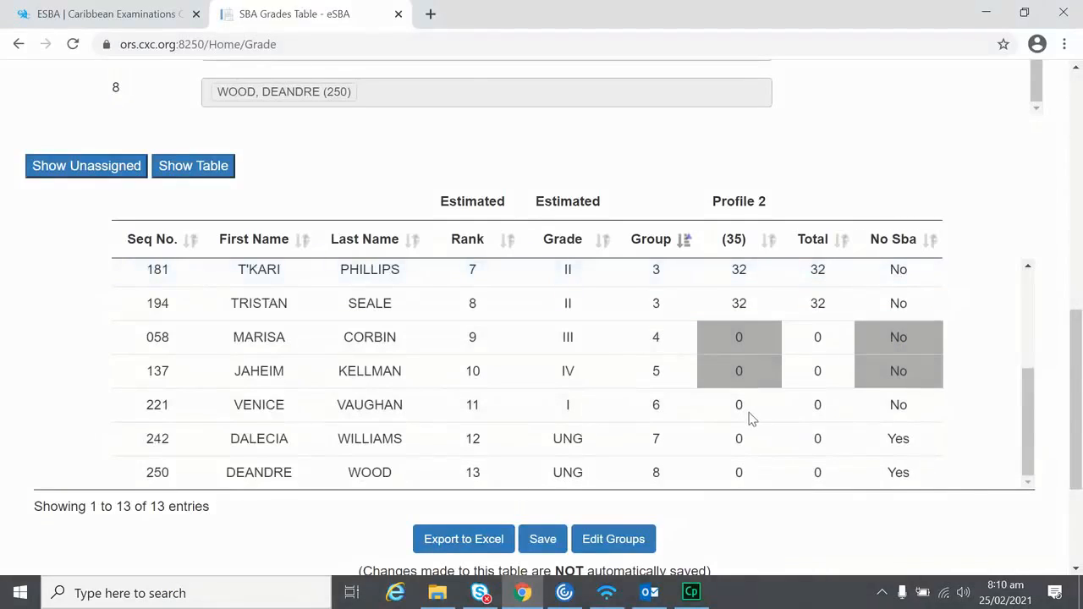
click(751, 416)
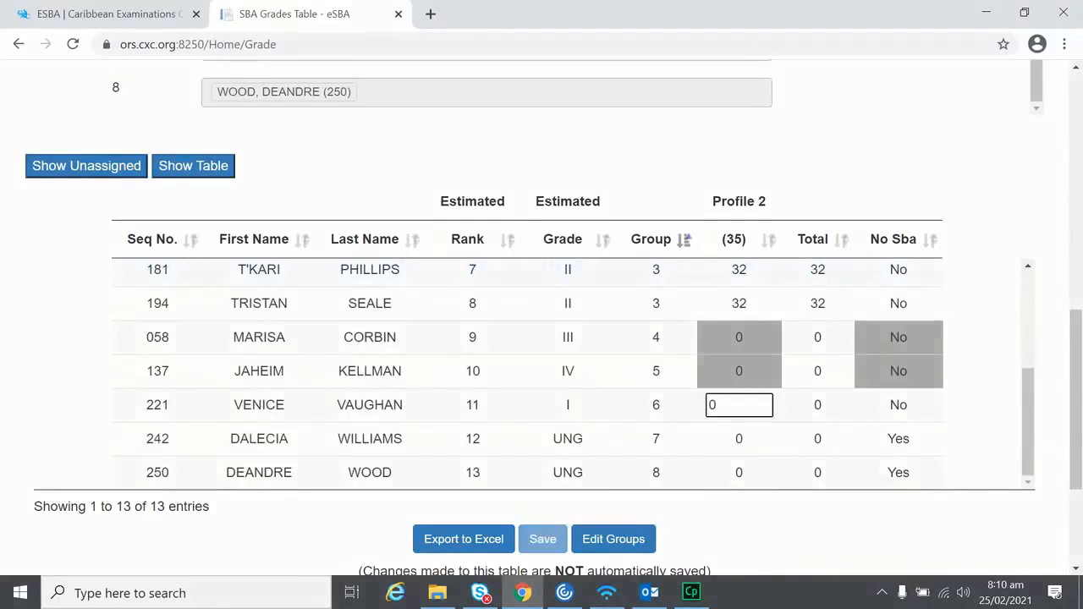
key(BackSpace)
text(35)
key(Return)
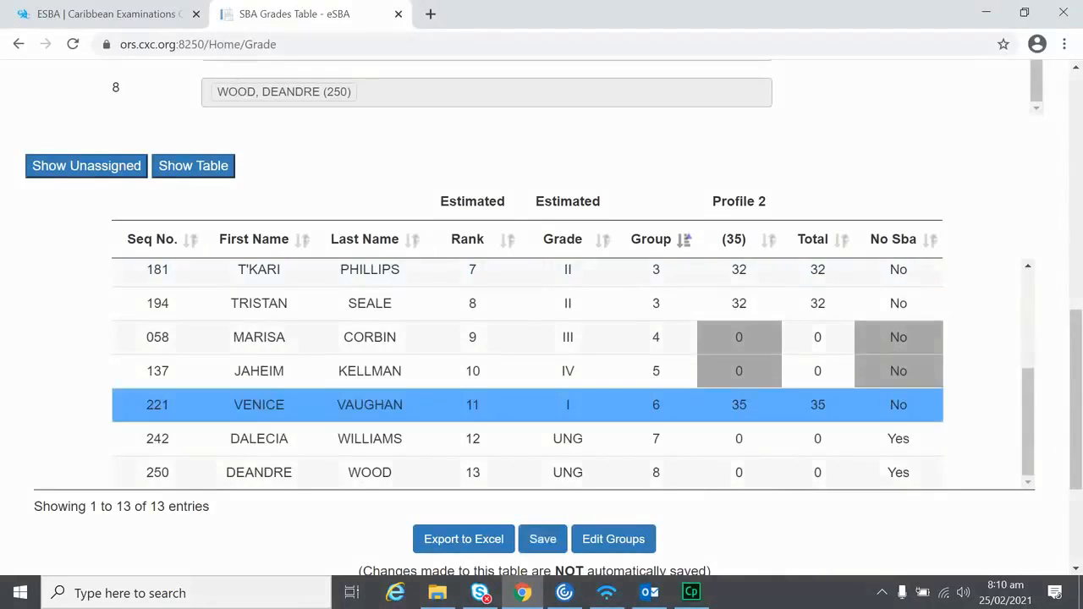
scroll(768, 401, down, 1)
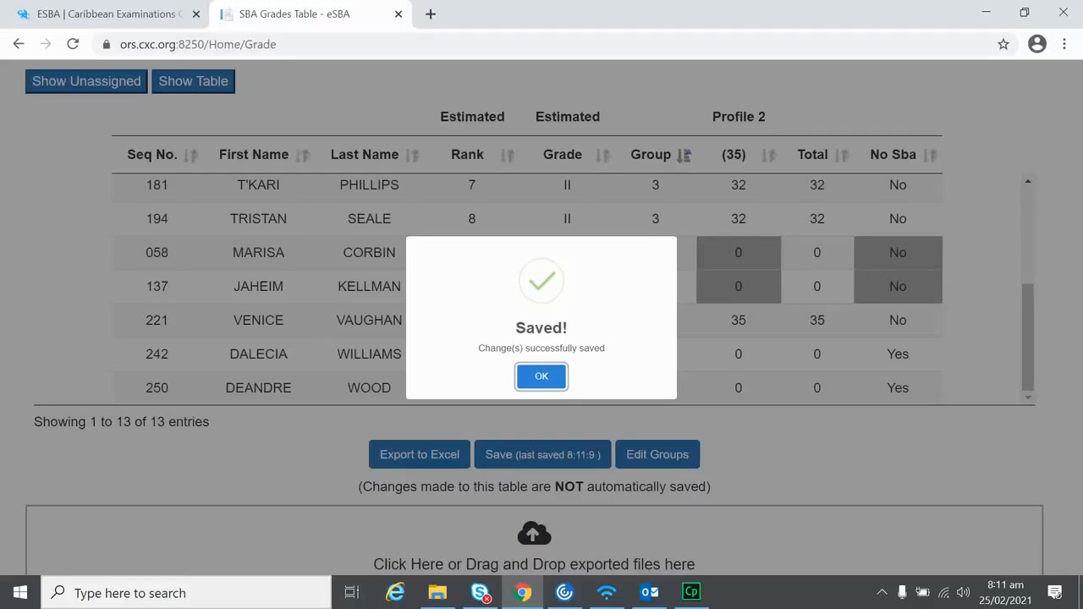
Step: Close the Saved! confirmation for the grades table
key(Return)
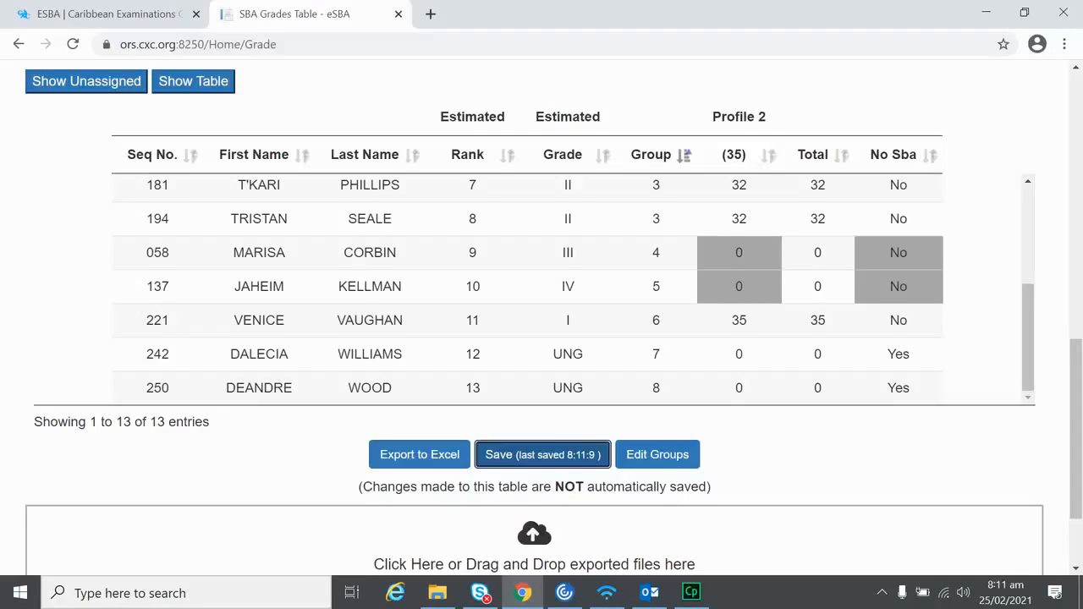
Step: Export the grades table and open the 030002_01210090 GradeSheet workbook from Downloads in Excel
click(419, 456)
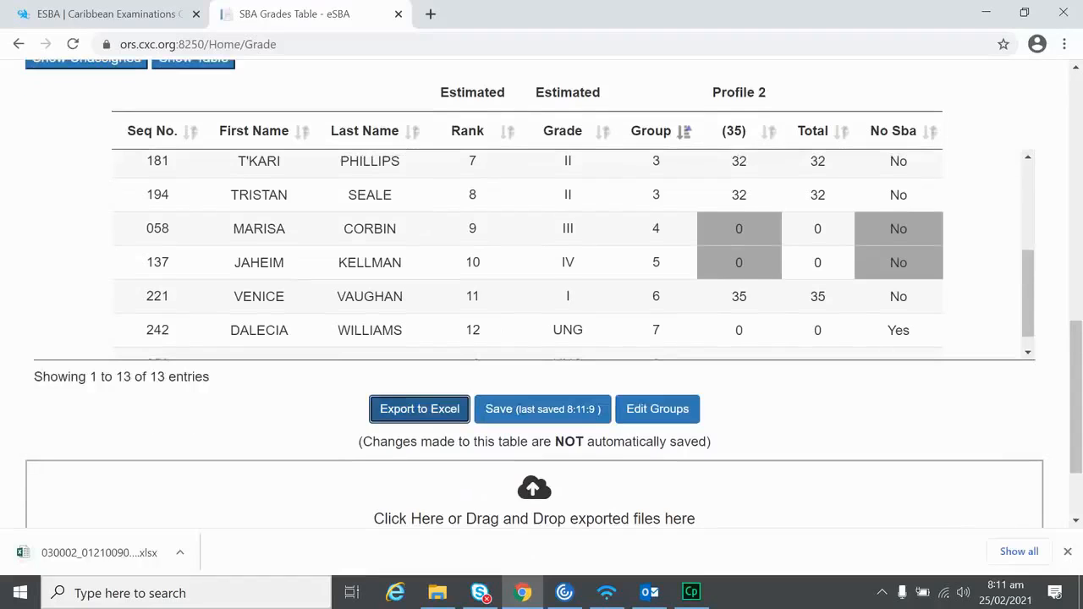
click(180, 553)
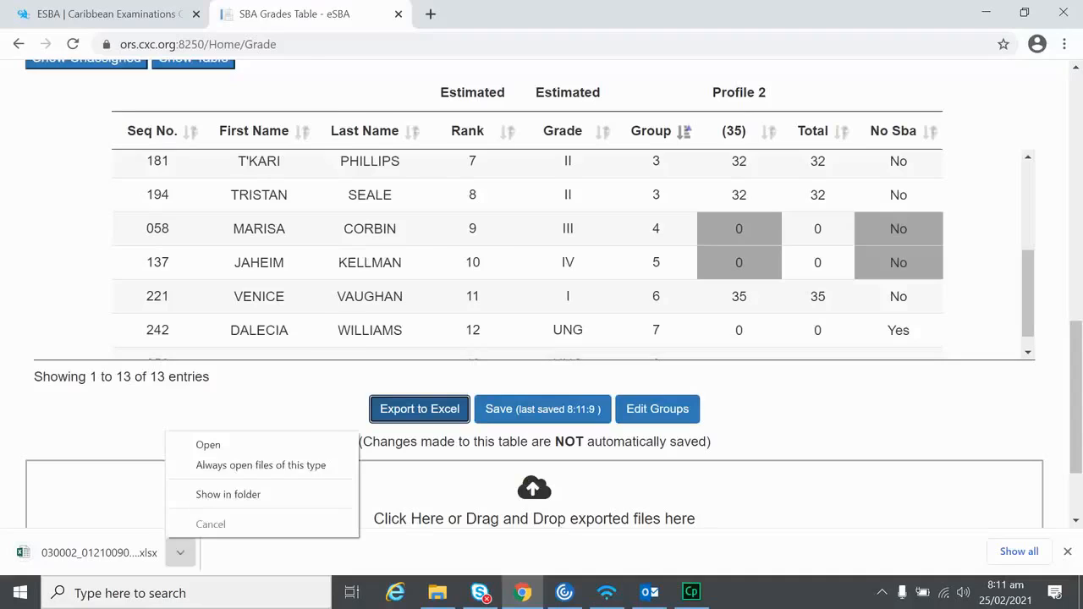
click(228, 494)
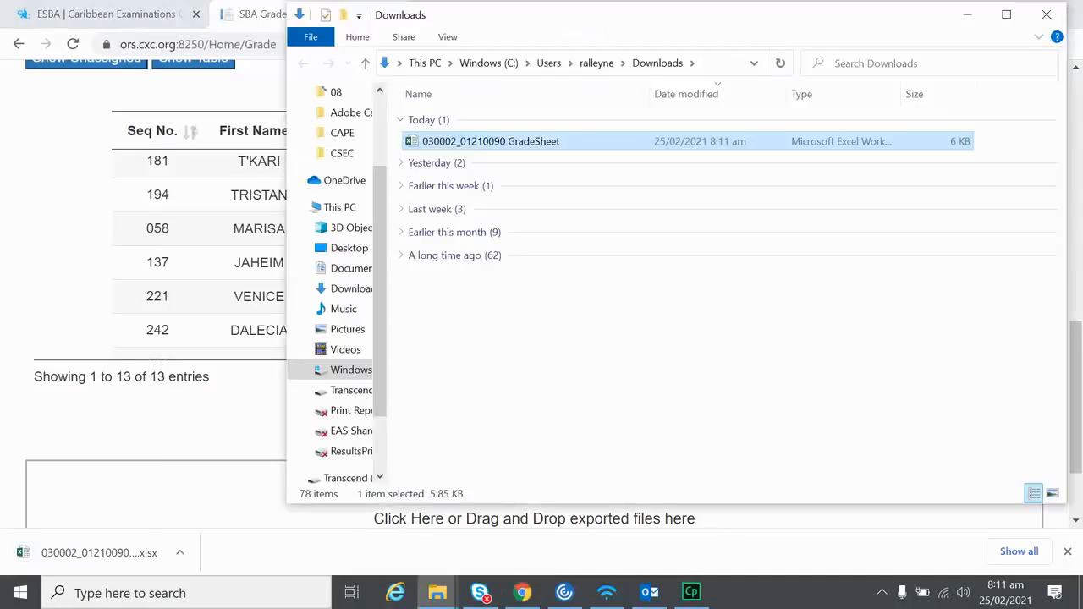
double_click(491, 141)
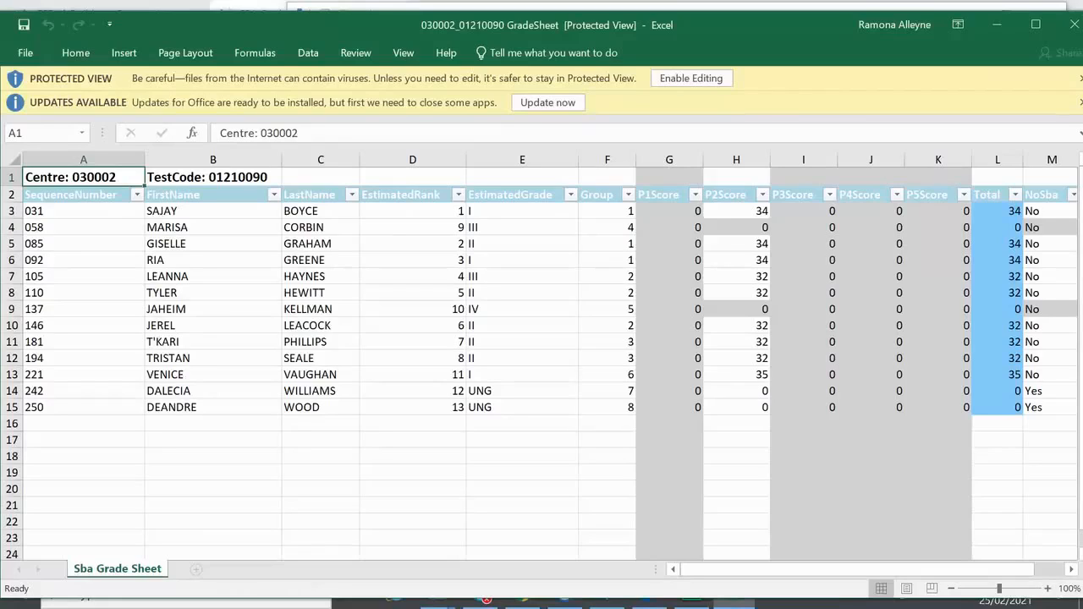
Step: Enable editing of the workbook and change cell E14's grade to IV
click(692, 79)
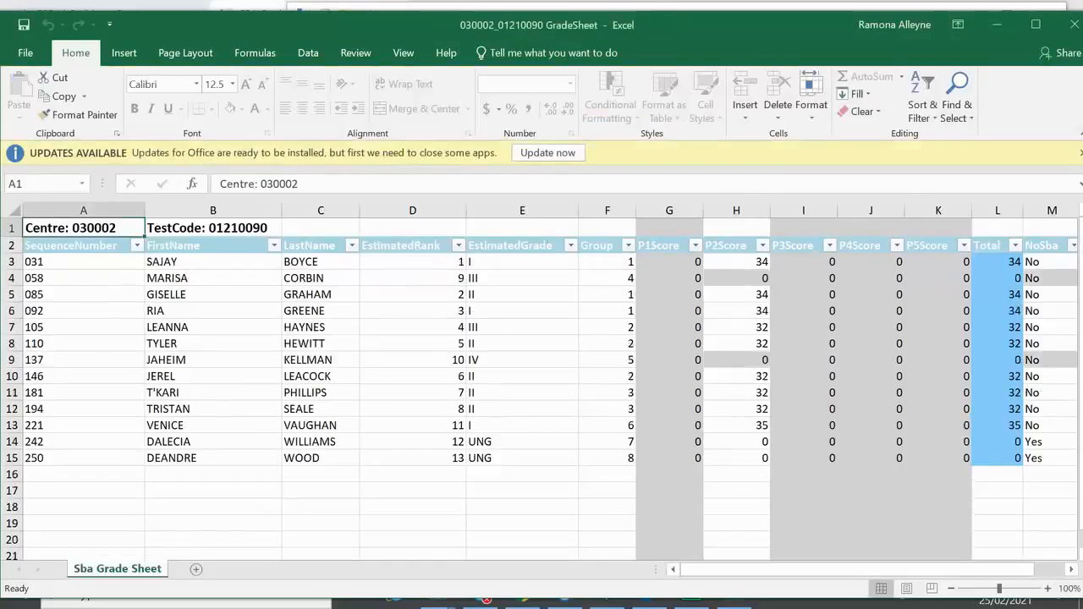
click(522, 442)
click(586, 441)
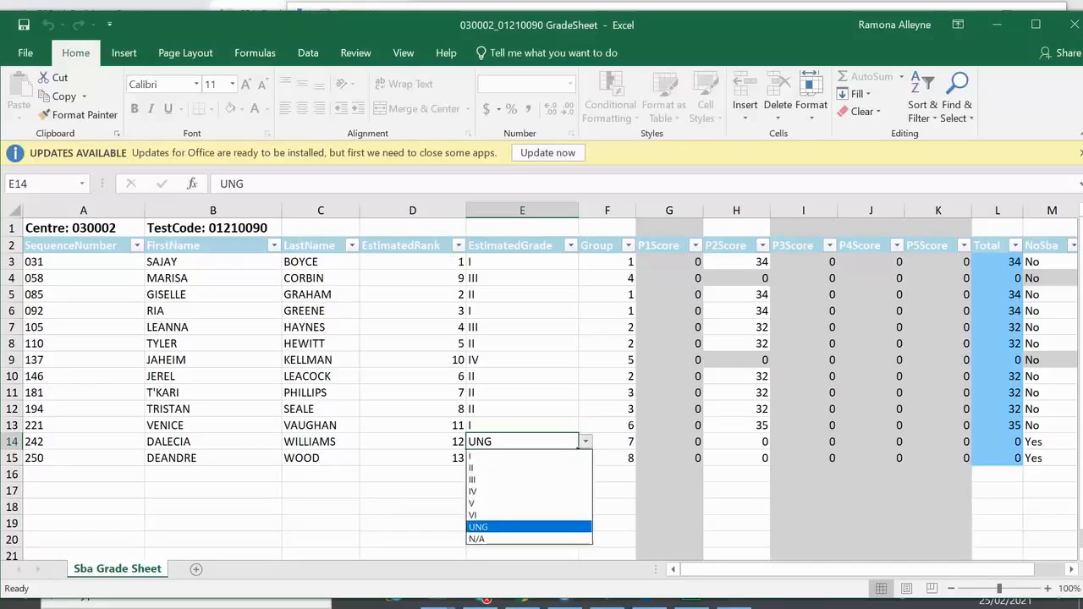
click(474, 492)
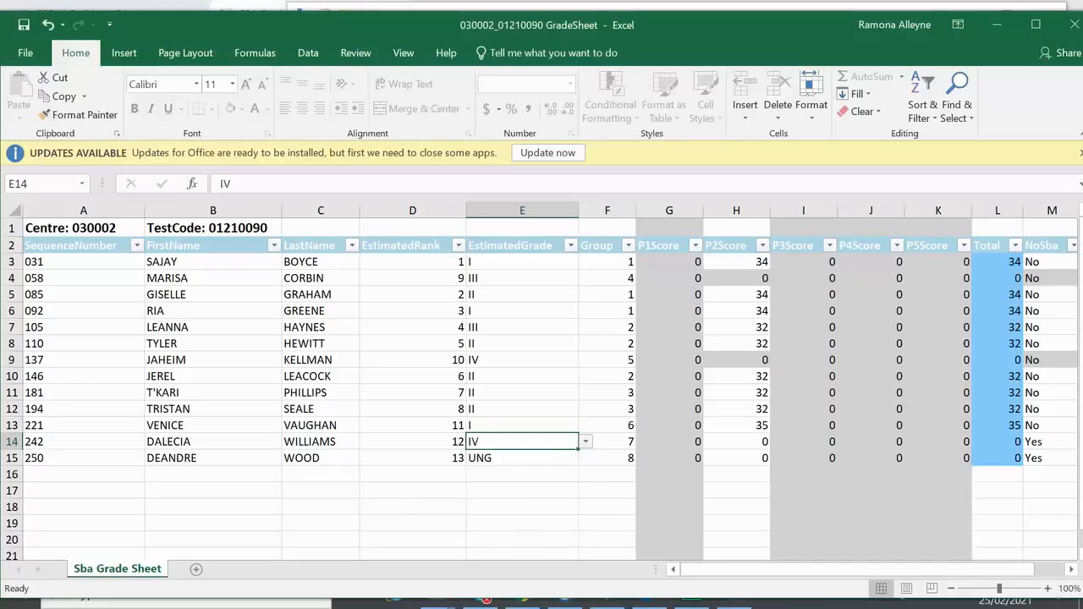
Step: Set the NoSba cell M14 to No
click(1048, 442)
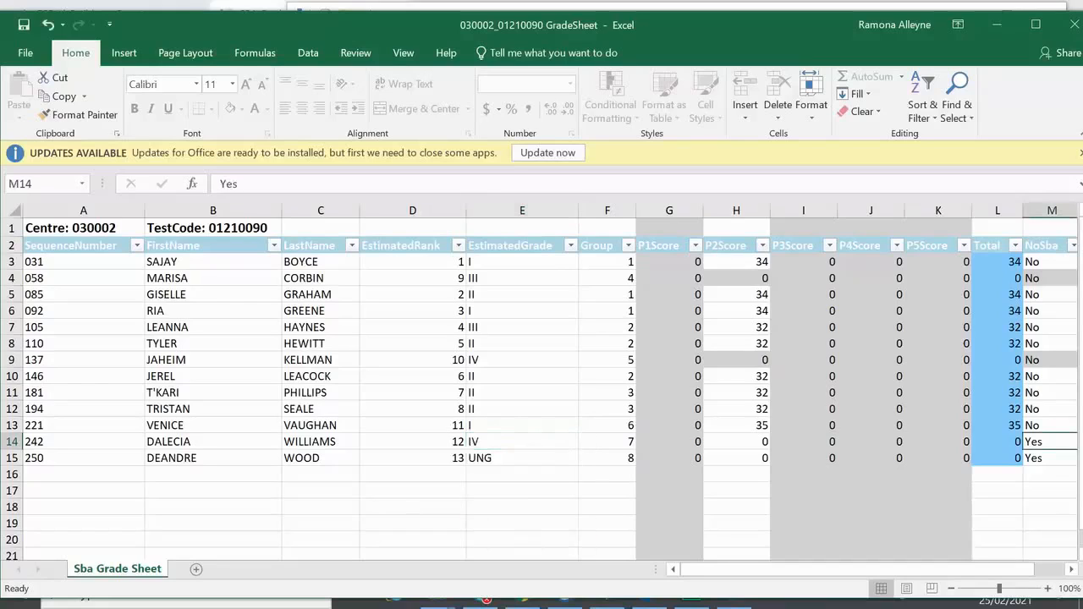
drag(1014, 570, 1044, 569)
click(968, 442)
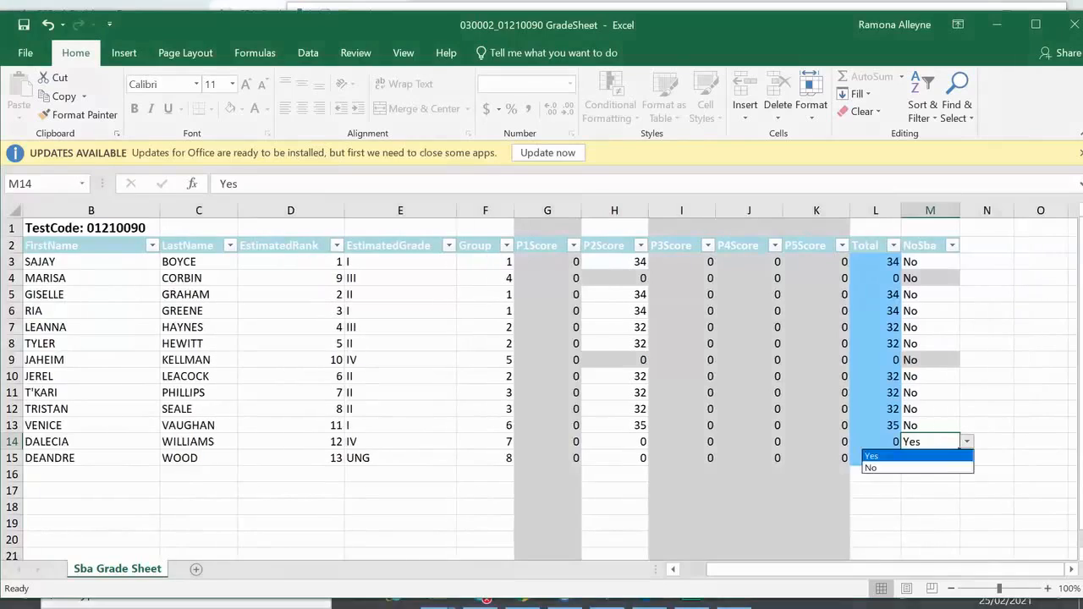
click(918, 468)
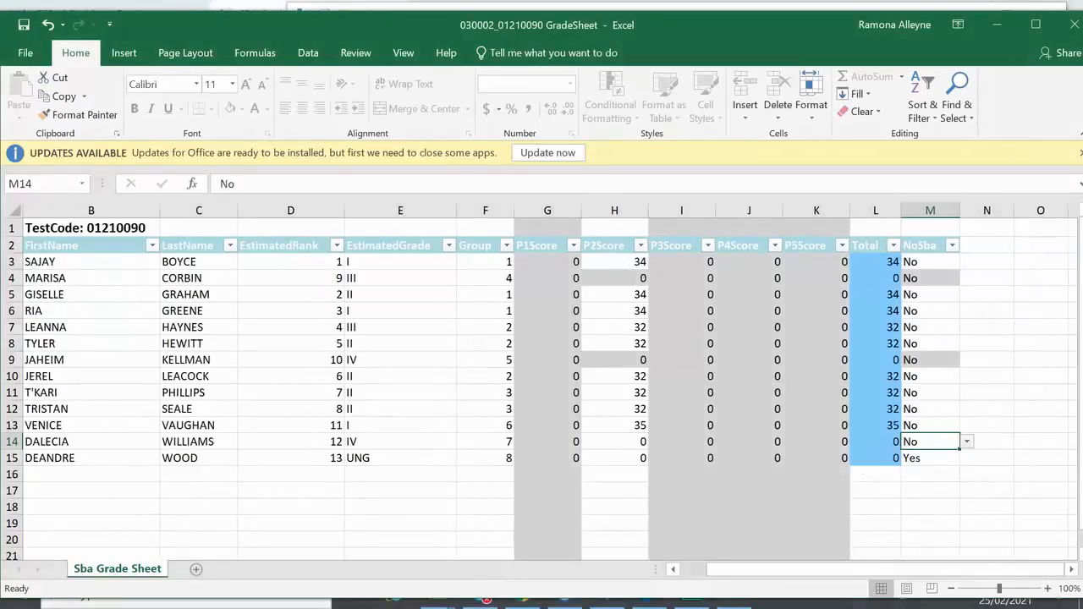
Step: Enter 16 as the P2Score in cell H14
click(615, 442)
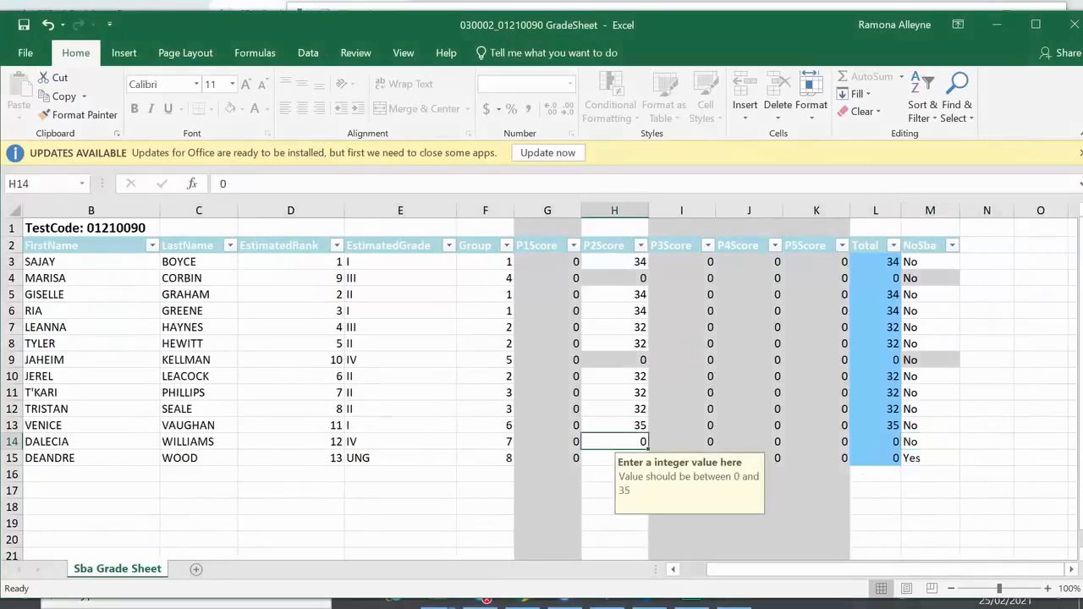
double_click(616, 442)
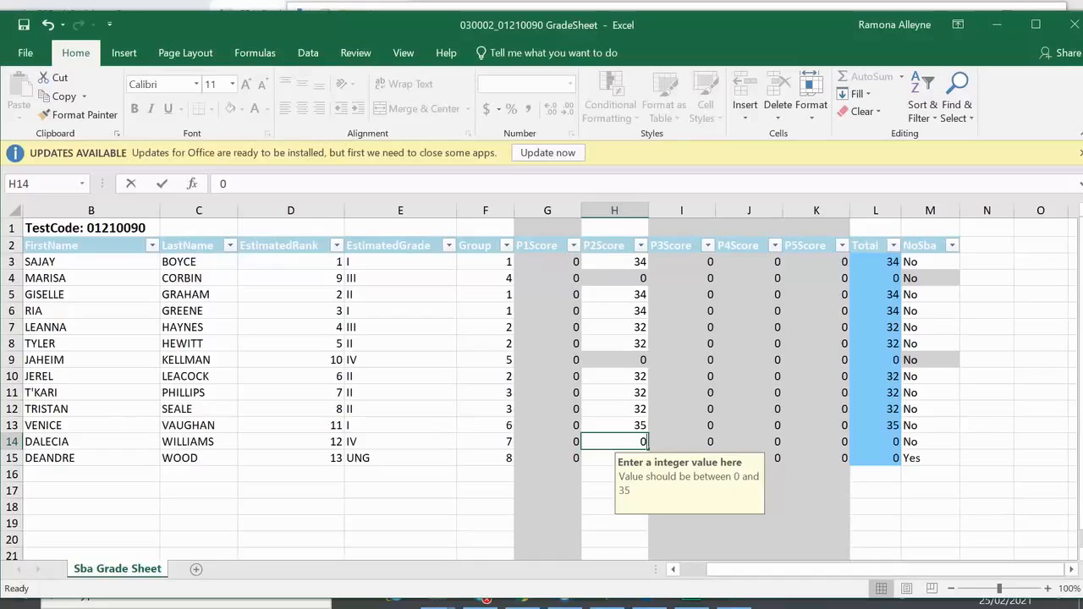
text(16)
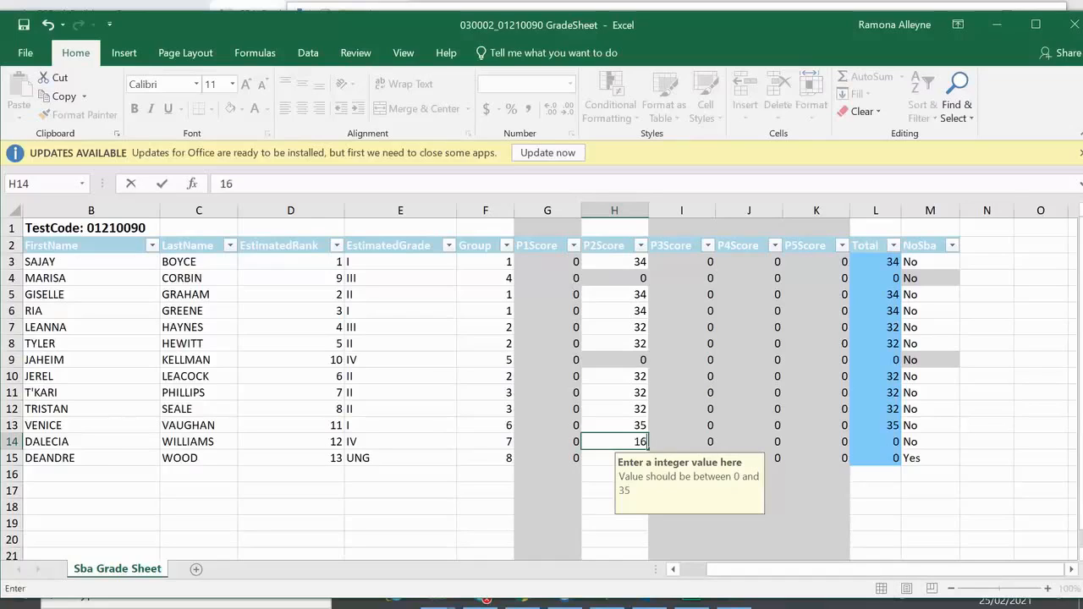
click(987, 442)
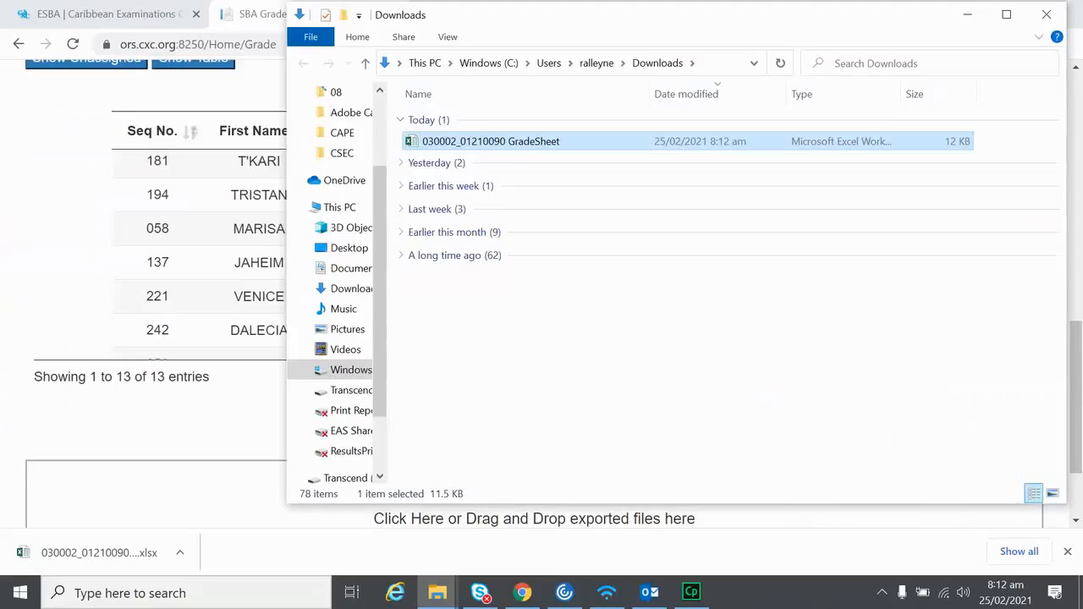
Step: Drop the GradeSheet file into the upload area and upload it
drag(491, 141, 228, 481)
scroll(280, 428, down, 2)
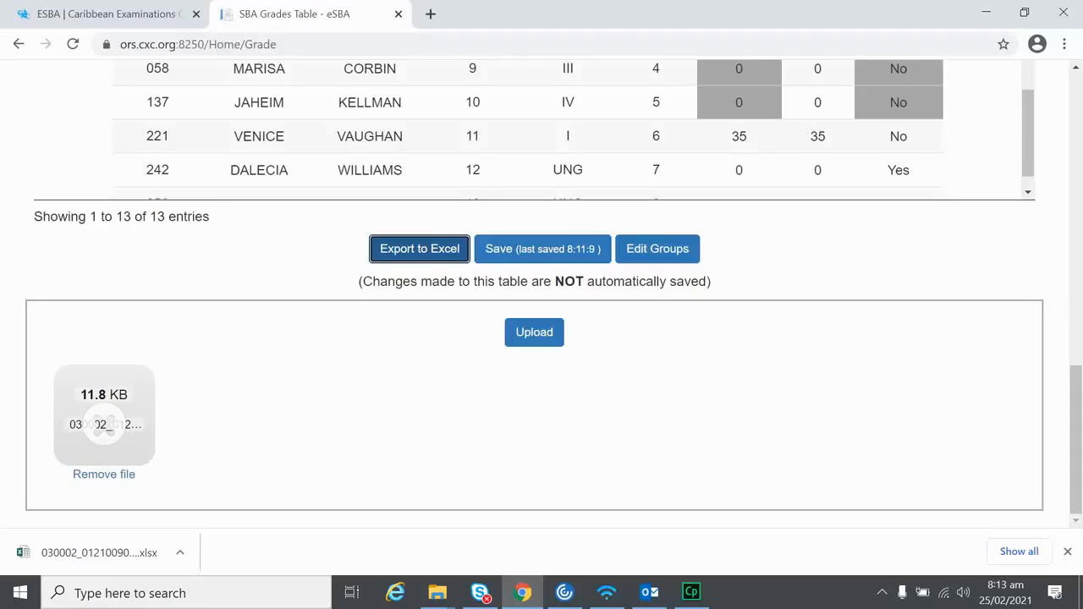
click(534, 333)
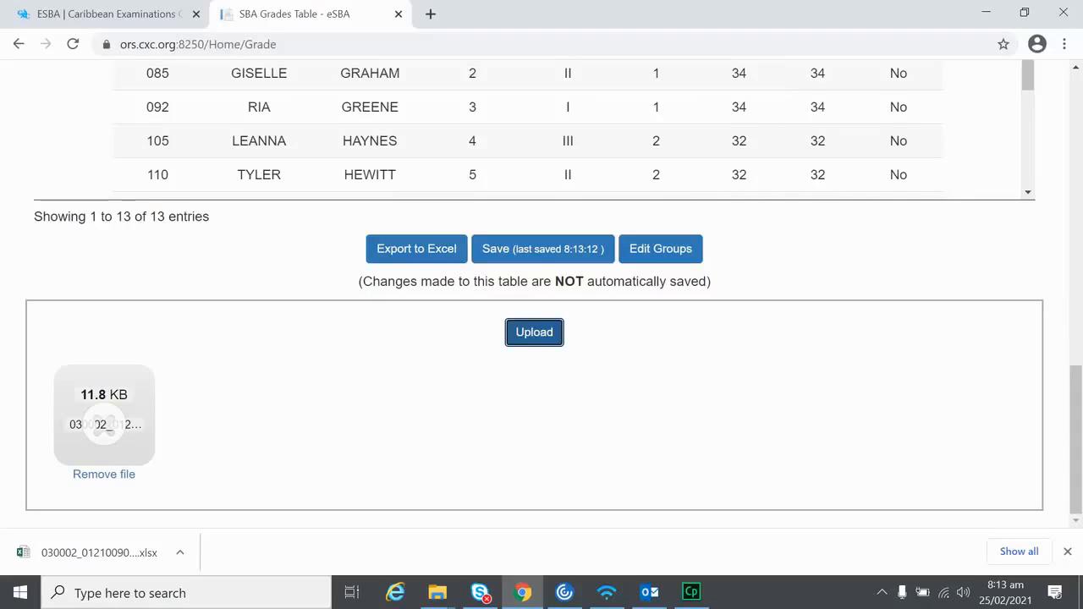
Step: Scroll through the grades table to check rank 12 shows grade IV scoring 16
scroll(440, 135, down, 2)
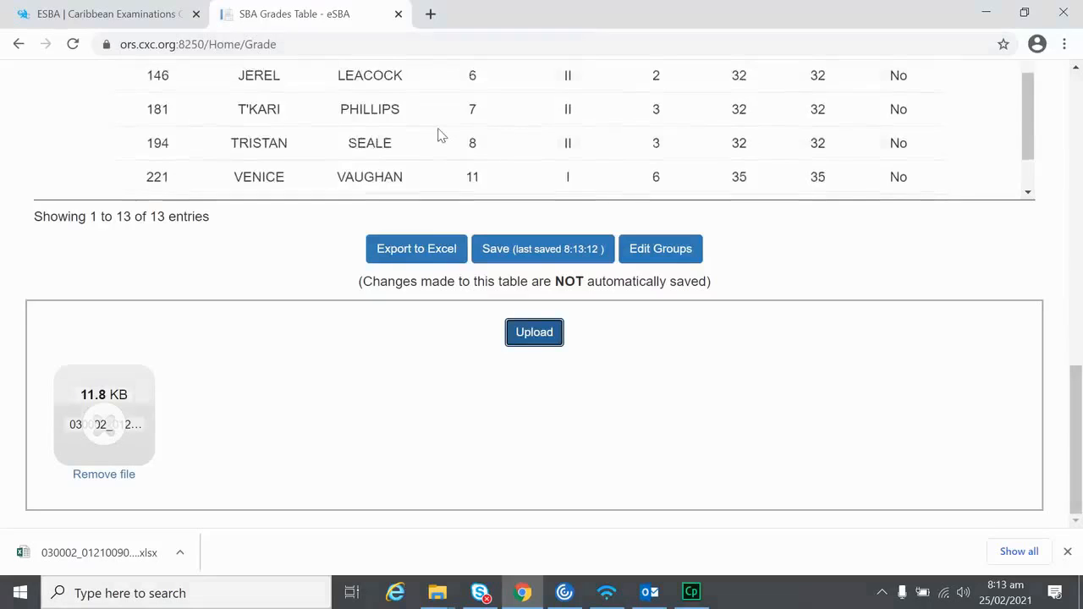
scroll(439, 134, down, 1)
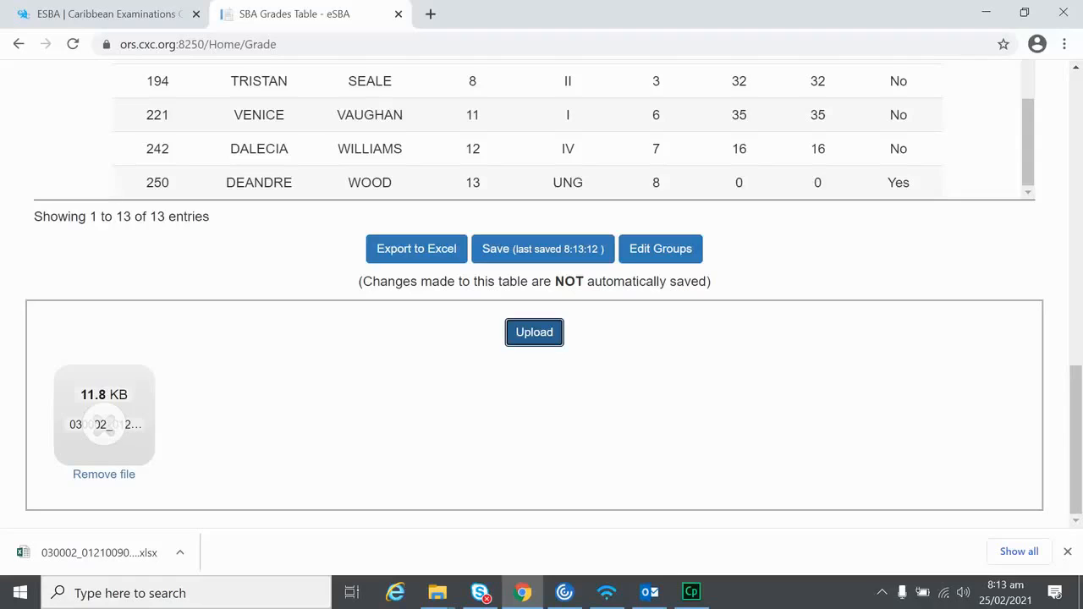
scroll(621, 412, up, 3)
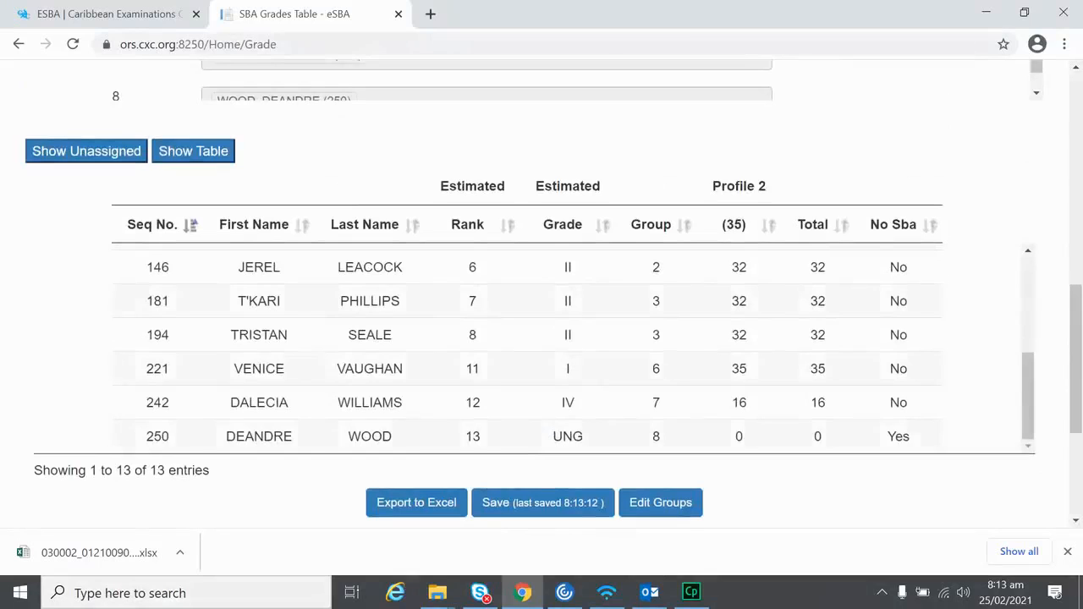
scroll(537, 230, up, 3)
scroll(788, 194, up, 8)
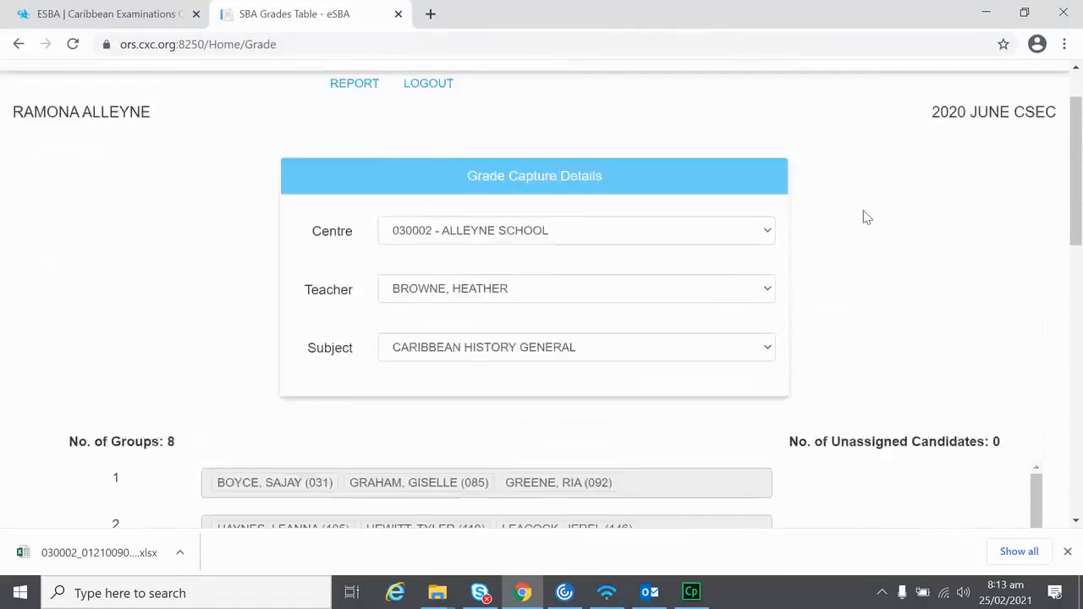
Step: Scroll to the top and go to the Online Registration home page via HOME
scroll(867, 218, up, 1)
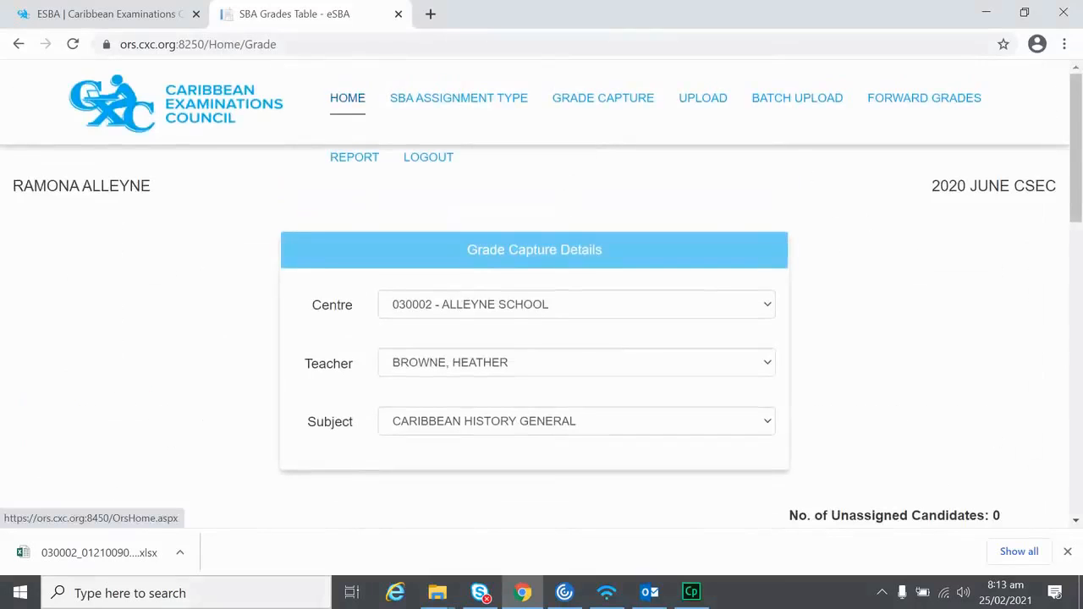
click(347, 99)
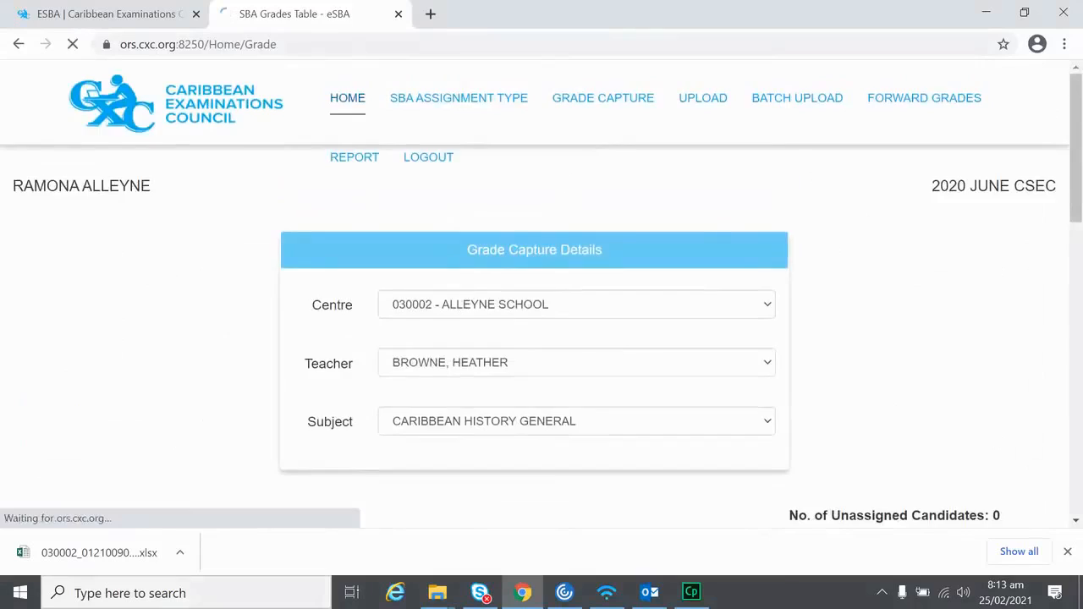
mouse_move(677, 254)
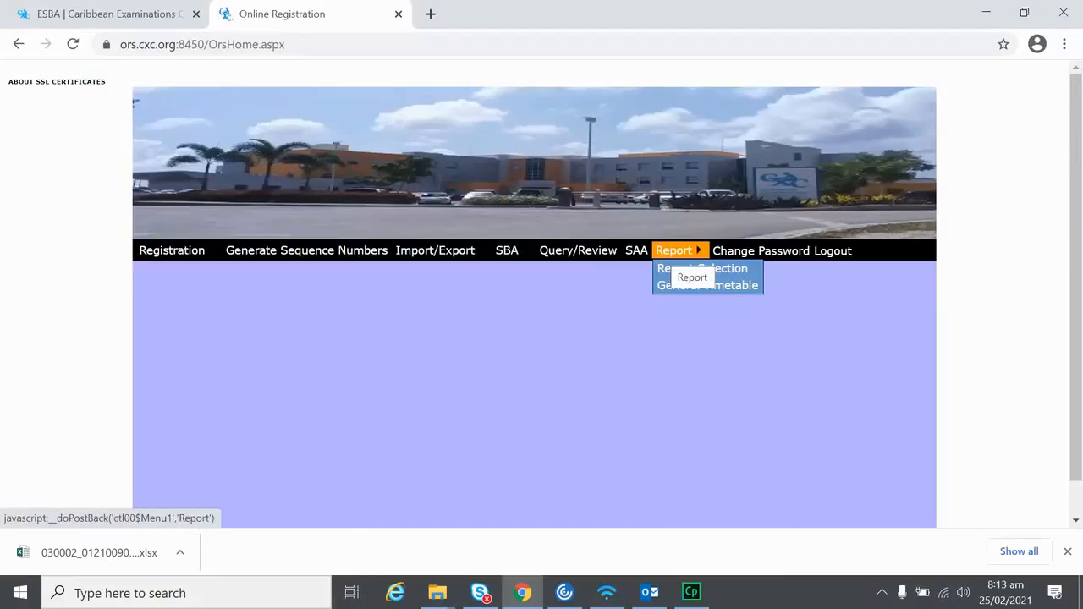
Step: Choose the SBA- Candidates to Upload report on the Report Selection screen
click(685, 268)
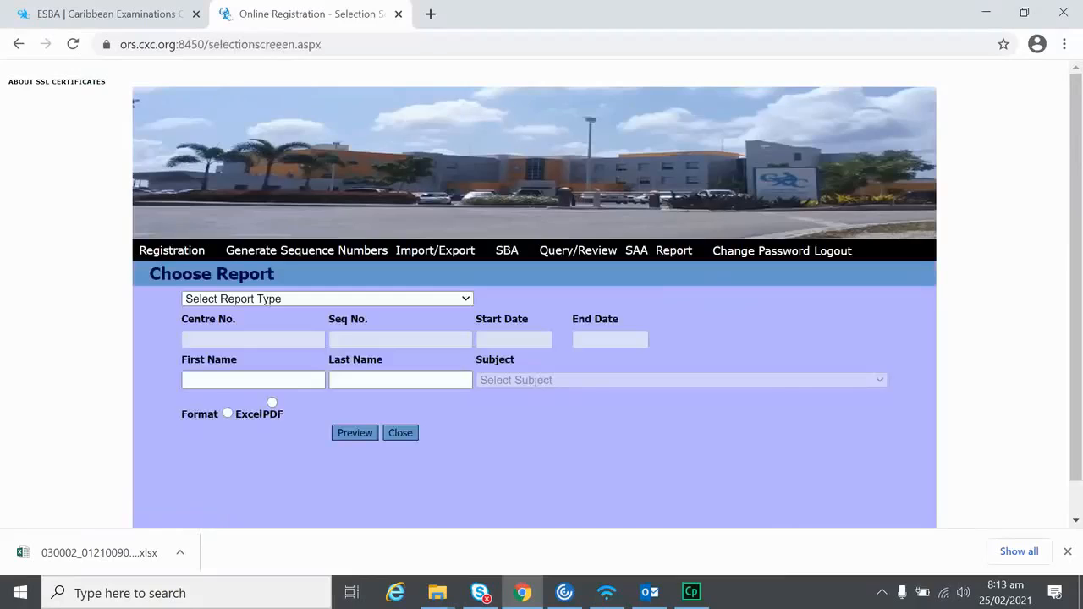
click(412, 299)
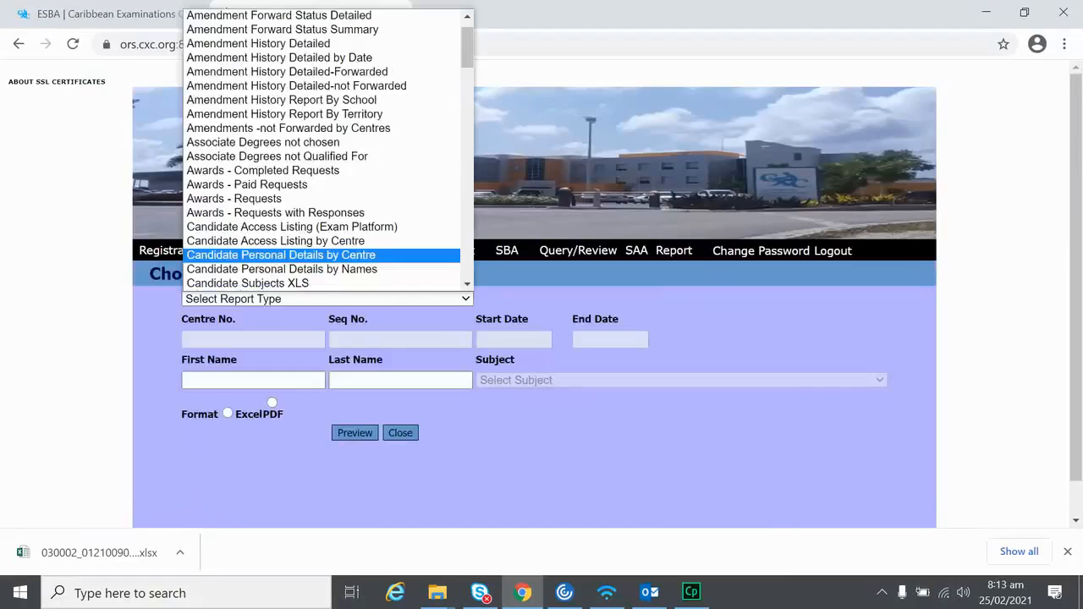
scroll(415, 258, down, 15)
scroll(414, 259, up, 3)
scroll(414, 258, up, 1)
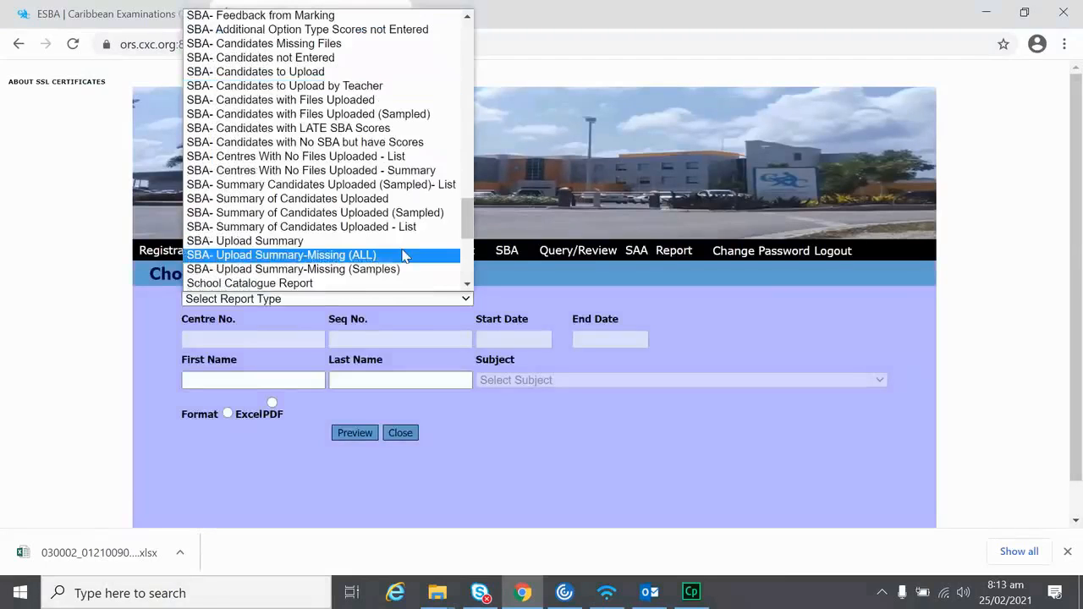
click(270, 72)
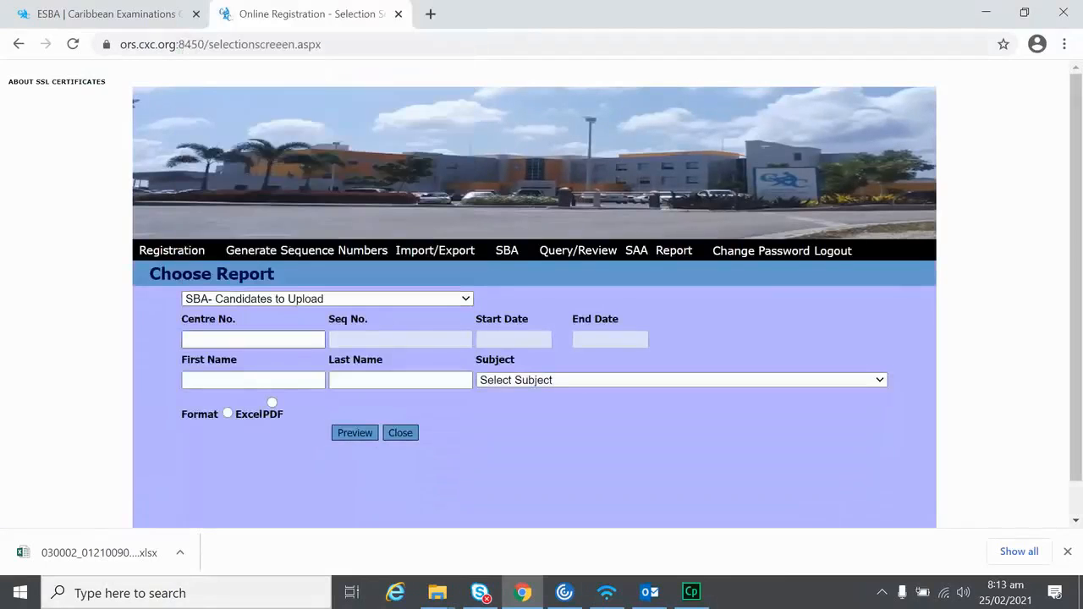
Step: Set centre 030002, subject CARIBBEAN HISTORY GENERAL and PDF format, then preview the report
click(253, 340)
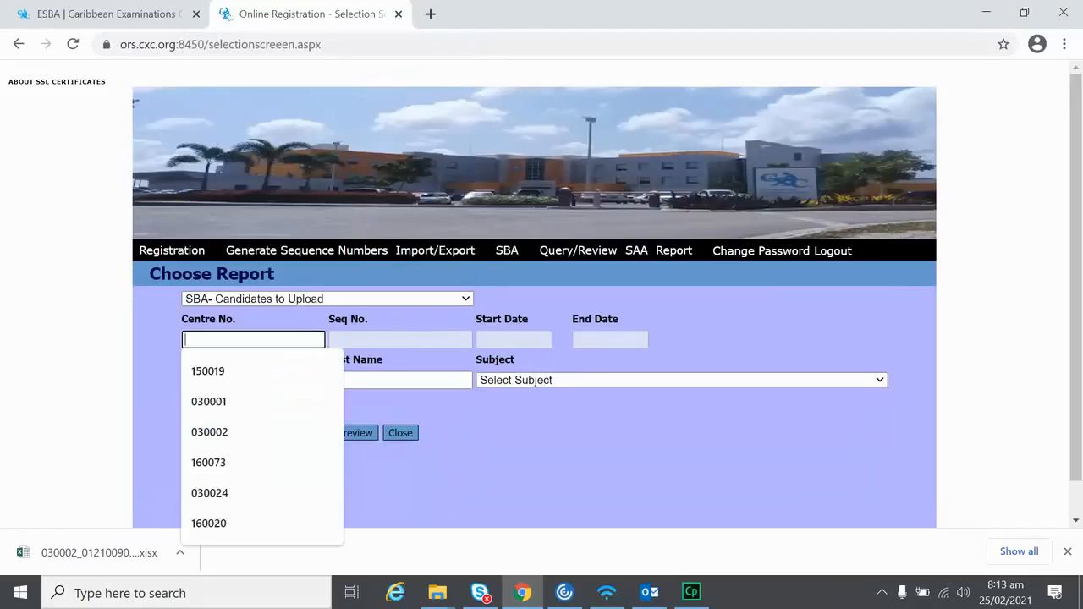
click(210, 432)
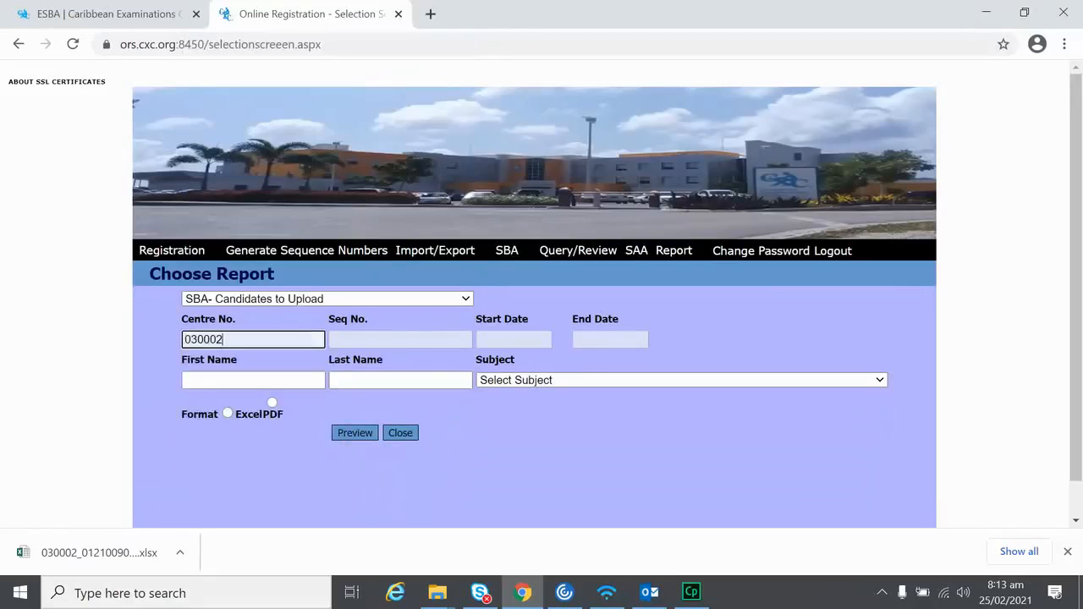
click(682, 380)
click(568, 166)
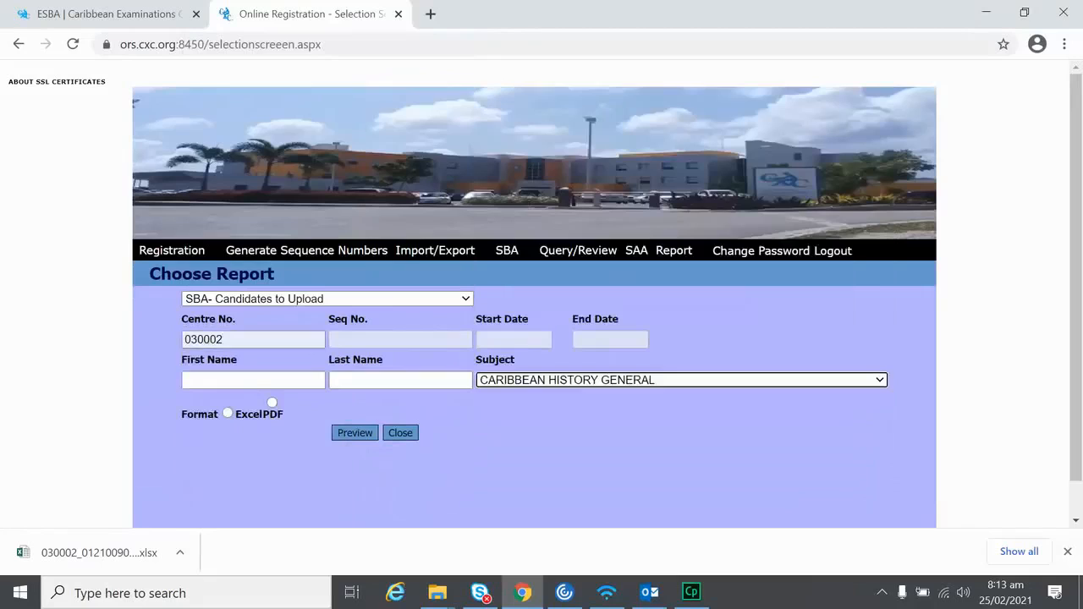
click(272, 403)
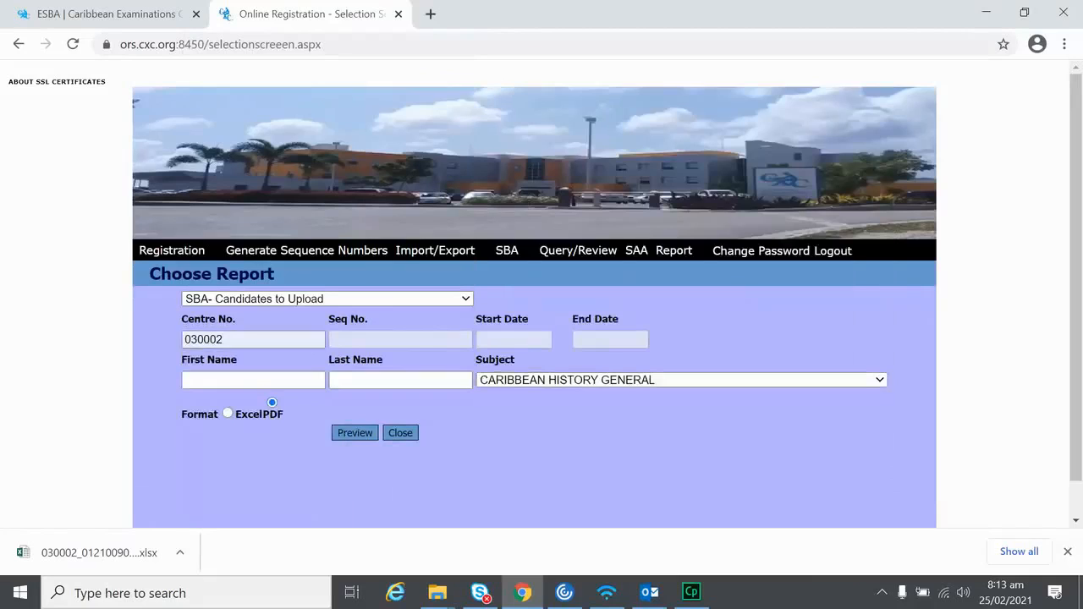
click(355, 433)
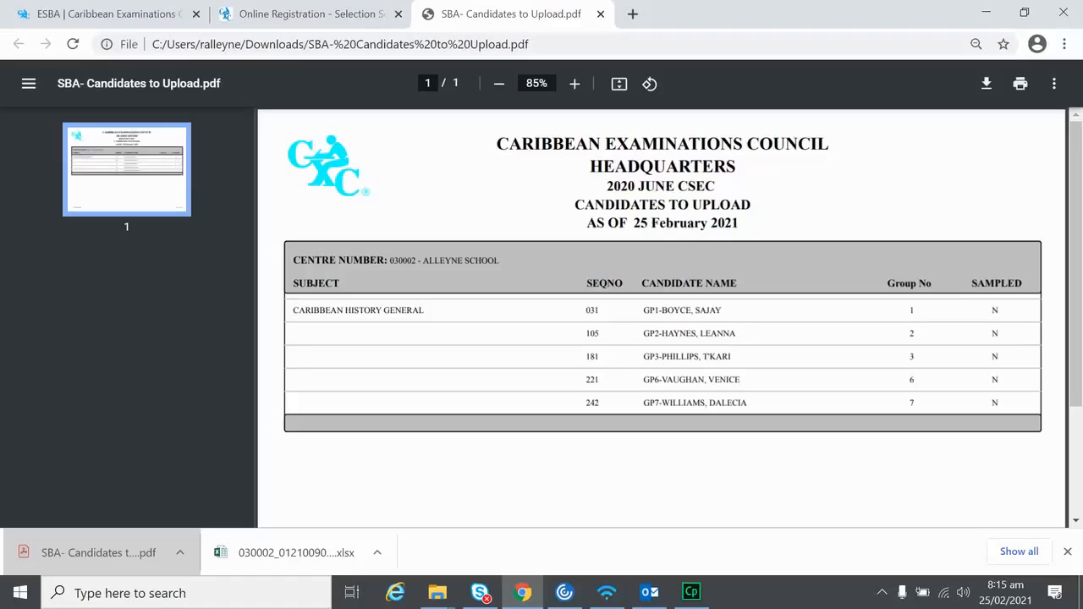
Step: Return to the Online Registration tab and go on to the eSBA site
click(301, 14)
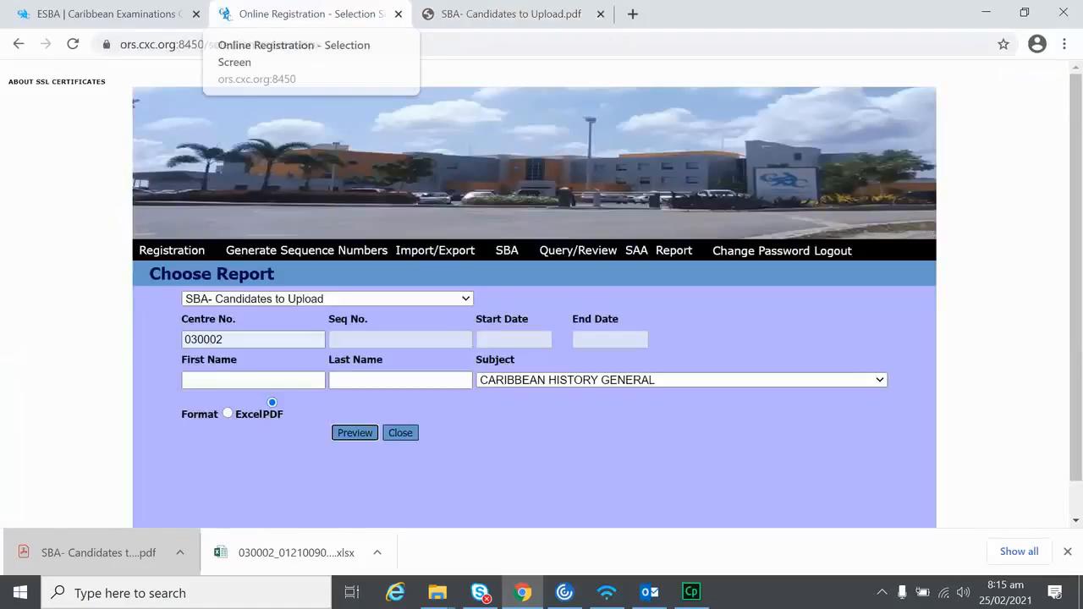
click(507, 250)
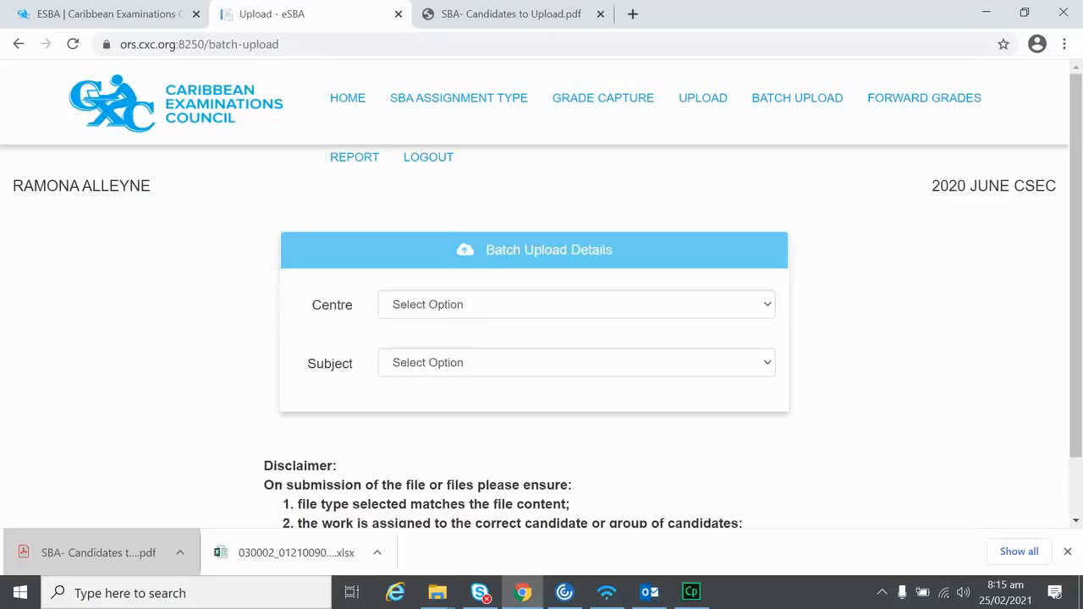
Step: Select centre 030002 and subject CARIBBEAN HISTORY GENERAL, then scroll down to the candidates table
click(576, 305)
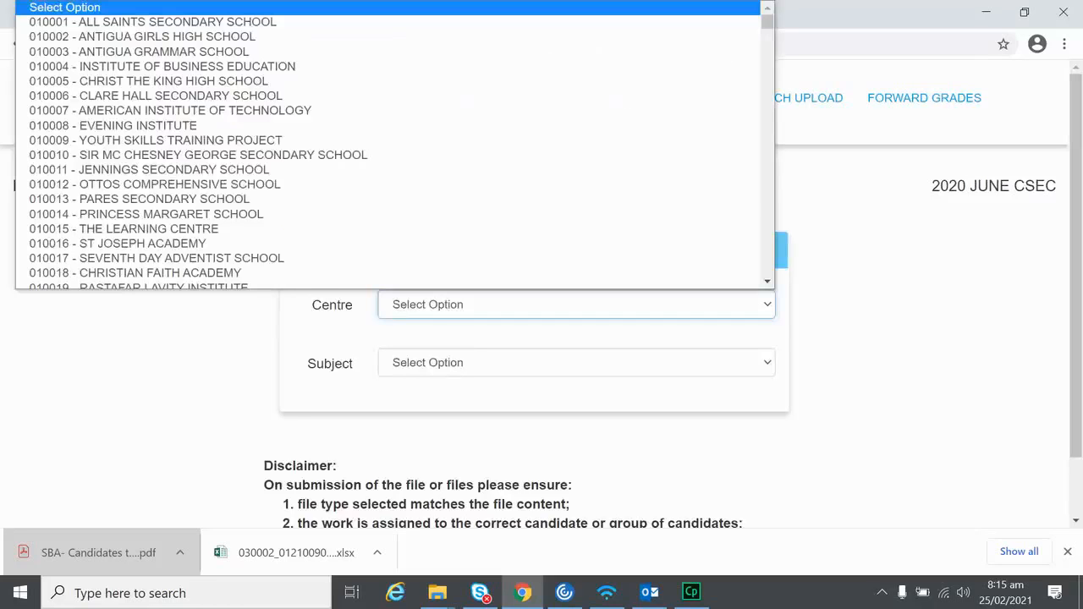
text(030002 - ALLEYNE SCHOOL)
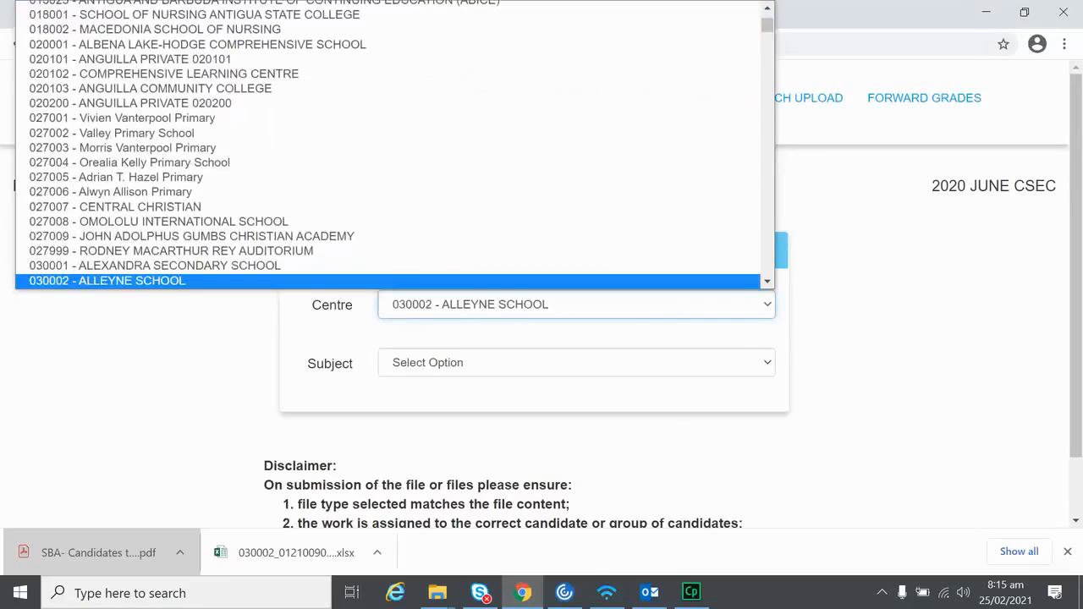
key(Return)
click(576, 363)
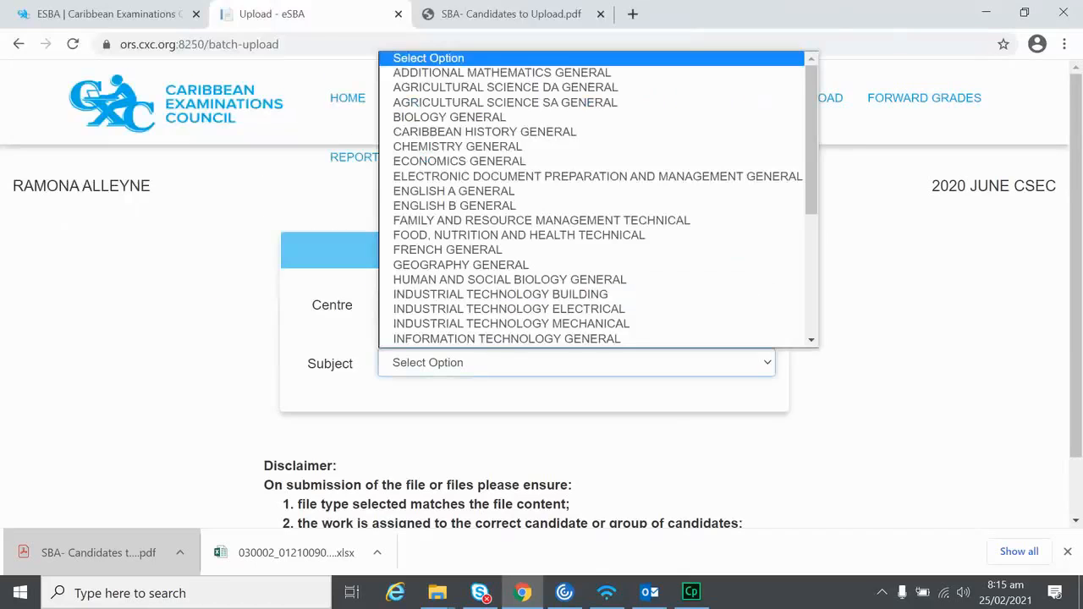
click(485, 132)
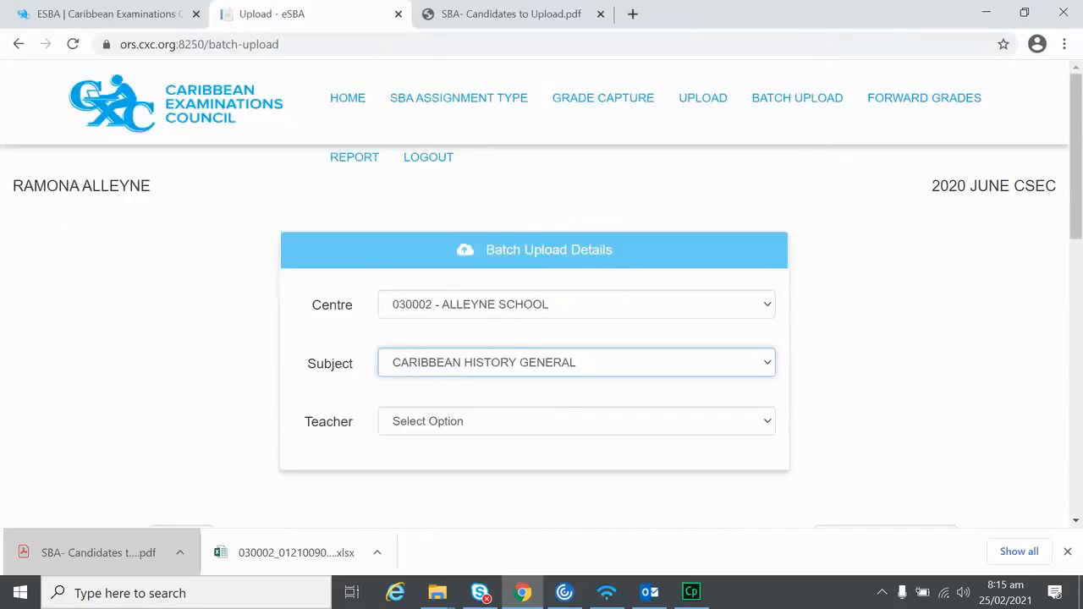
scroll(302, 326, down, 5)
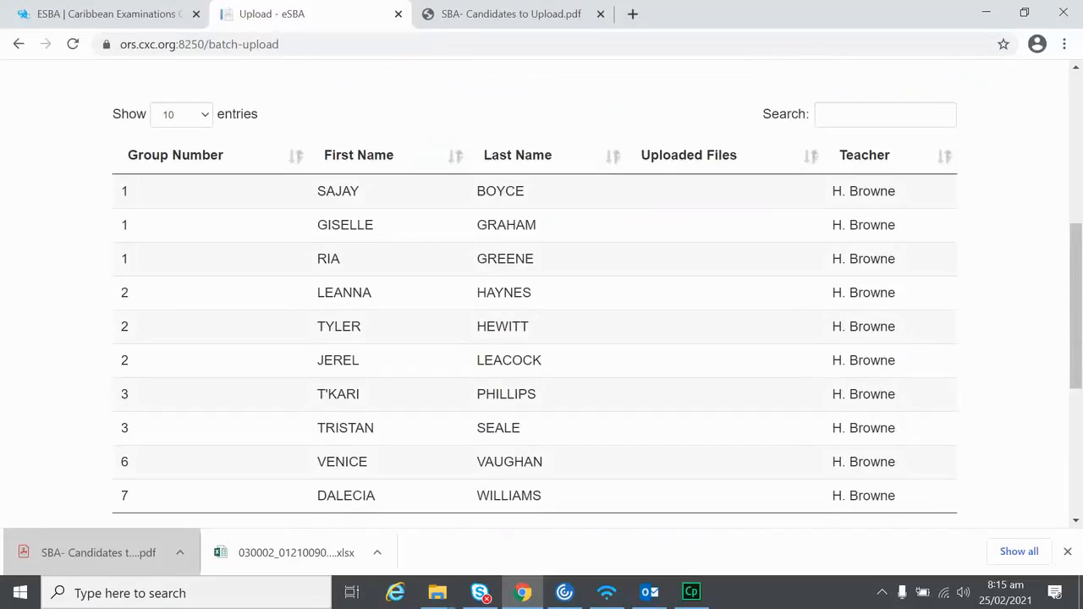
scroll(298, 316, down, 1)
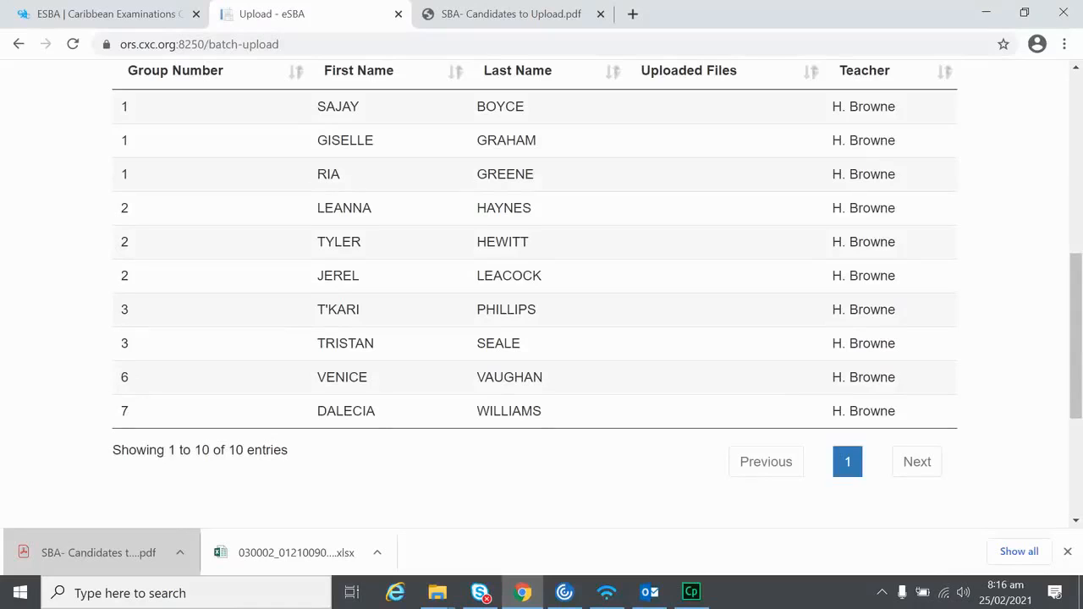
Step: Select all files in the Transcend (D:) Caribbean History folder and drag them into the batch upload
click(438, 592)
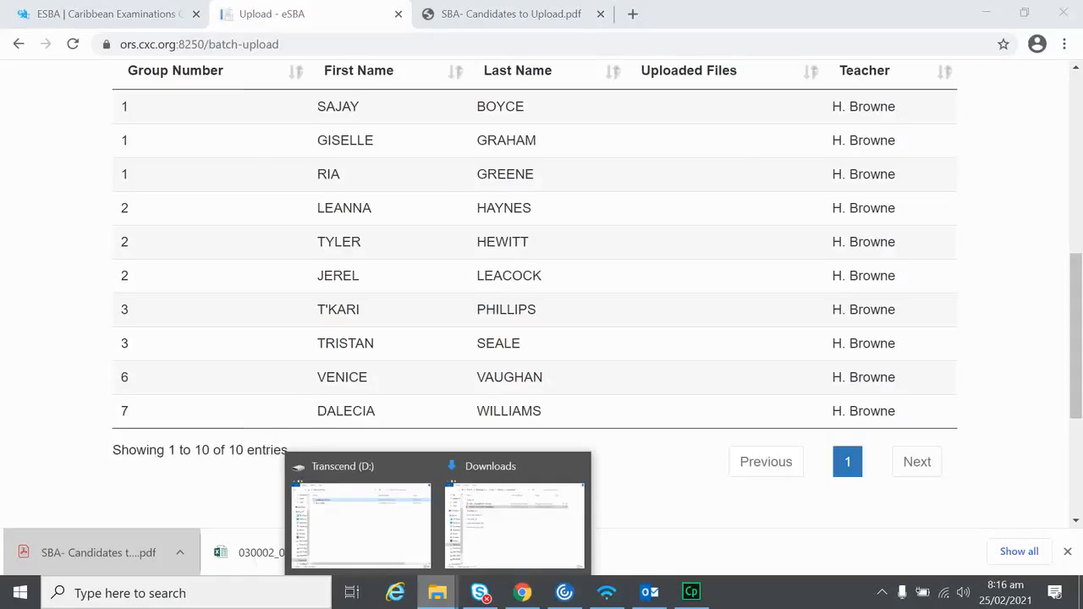
click(360, 516)
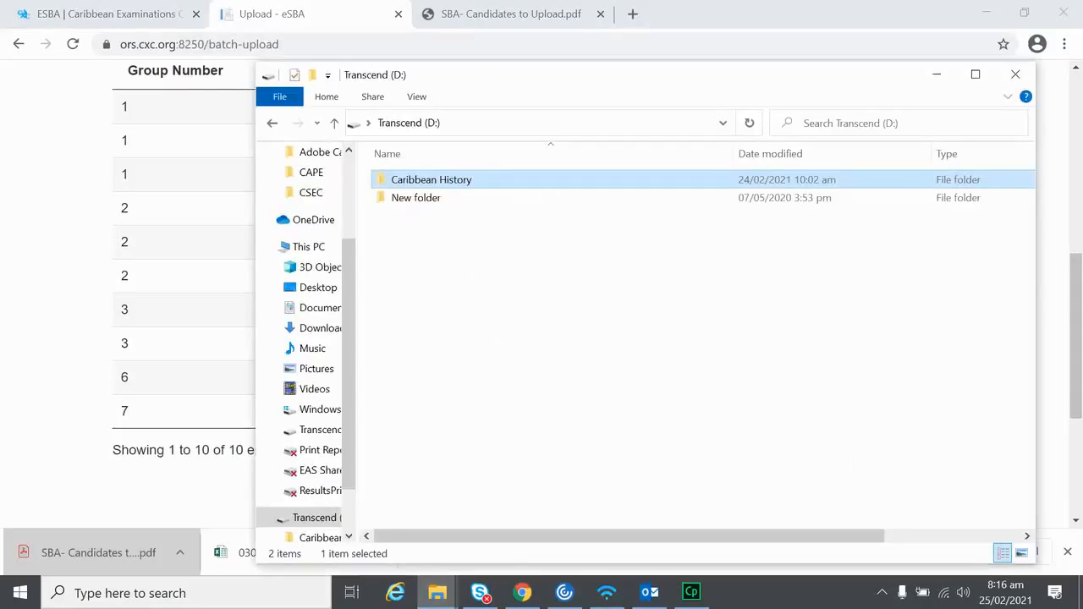
double_click(432, 180)
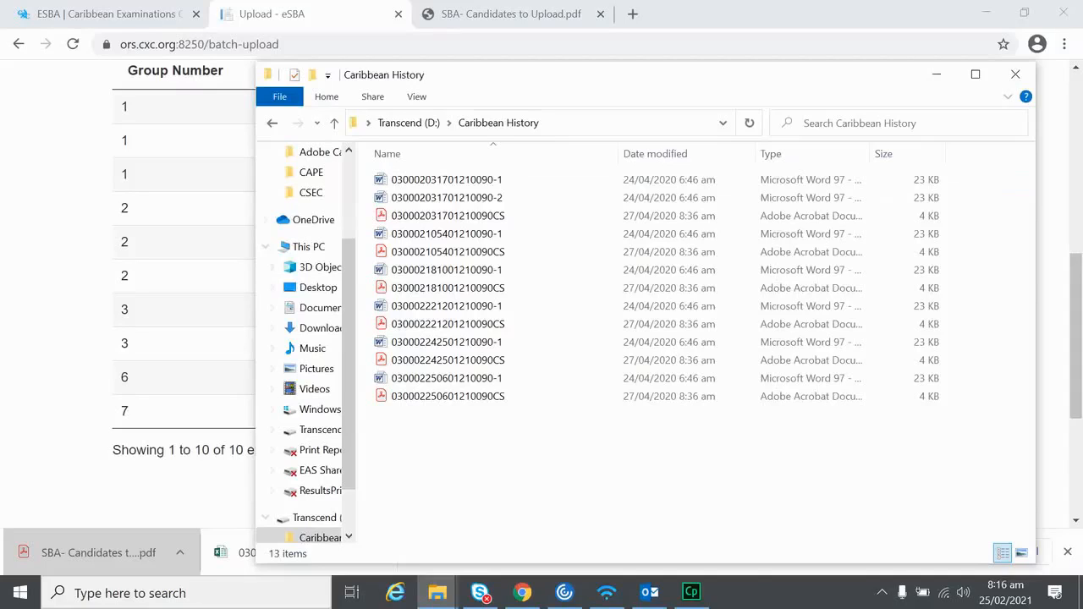
scroll(198, 400, down, 3)
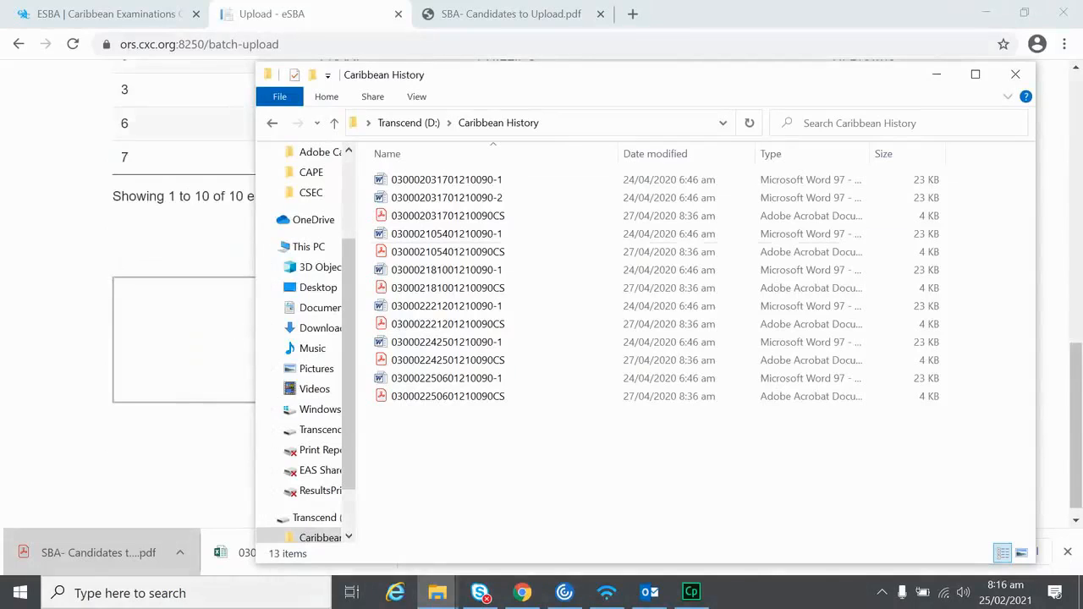
click(448, 252)
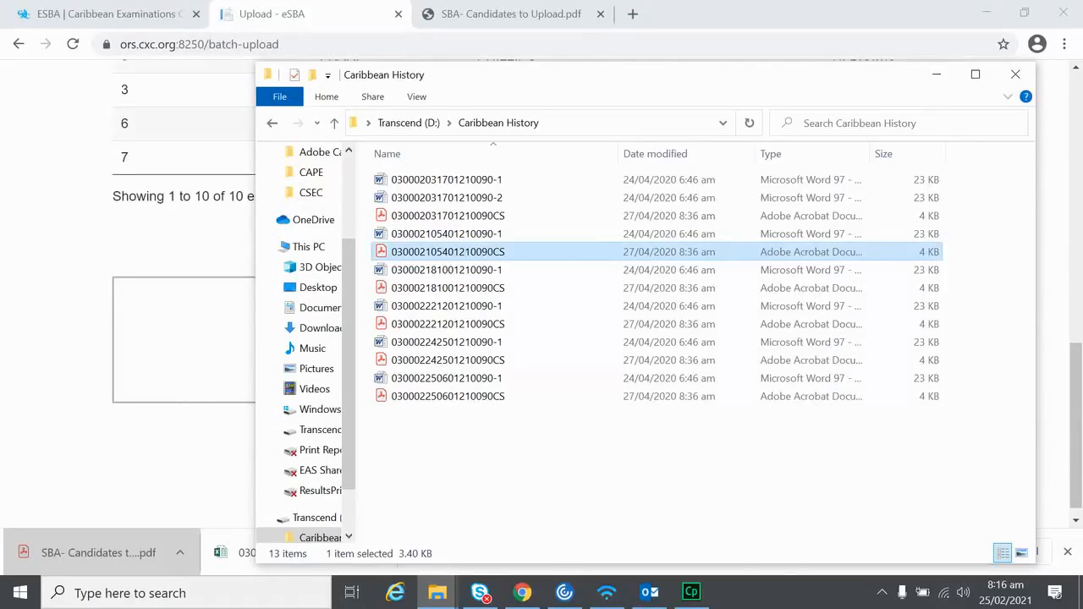
key(ctrl+a)
drag(422, 236, 222, 331)
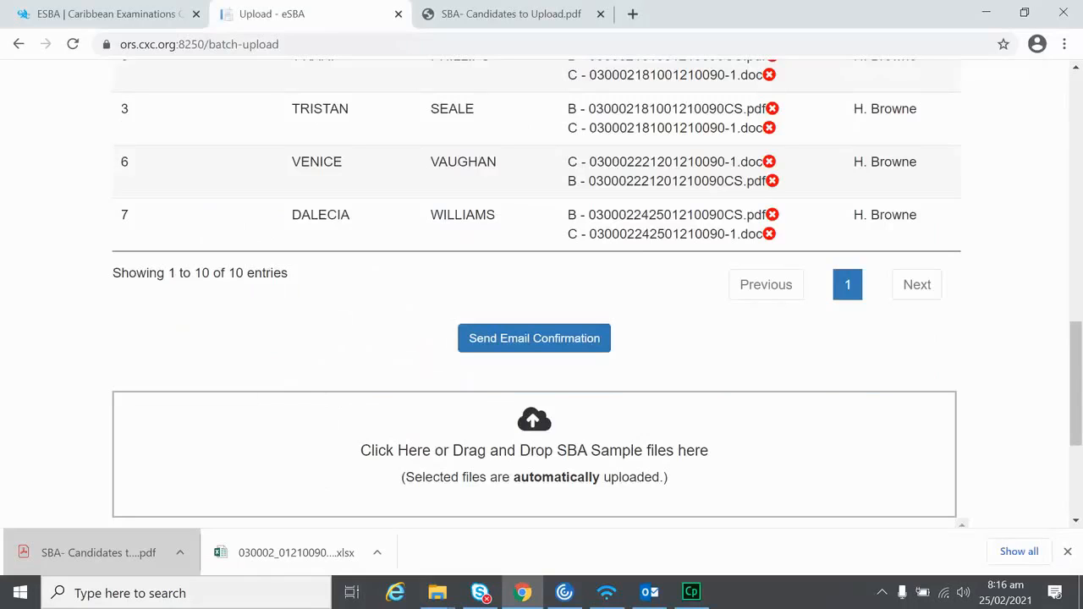
scroll(387, 310, up, 4)
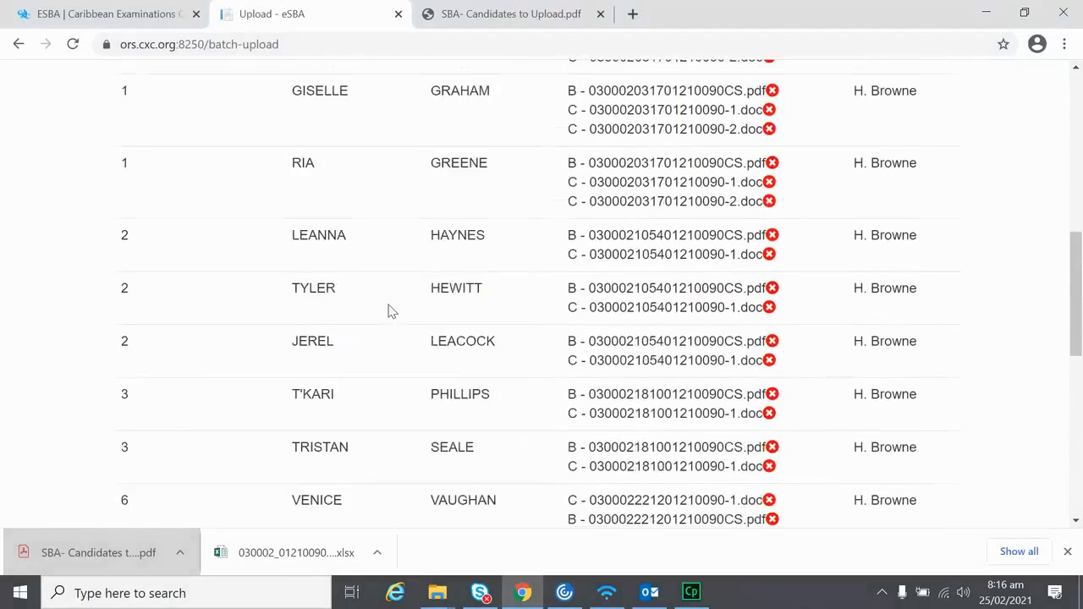
scroll(389, 310, down, 4)
scroll(388, 310, down, 3)
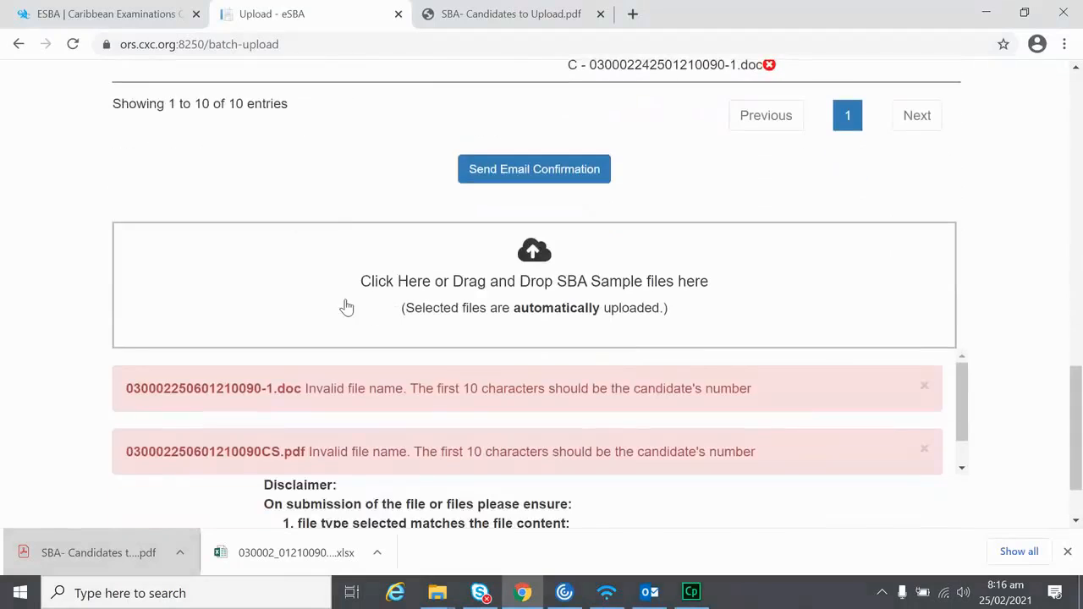
scroll(345, 304, down, 1)
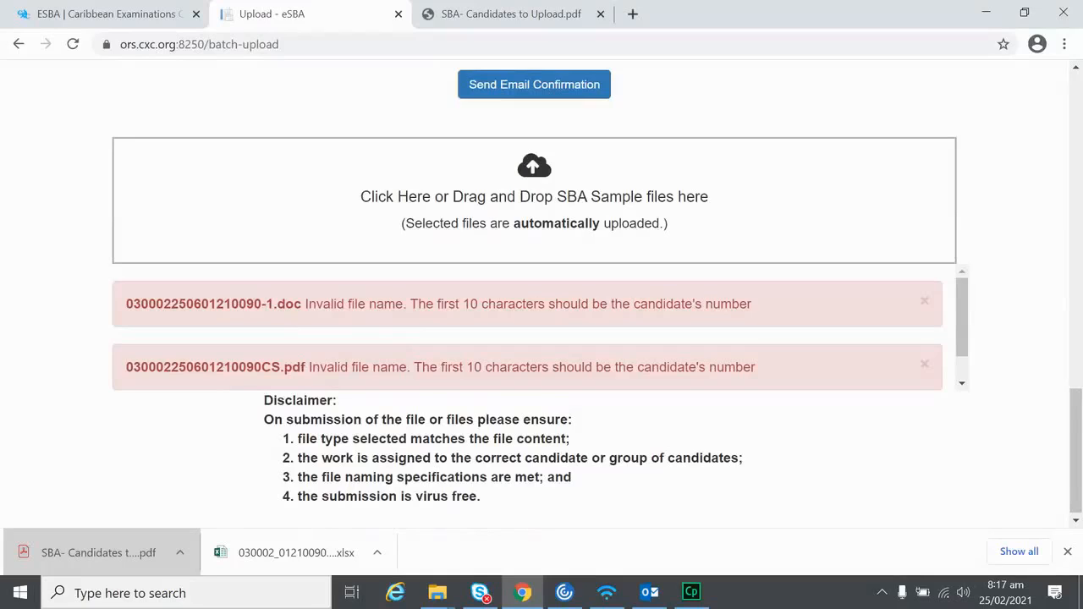
scroll(271, 317, down, 1)
scroll(276, 324, up, 1)
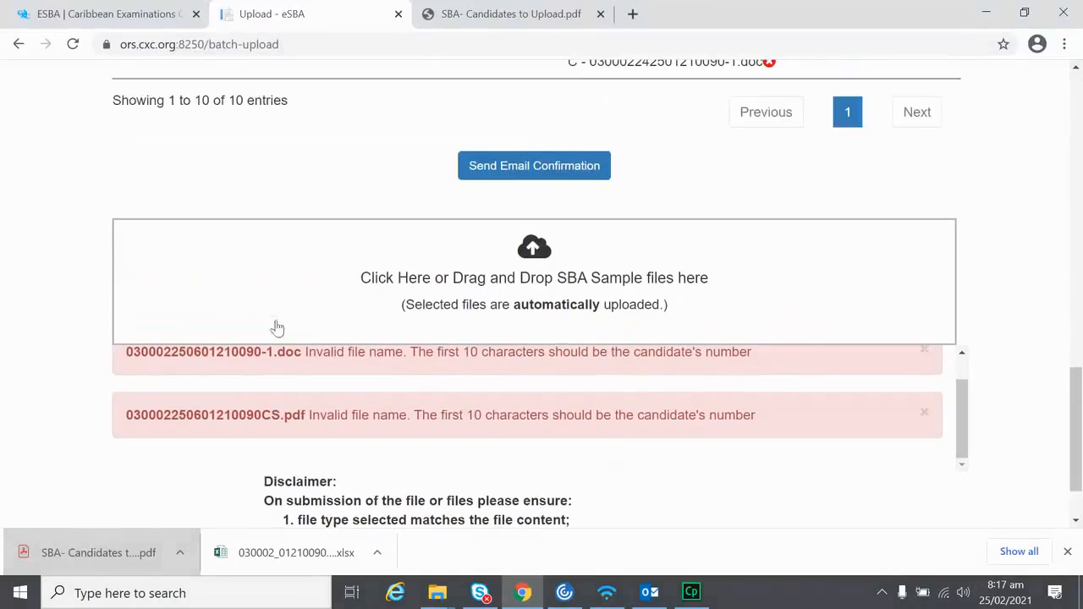
scroll(355, 388, up, 1)
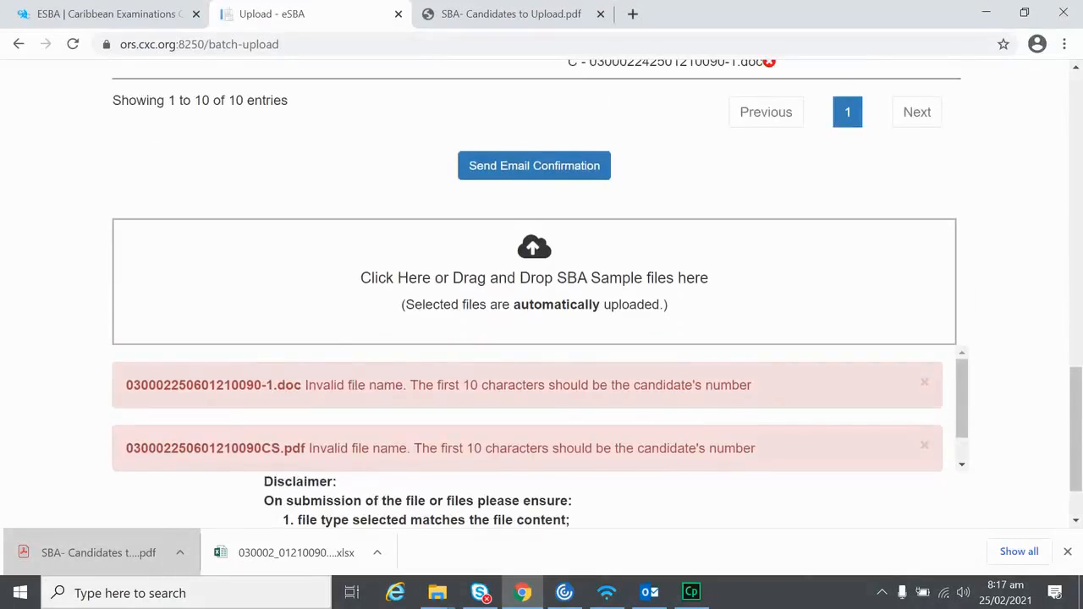
scroll(556, 404, down, 1)
scroll(556, 401, up, 1)
scroll(305, 399, down, 1)
scroll(728, 412, up, 1)
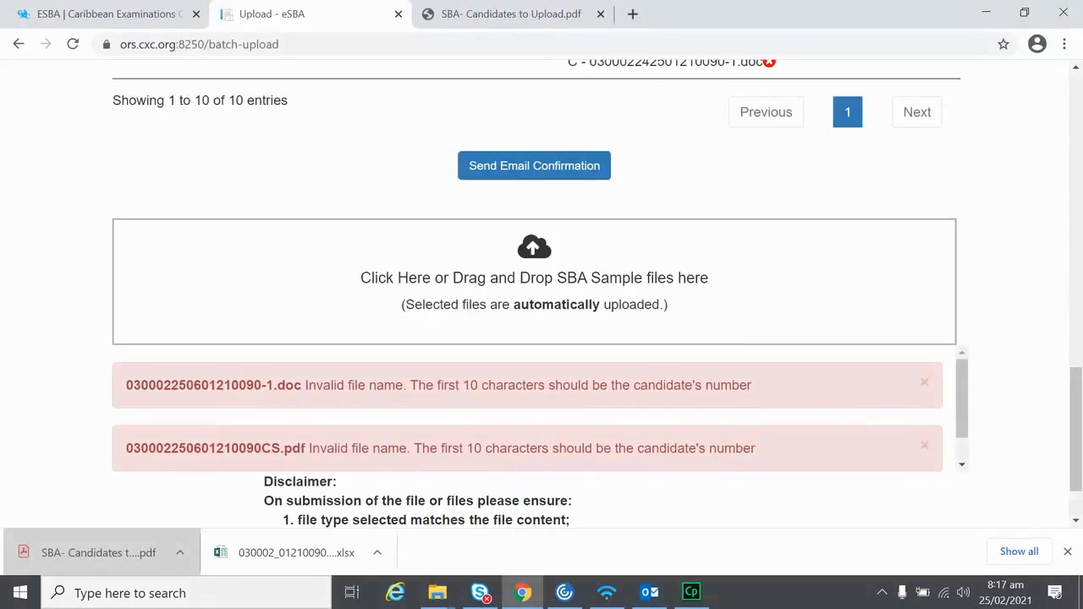
scroll(279, 389, up, 5)
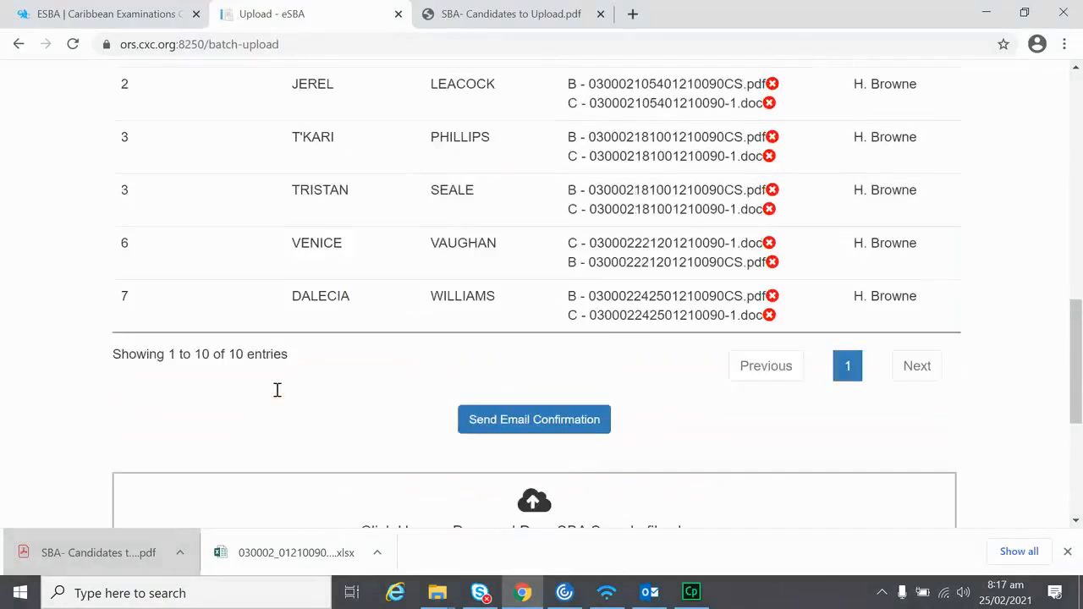
scroll(279, 396, up, 2)
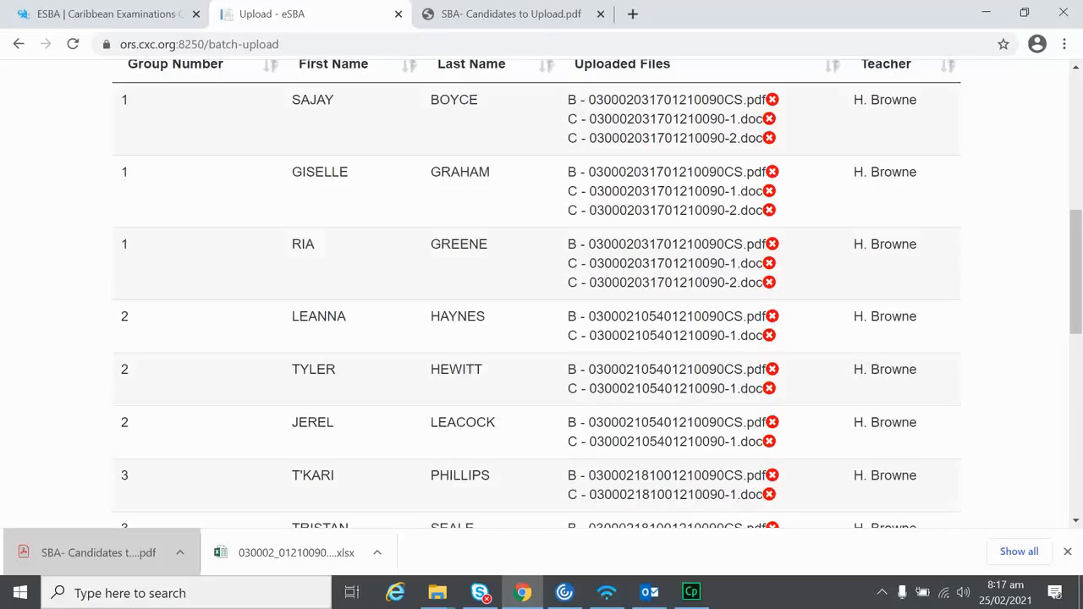
scroll(170, 370, down, 4)
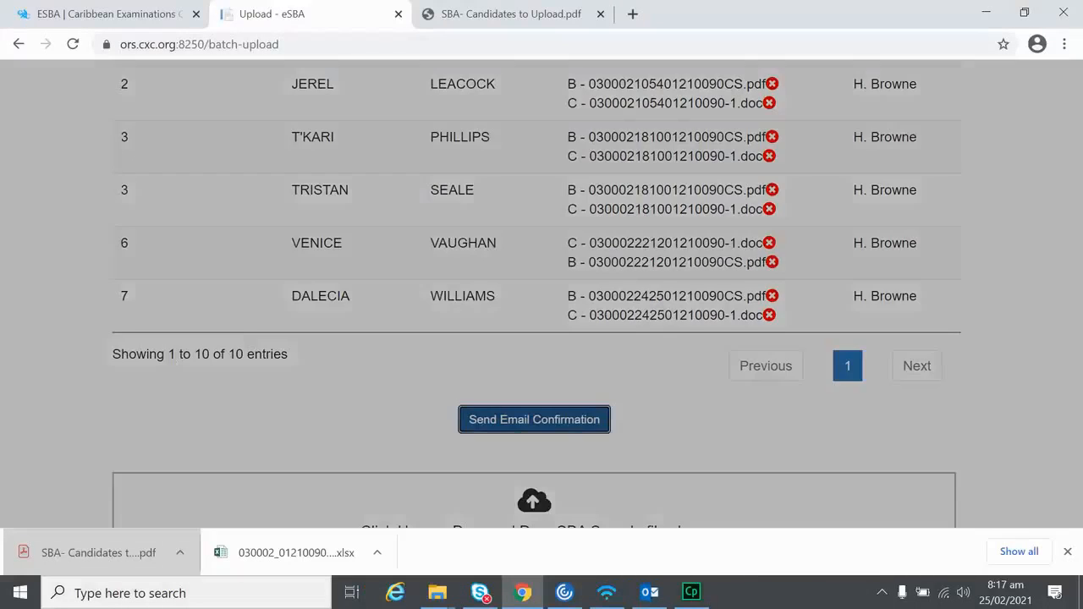
Step: Request the email confirmation and confirm submitting the uploaded samples
click(534, 419)
click(742, 214)
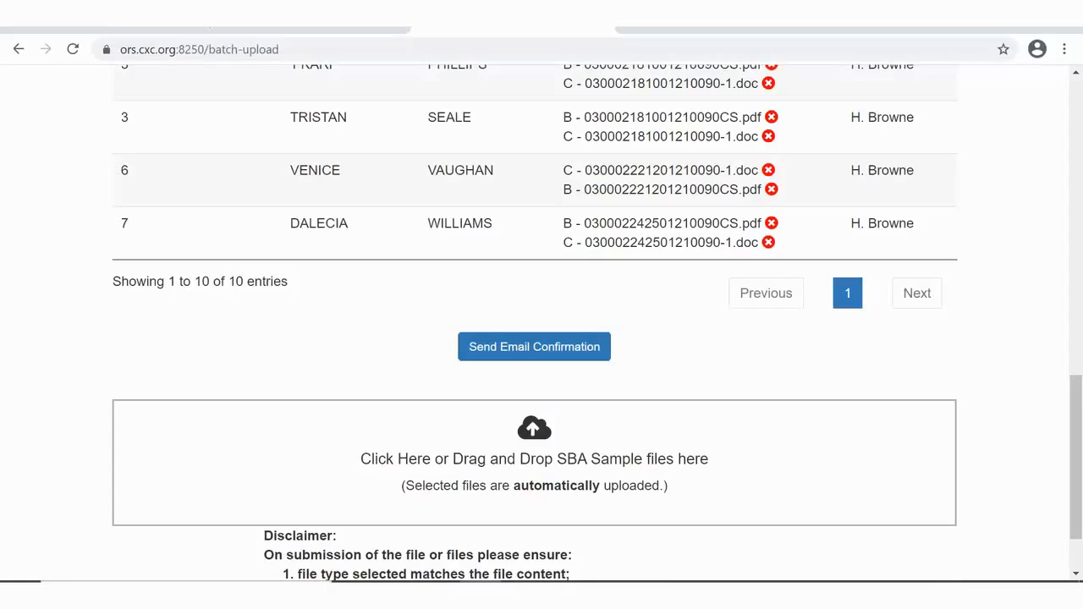
Step: Open Grade Capture and choose centre 030002 - ALLEYNE SCHOOL with subject CARIBBEAN HISTORY GENERAL
scroll(1059, 362, up, 10)
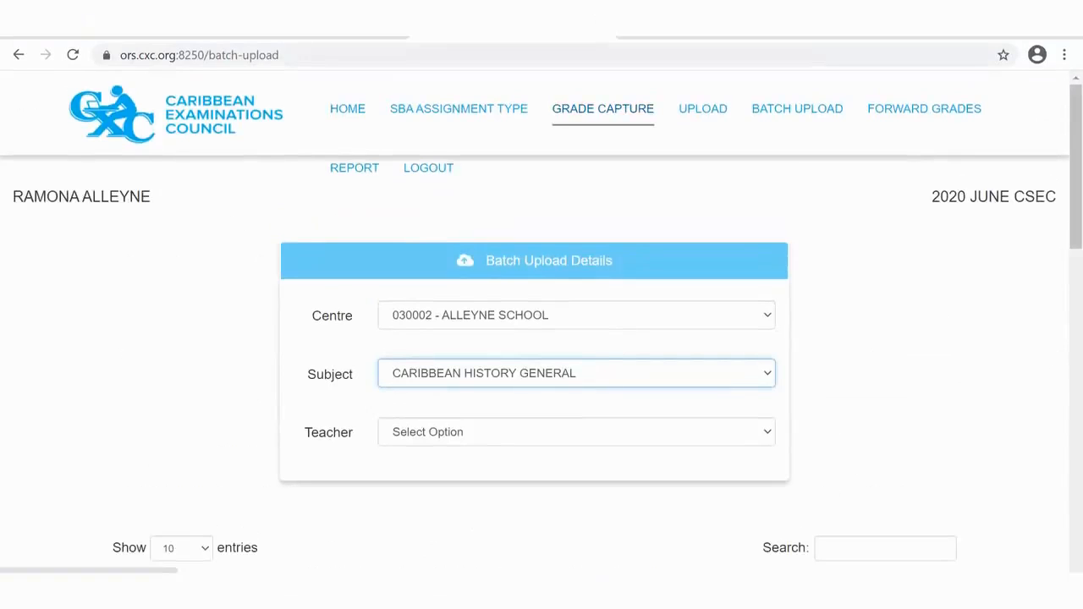
click(603, 110)
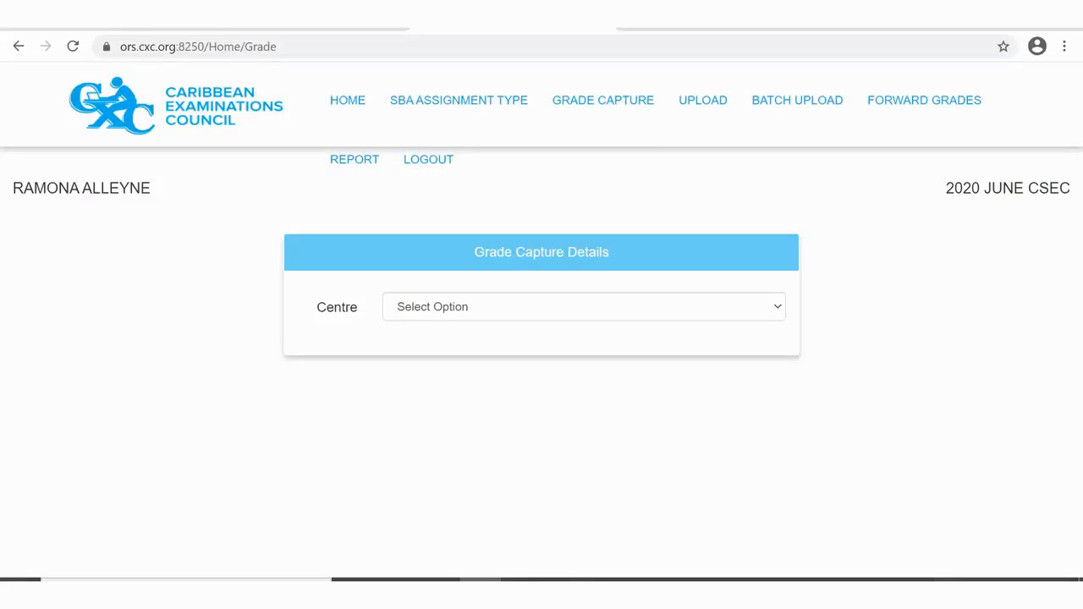
click(584, 307)
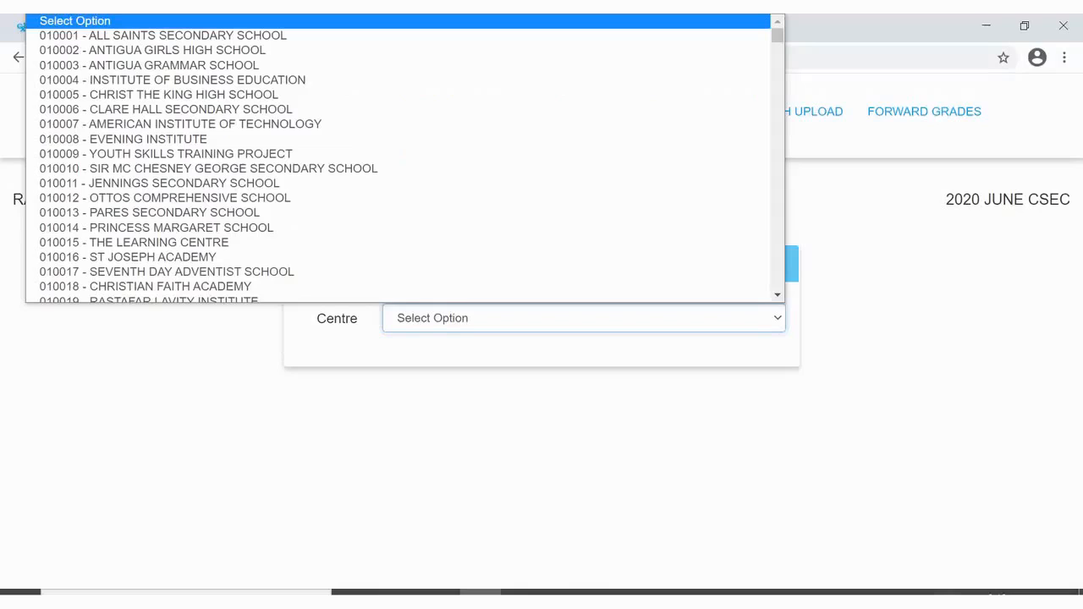
text(03)
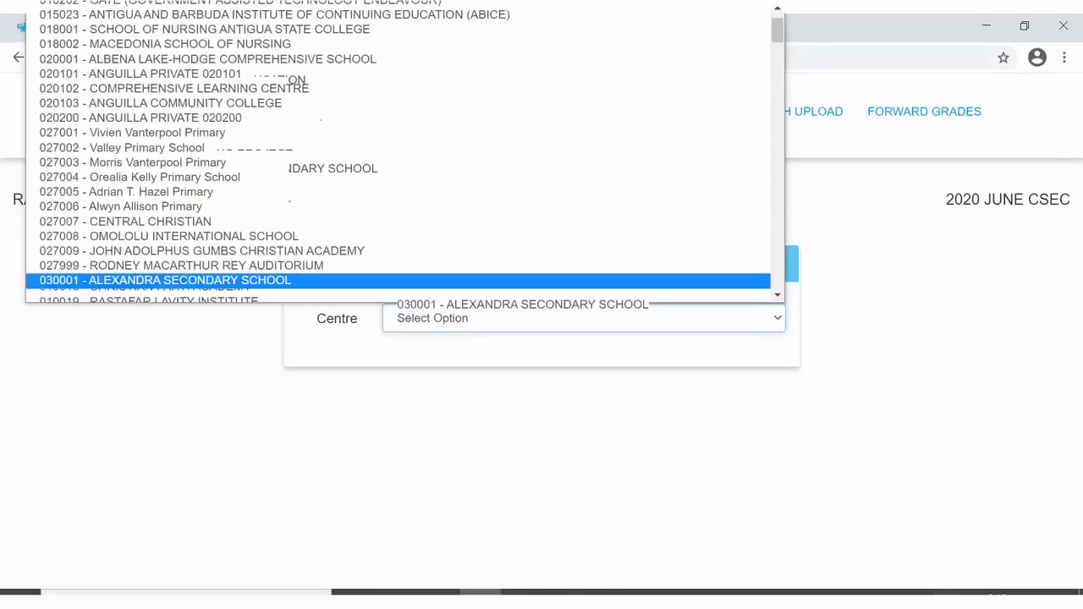
key(Down)
key(Down)
key(Down)
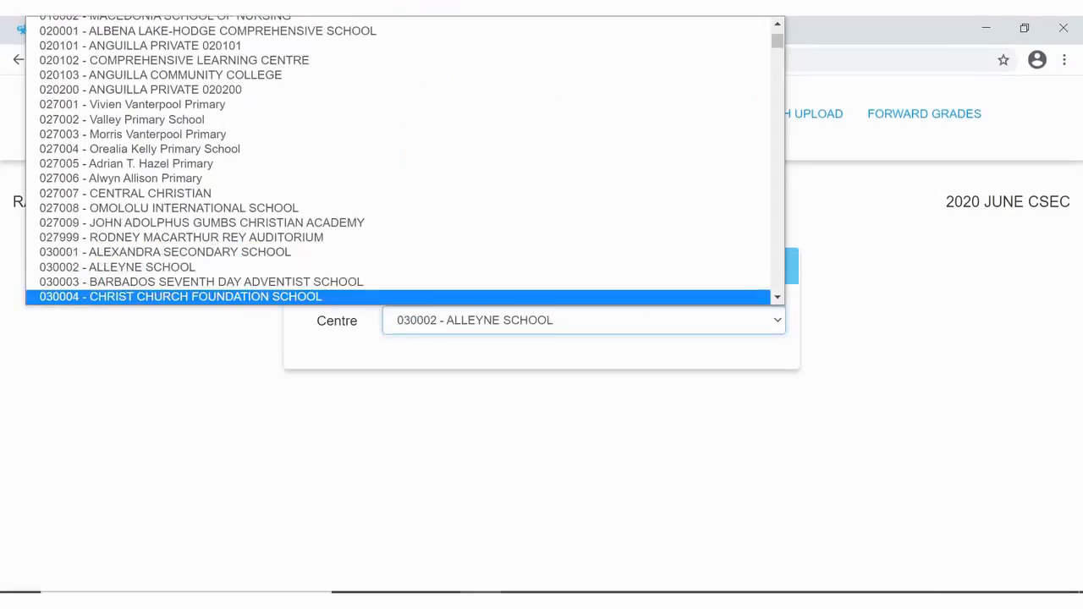
key(Return)
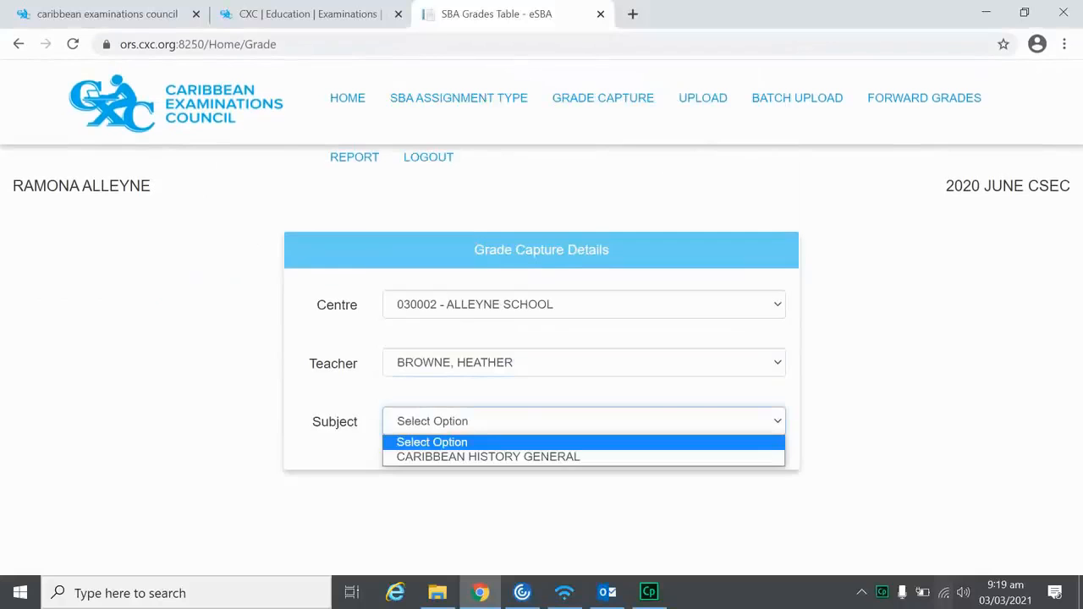
key(Down)
key(Return)
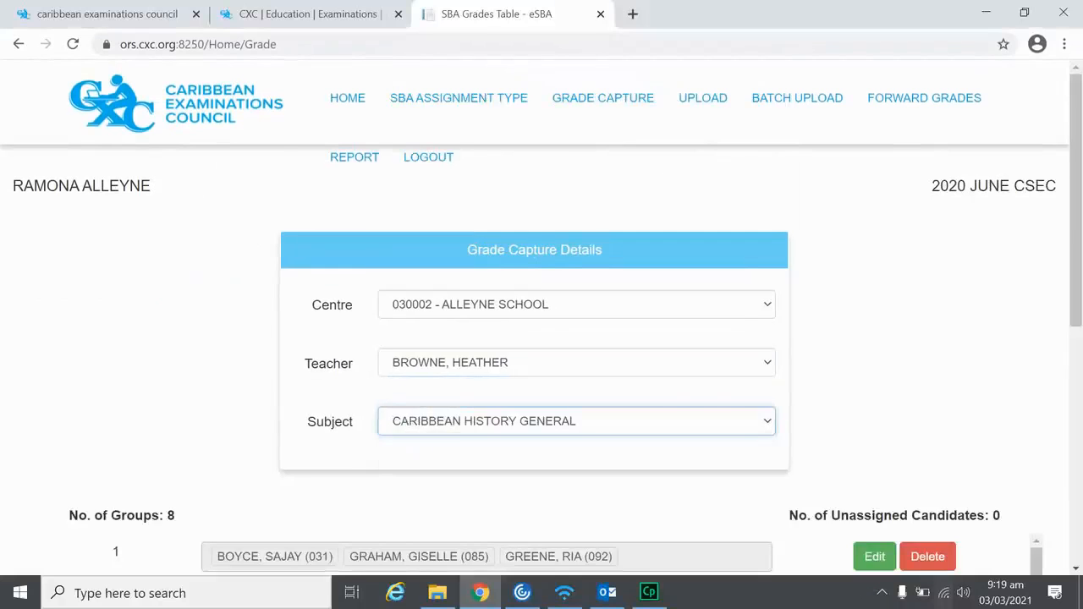
scroll(875, 394, down, 3)
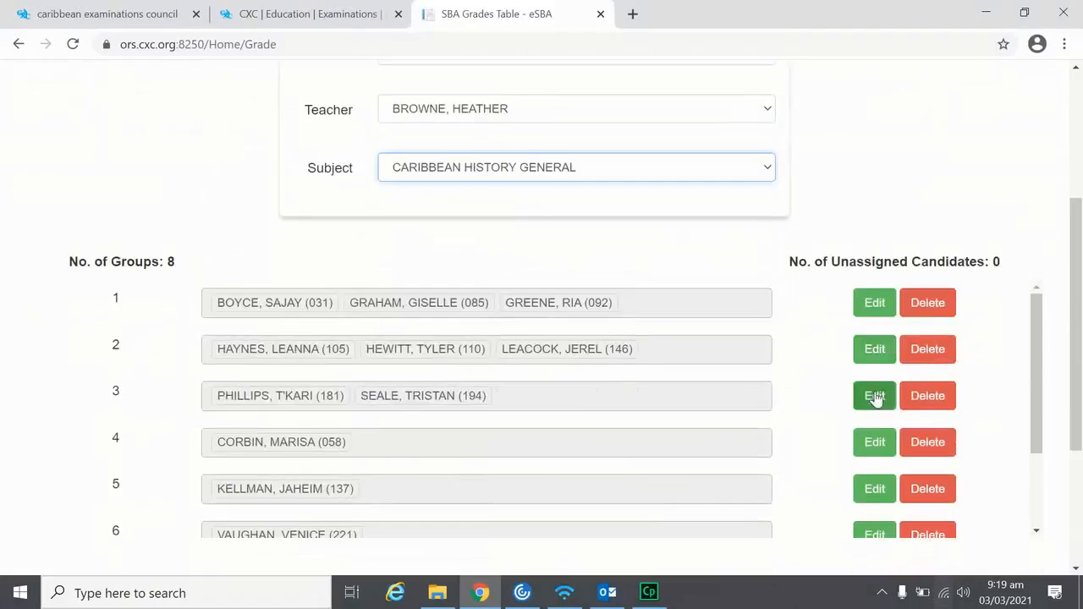
scroll(878, 399, down, 1)
scroll(991, 203, down, 1)
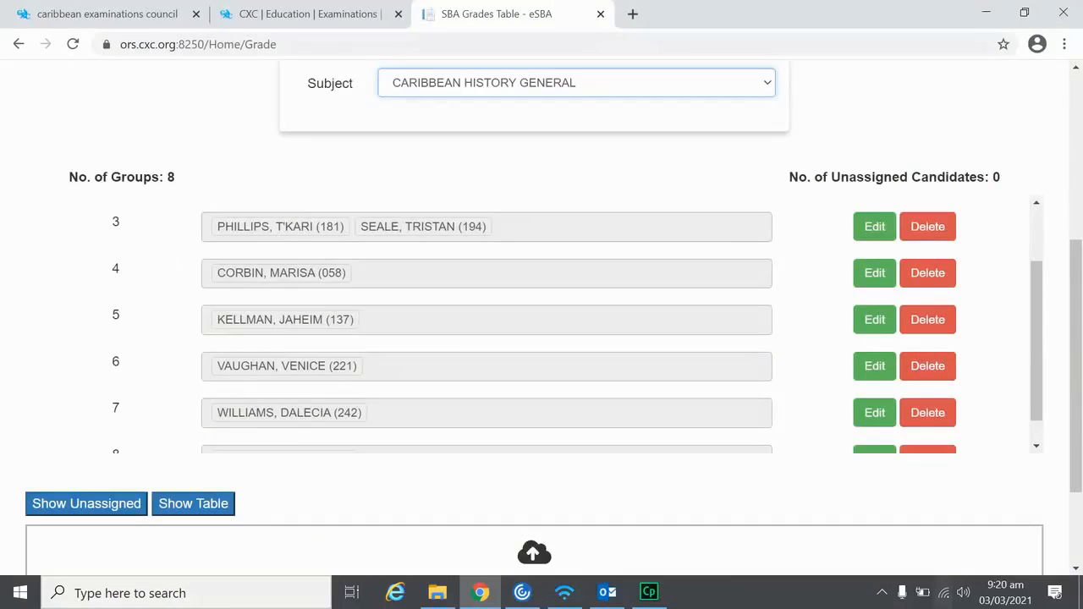
scroll(155, 311, down, 1)
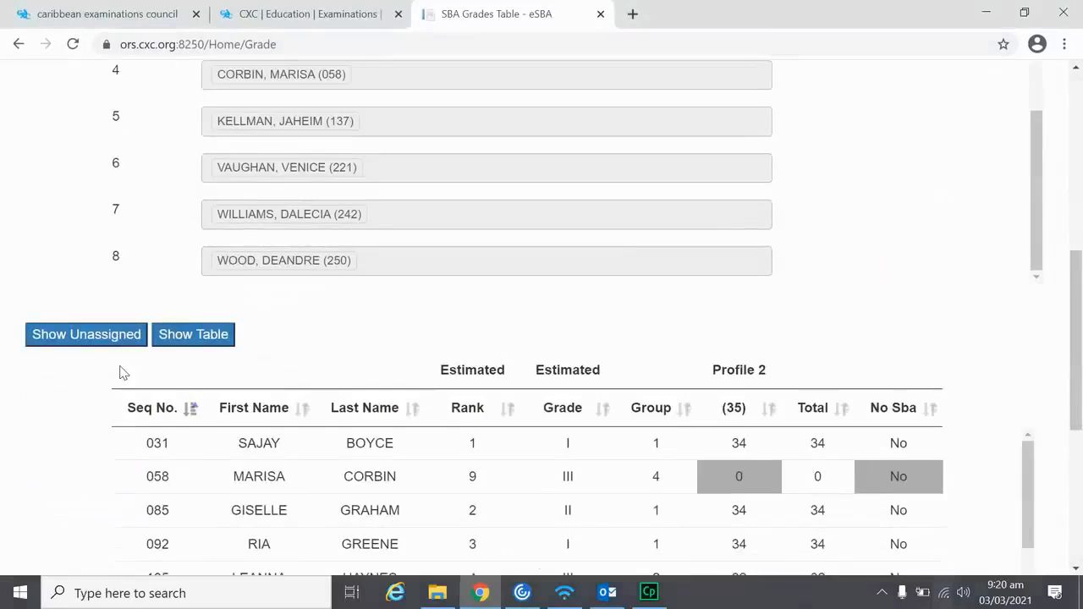
scroll(119, 370, down, 2)
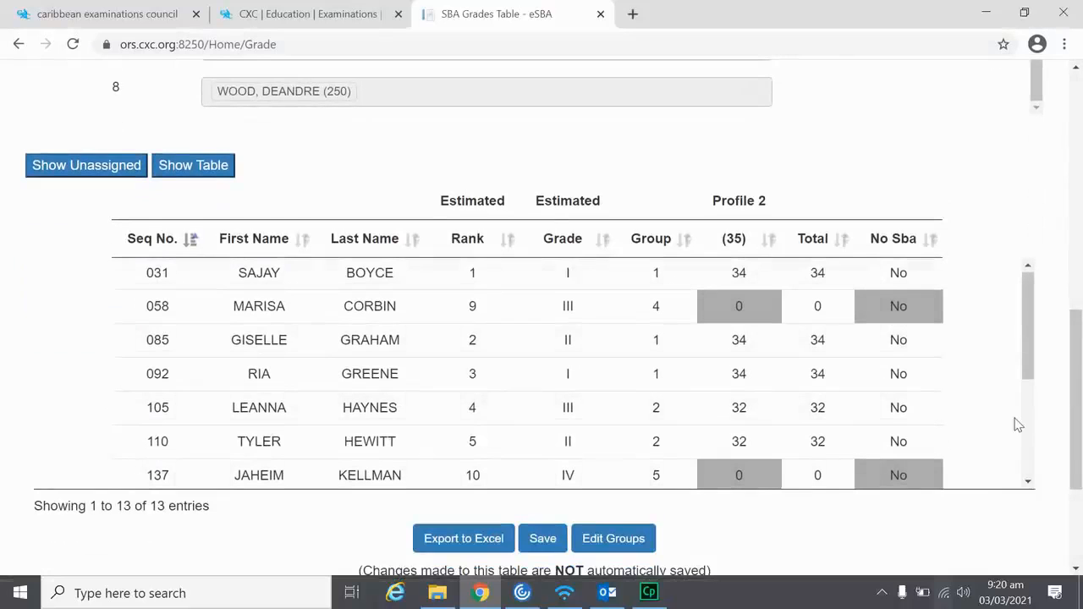
scroll(1016, 423, down, 1)
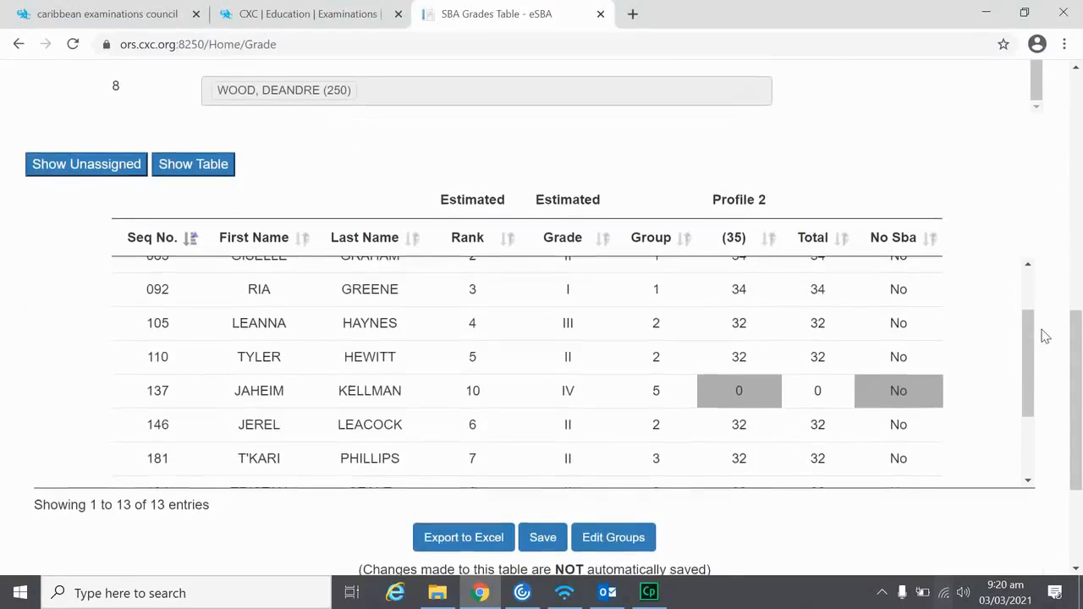
scroll(1046, 336, down, 1)
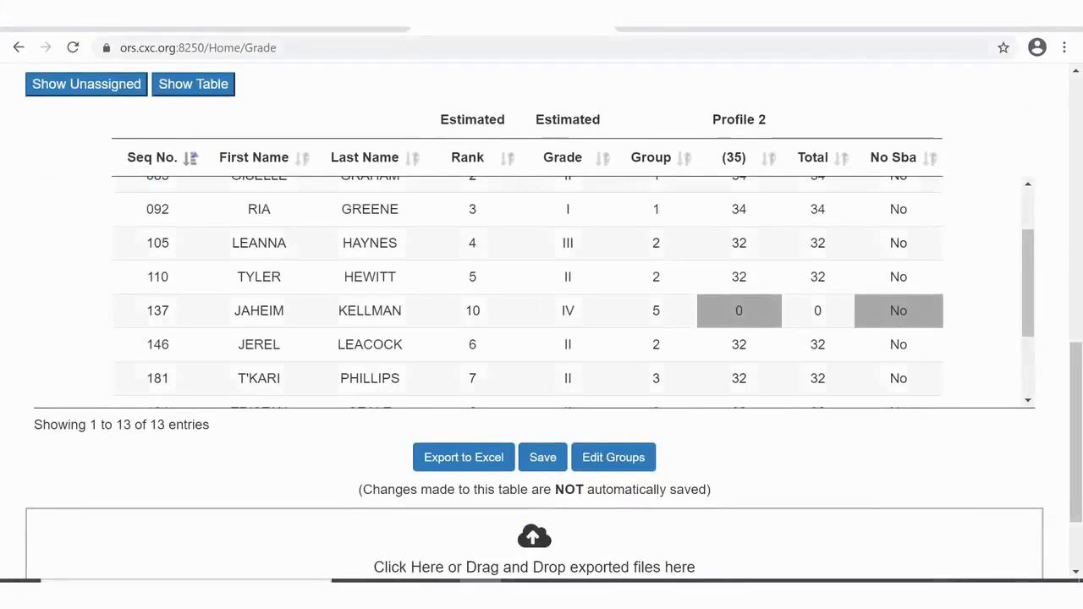
scroll(1053, 311, up, 5)
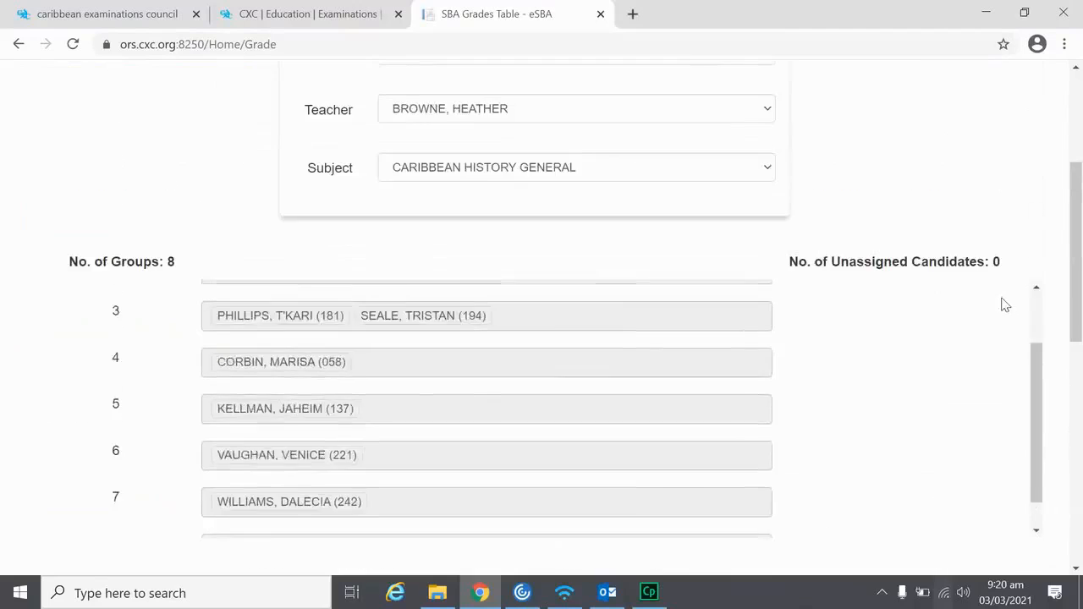